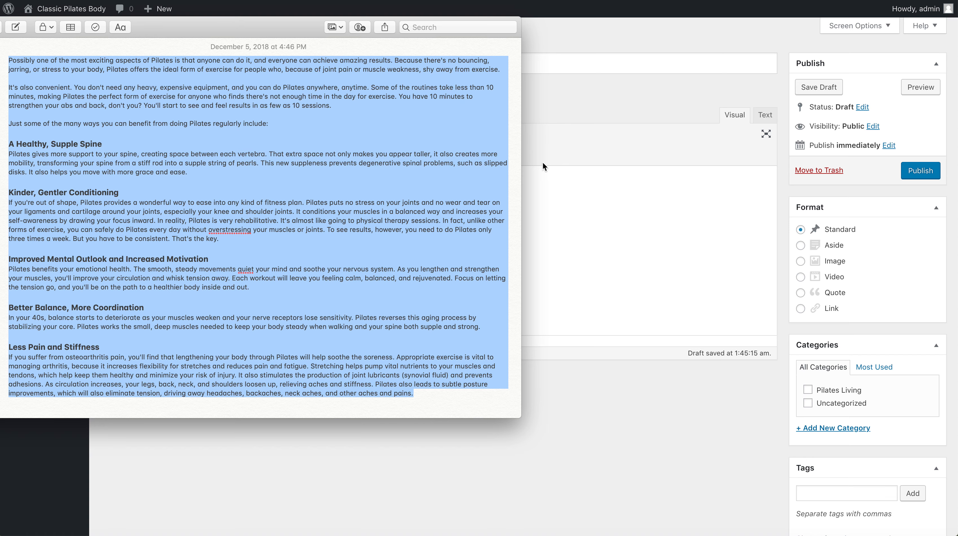
Step: Paste the copied Pilates article into the post body and check the HTML markup it brings along
left_click(576, 208)
key("super+v")
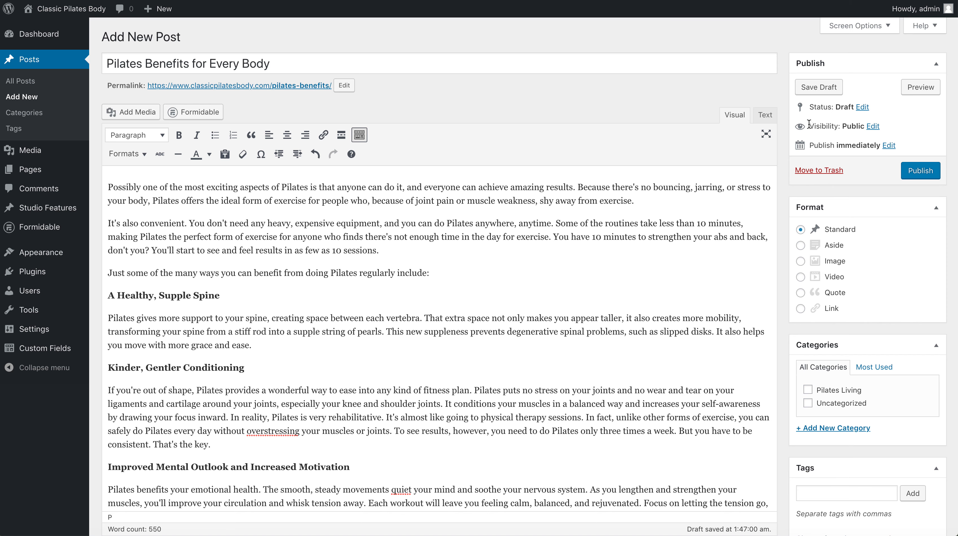
left_click(765, 121)
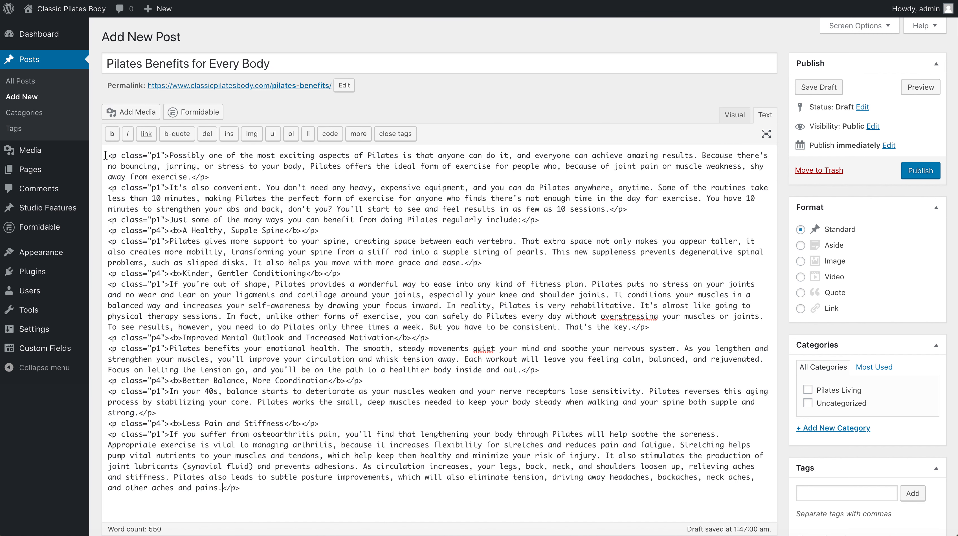
mouse_move(107, 156)
left_mouse_down()
mouse_move(166, 157)
mouse_move(103, 151)
left_mouse_up()
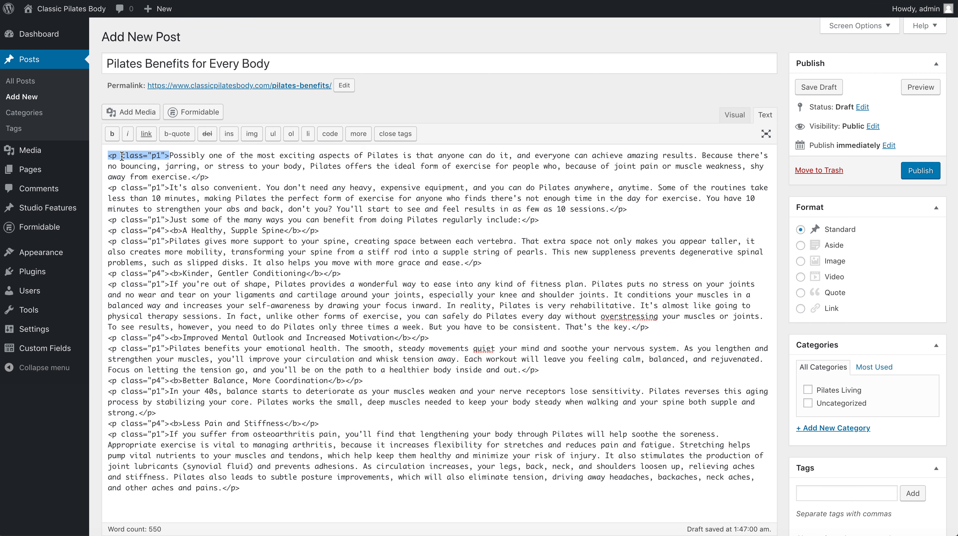
scroll(300, 231, "down", 1)
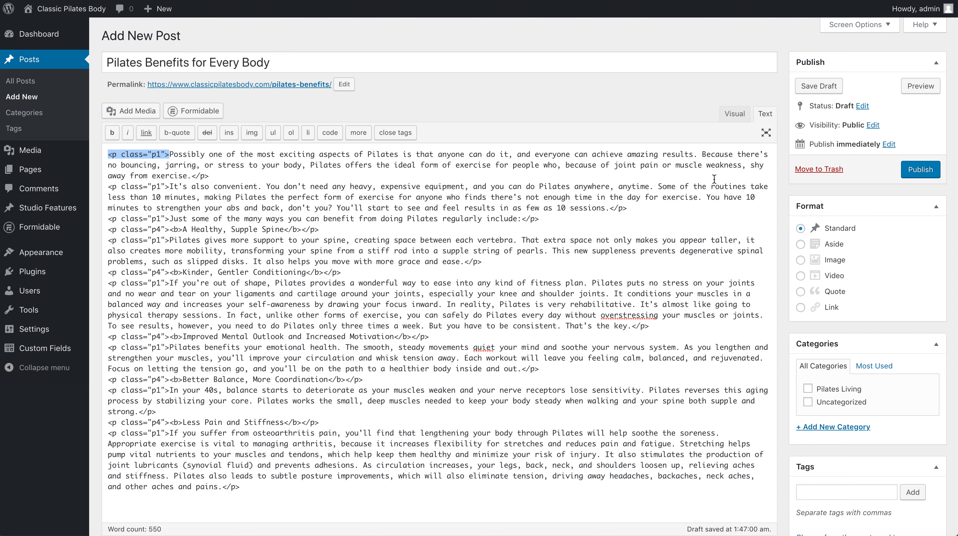
left_click(734, 115)
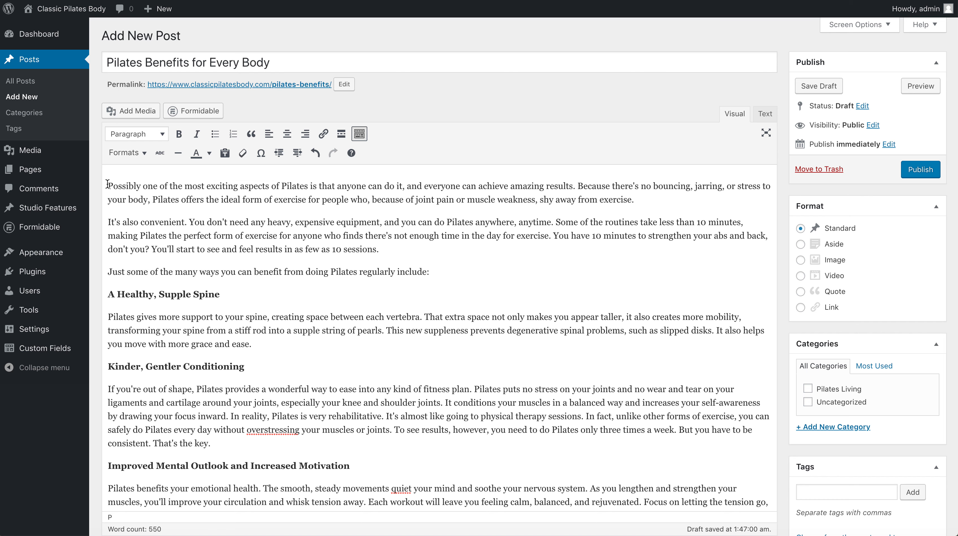
Step: Clear the formatting from the opening paragraphs through the "A Healthy, Supple Spine" line and check the resulting HTML
left_click(186, 199)
mouse_move(220, 295)
left_mouse_down()
mouse_move(116, 199)
mouse_move(110, 155)
left_mouse_up()
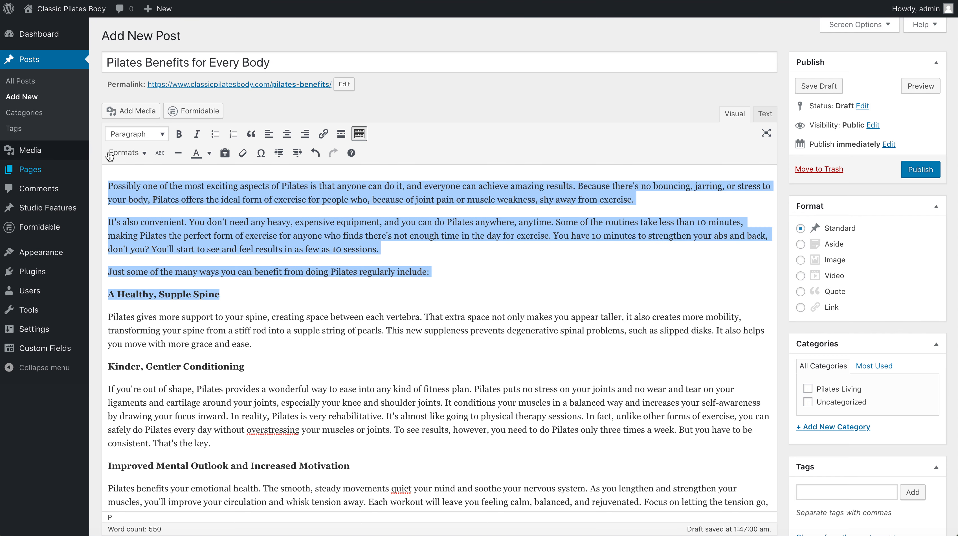
left_click(243, 153)
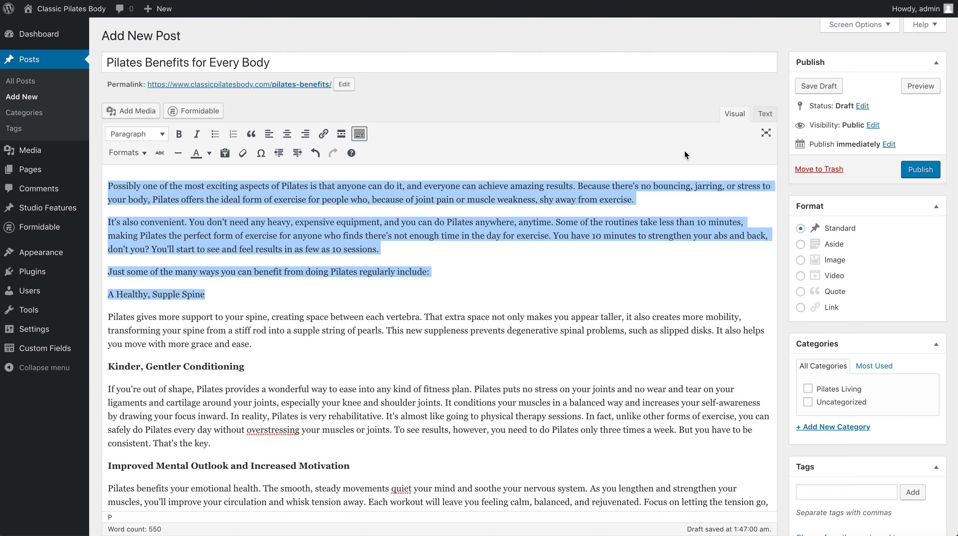
left_click(764, 114)
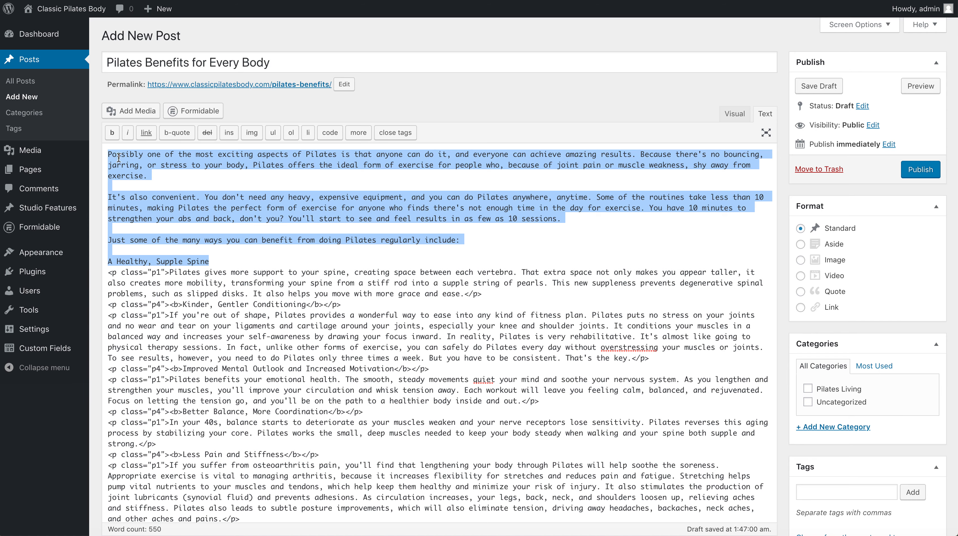
left_click(734, 114)
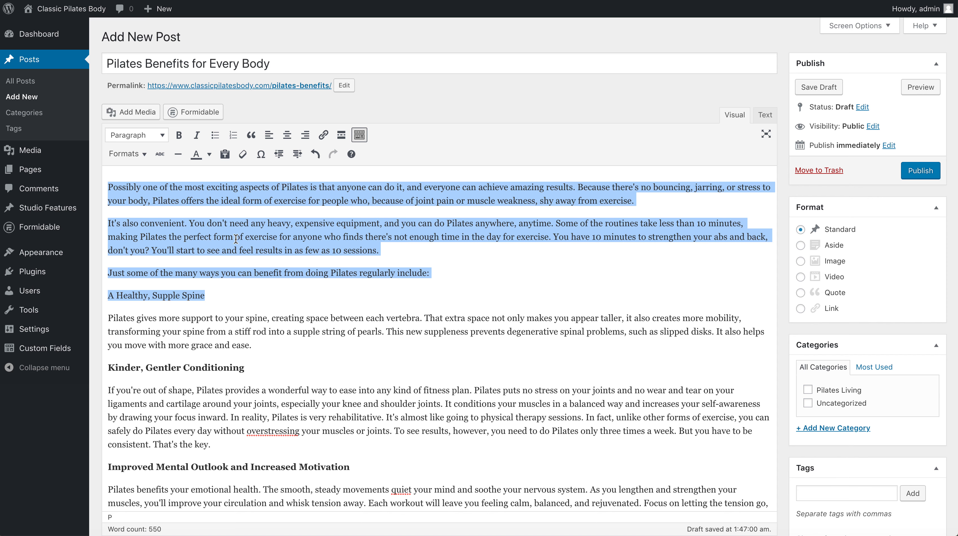
Step: Clear the formatting from the remaining article text down to the end of the post
left_click(257, 242)
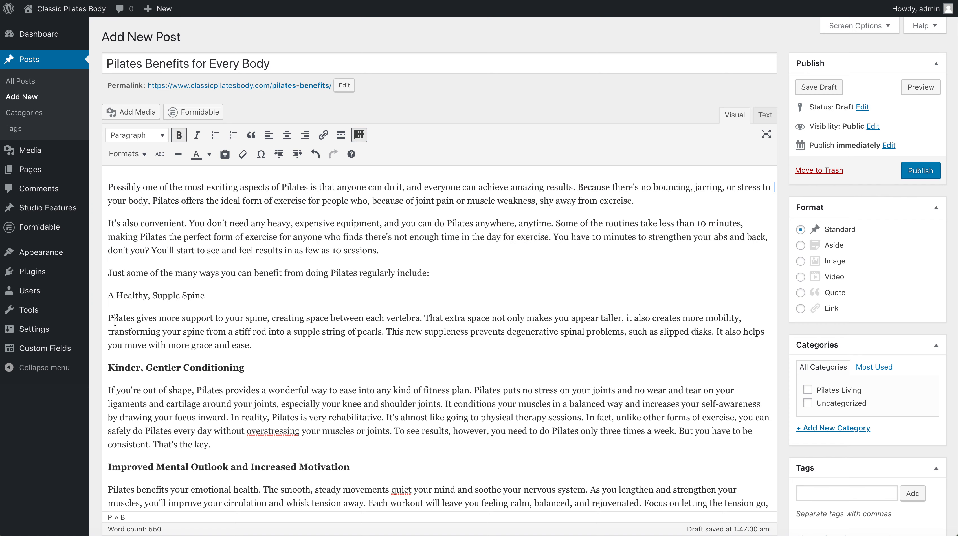
mouse_move(112, 294)
left_mouse_down()
mouse_move(255, 404)
mouse_move(177, 459)
mouse_move(262, 480)
mouse_move(363, 435)
left_mouse_up()
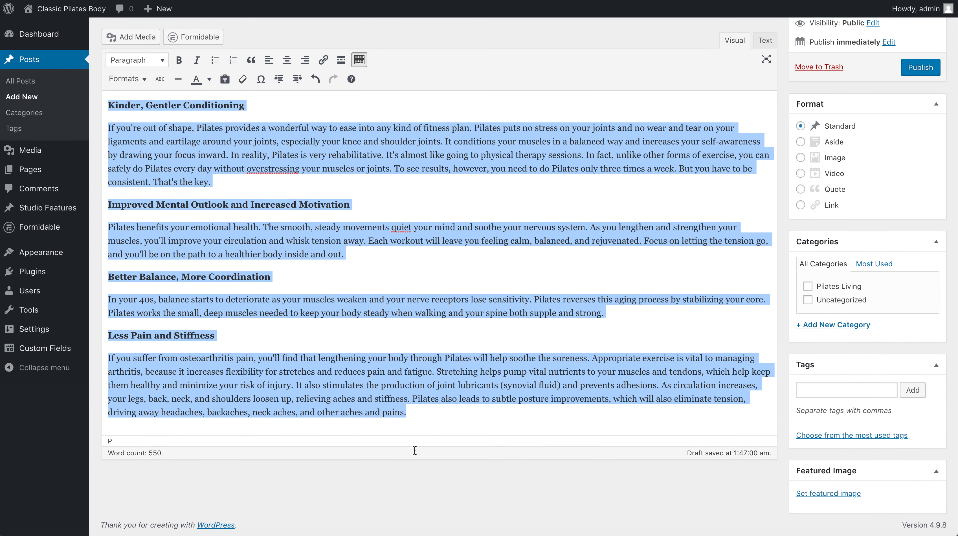
left_click(246, 83)
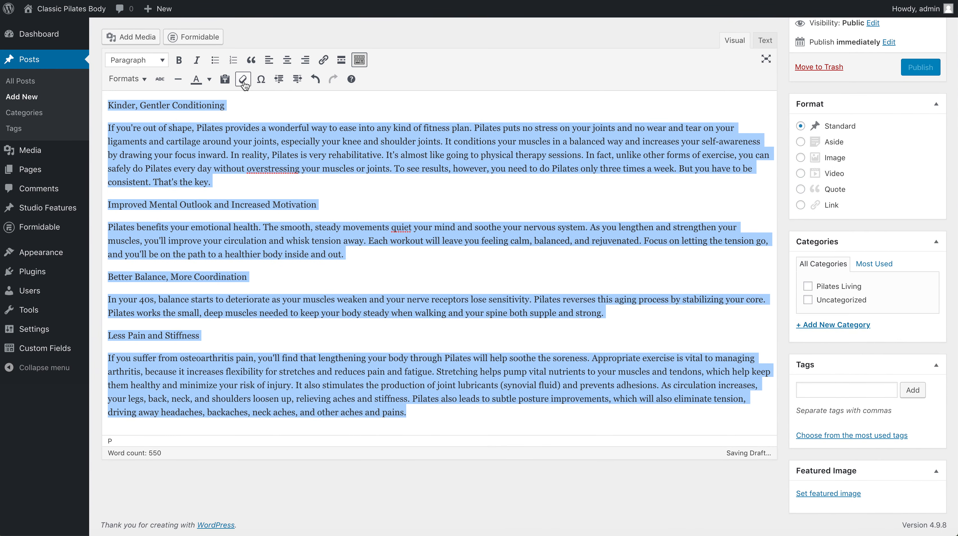
scroll(287, 237, "up", 7)
left_click(287, 238)
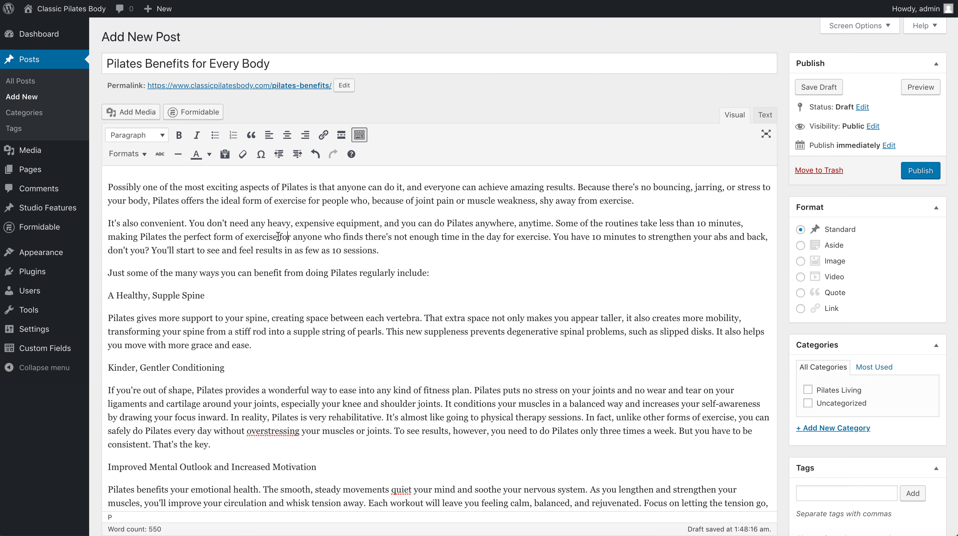
Step: Format the "A Healthy, Supple Spine" line as Heading 2
scroll(270, 239, "down", 1)
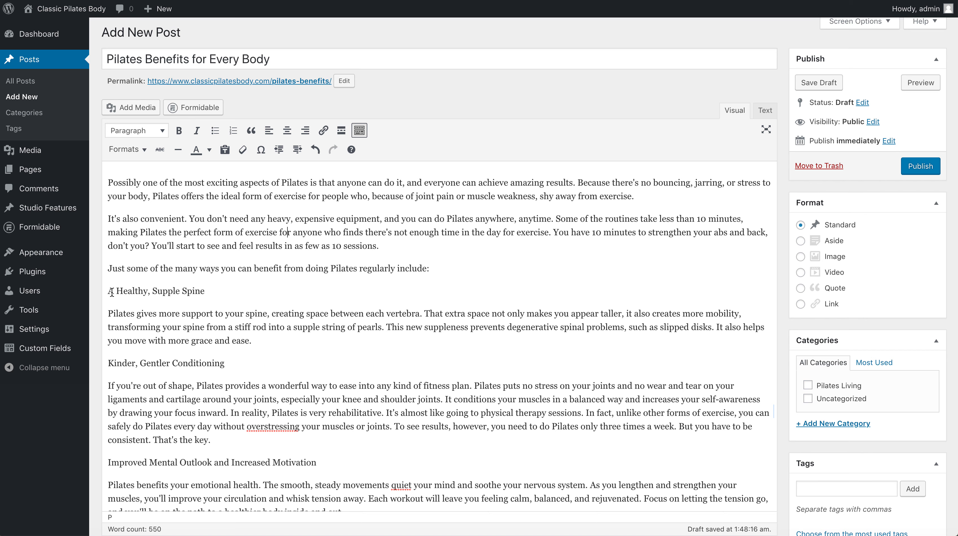
left_click_drag(108, 291, 216, 289)
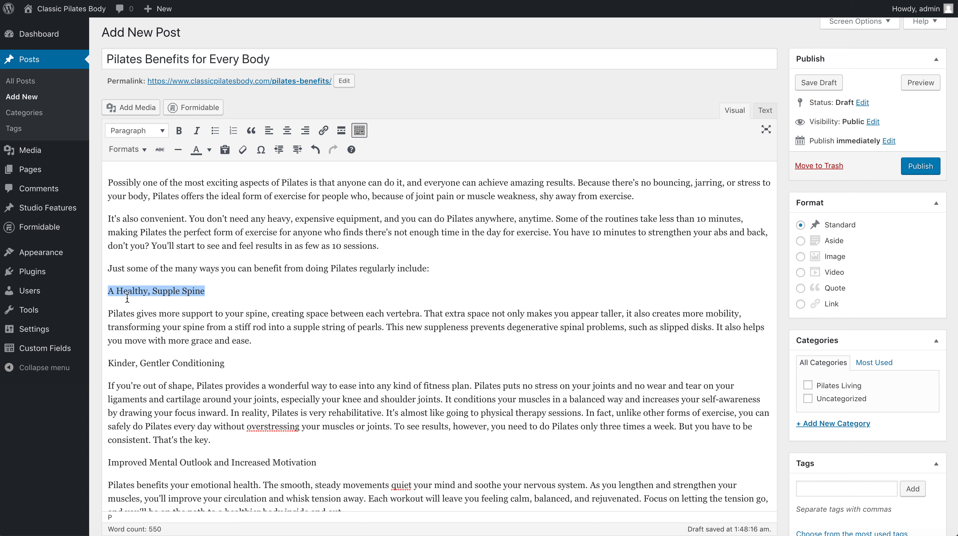
left_click(165, 132)
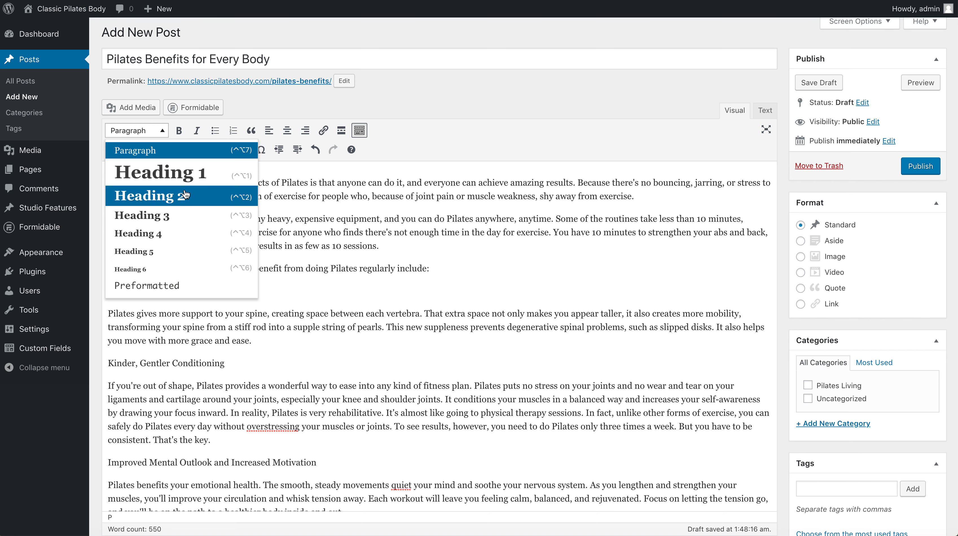
left_click(168, 196)
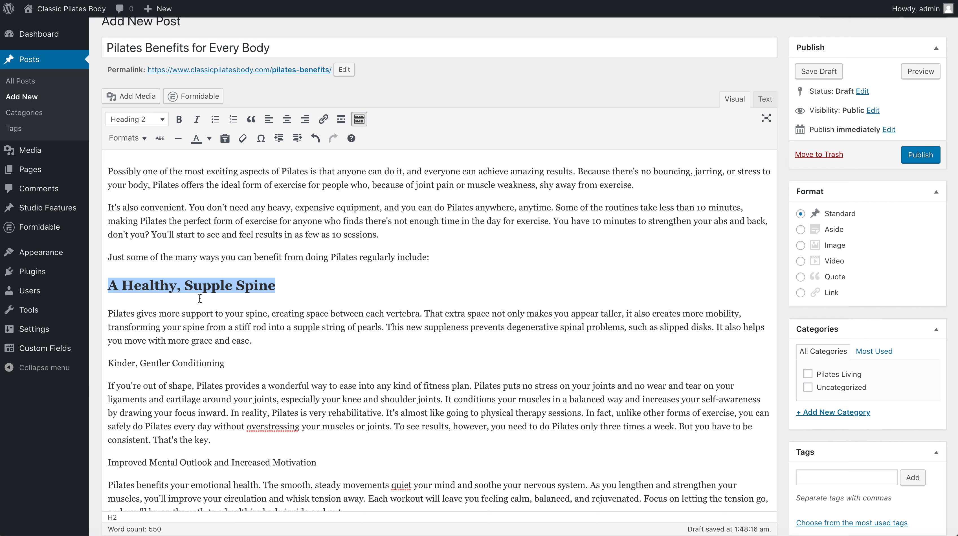
left_click(151, 126)
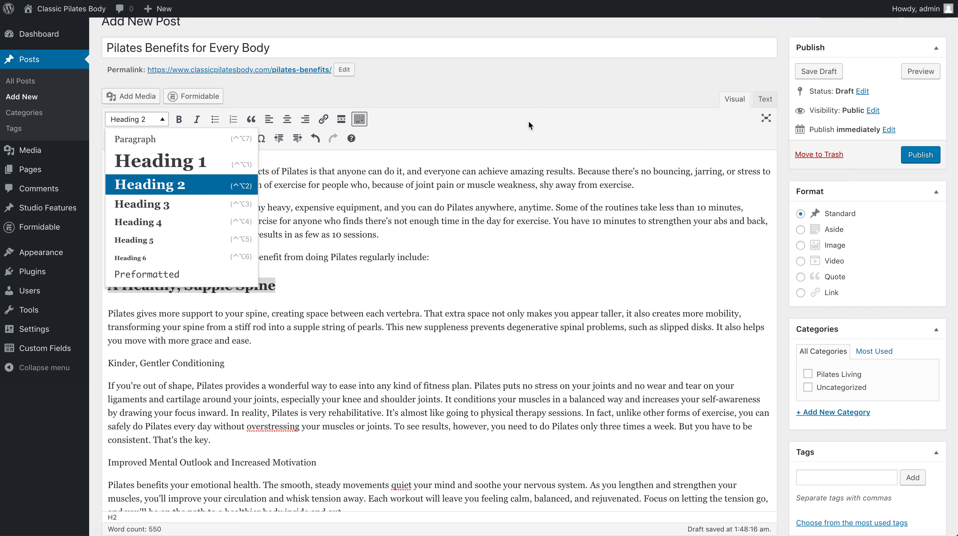
left_click(514, 119)
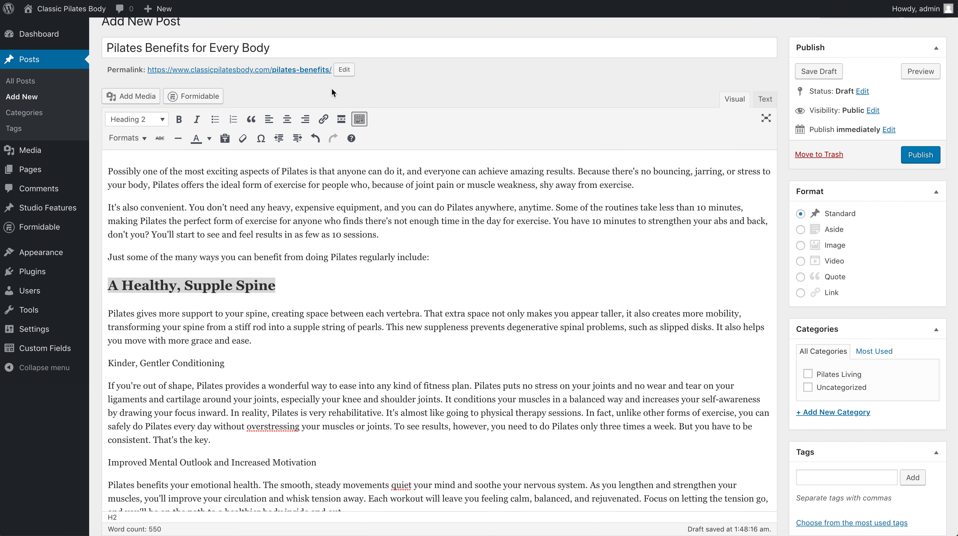
left_click_drag(276, 45, 77, 32)
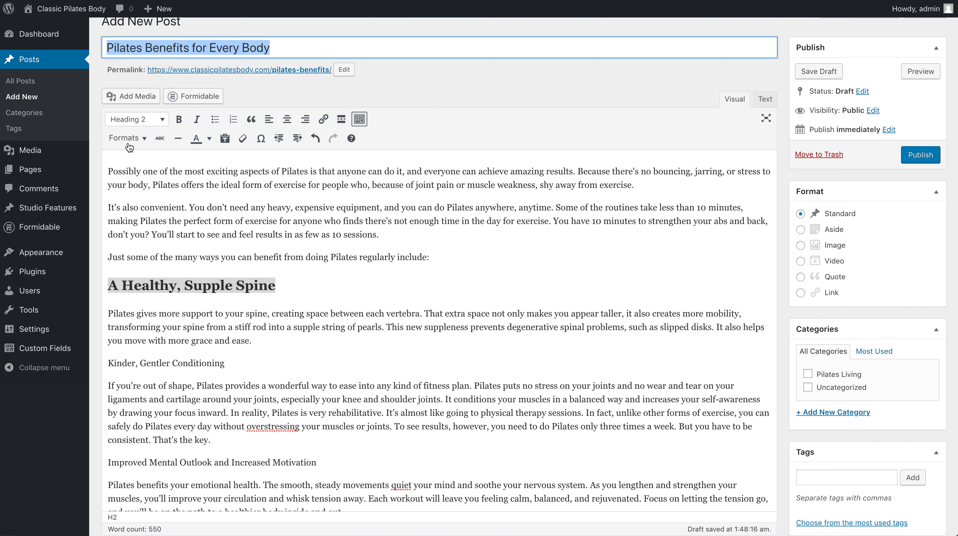
left_click(163, 120)
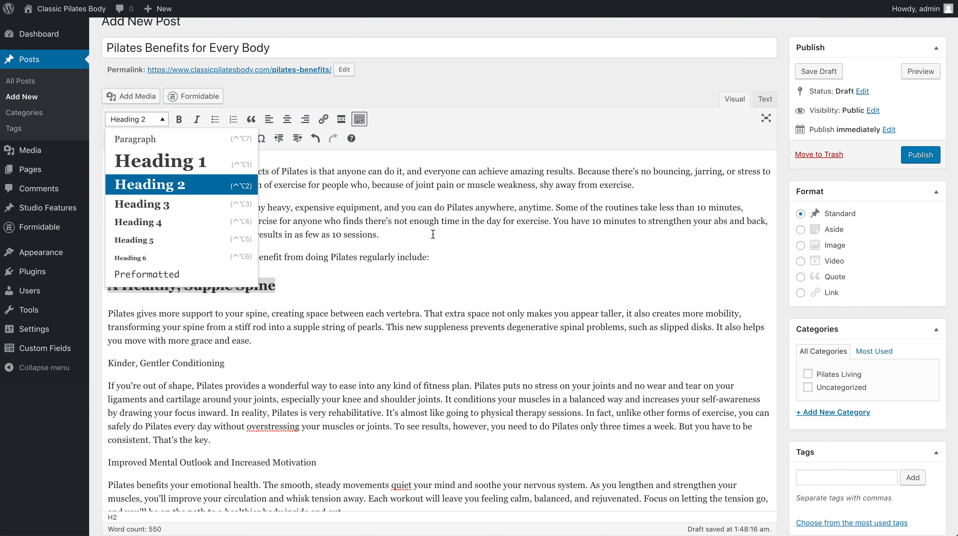
left_click(343, 258)
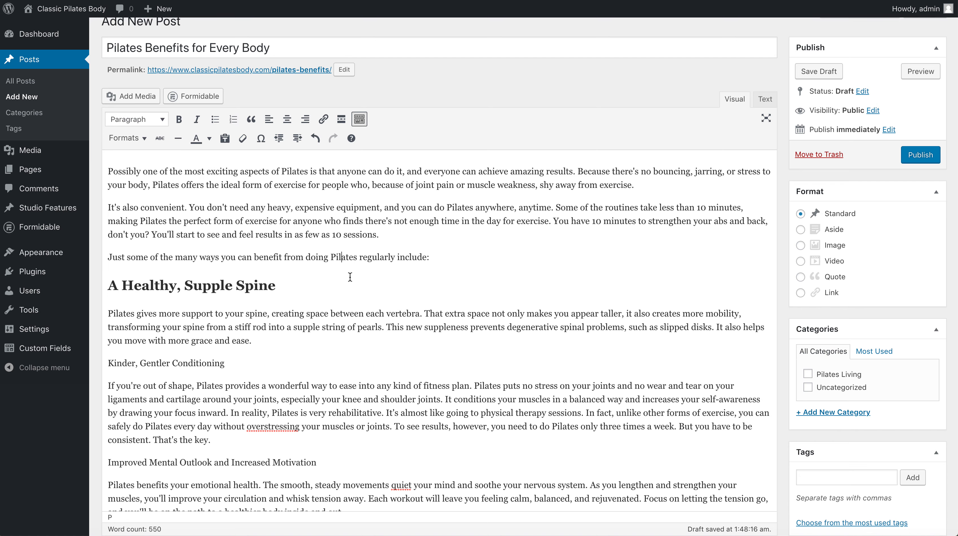
Step: Format the "Kinder, Gentler Conditioning" and "Improved Mental Outlook and Increased Motivation" lines as Heading 2
scroll(279, 270, "down", 3)
left_click_drag(225, 261, 106, 262)
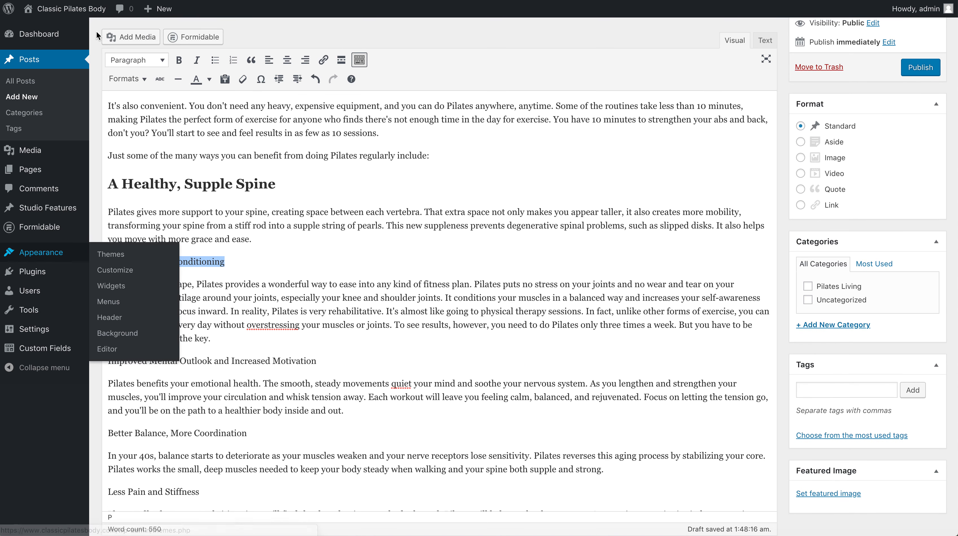
left_click(142, 62)
left_click(157, 127)
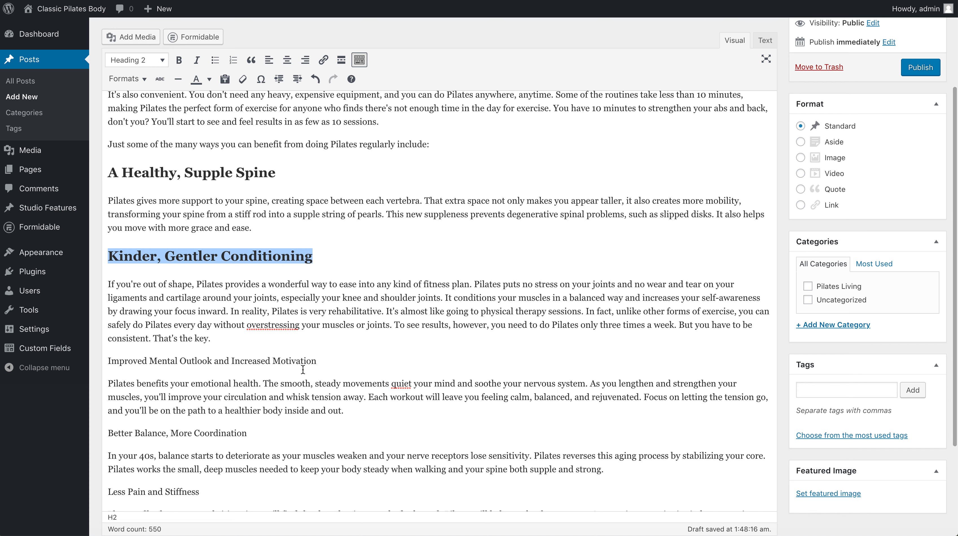
left_click_drag(325, 361, 105, 361)
left_click(142, 61)
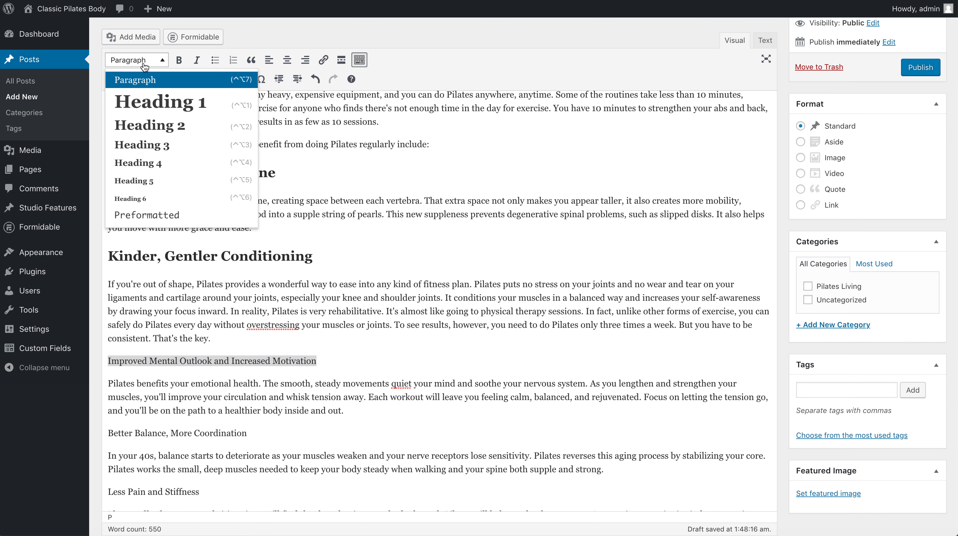
left_click(153, 146)
Step: Format the "Better Balance, More Coordination" and "Less Pain and Stiffness" lines as Heading 2
left_click_drag(251, 433, 95, 428)
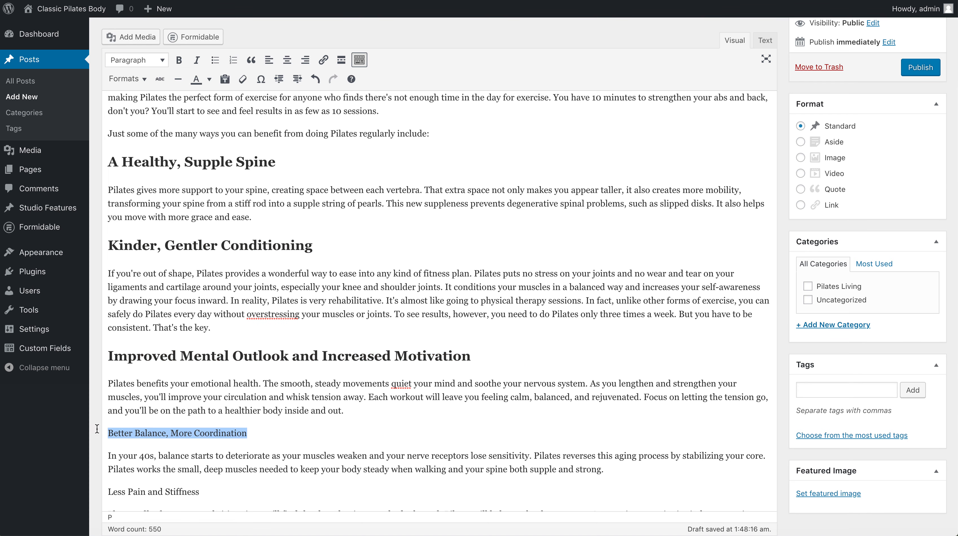
left_click(124, 62)
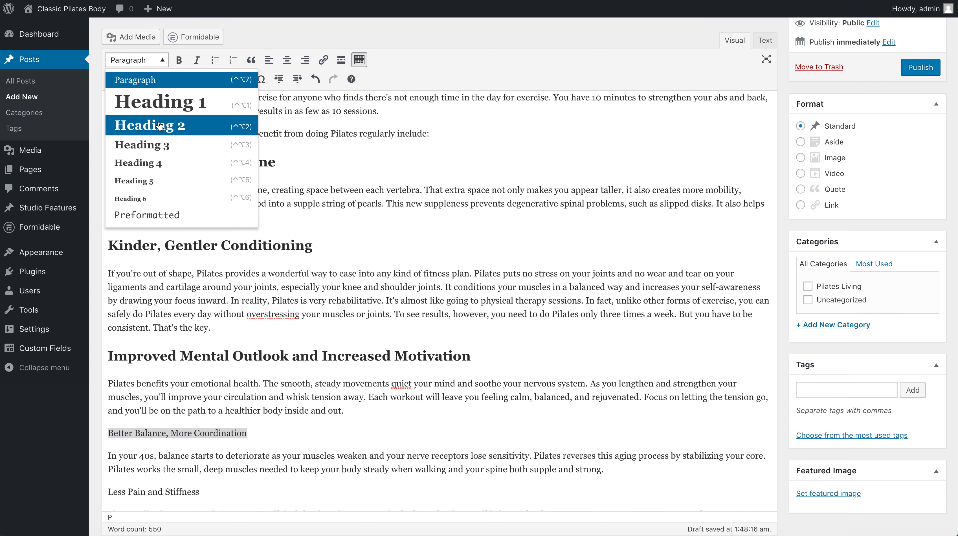
left_click(160, 126)
scroll(264, 261, "down", 5)
left_click_drag(202, 360, 104, 360)
left_click(142, 61)
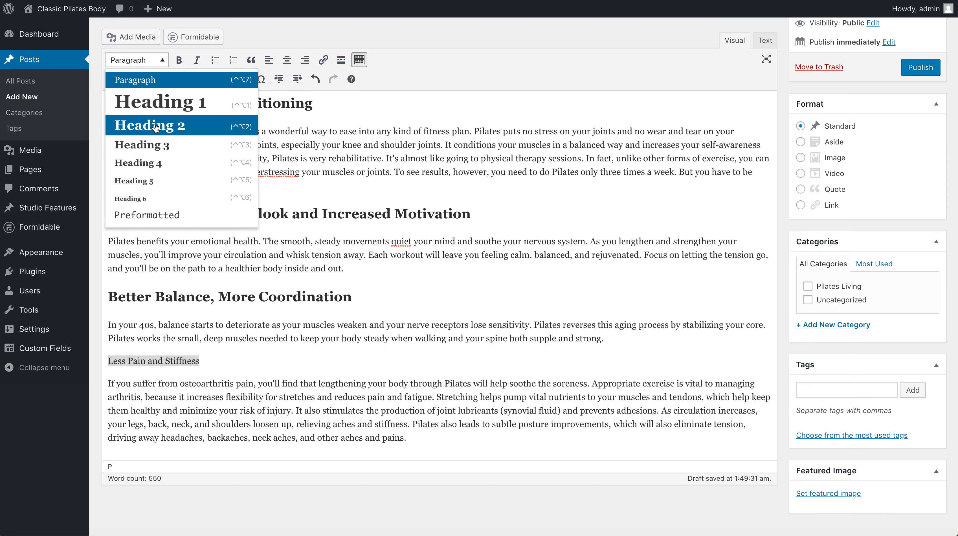
left_click(157, 128)
Step: Add a new line reading "Conclusion" after the article's last paragraph, followed by an empty line
scroll(421, 476, "down", 2)
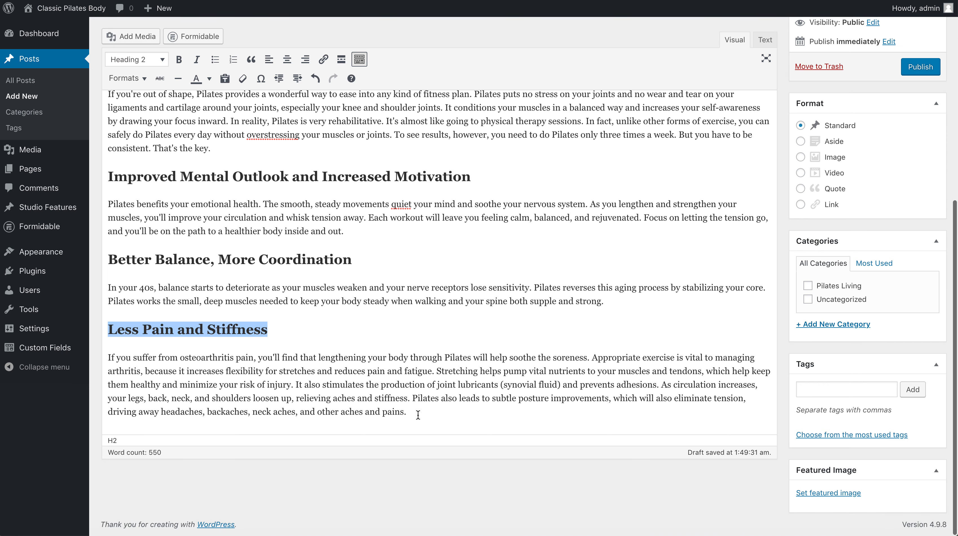
left_click(423, 413)
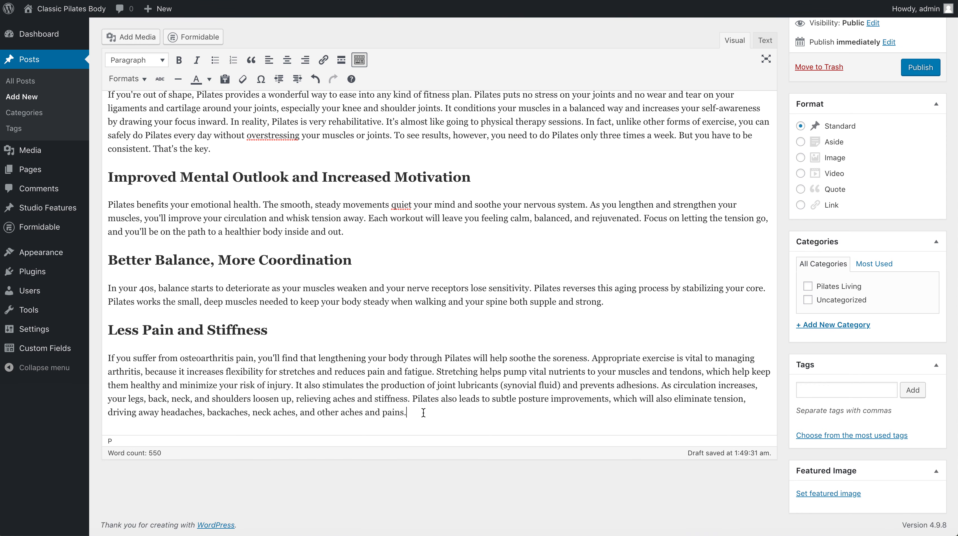
key("Return")
type("Conc")
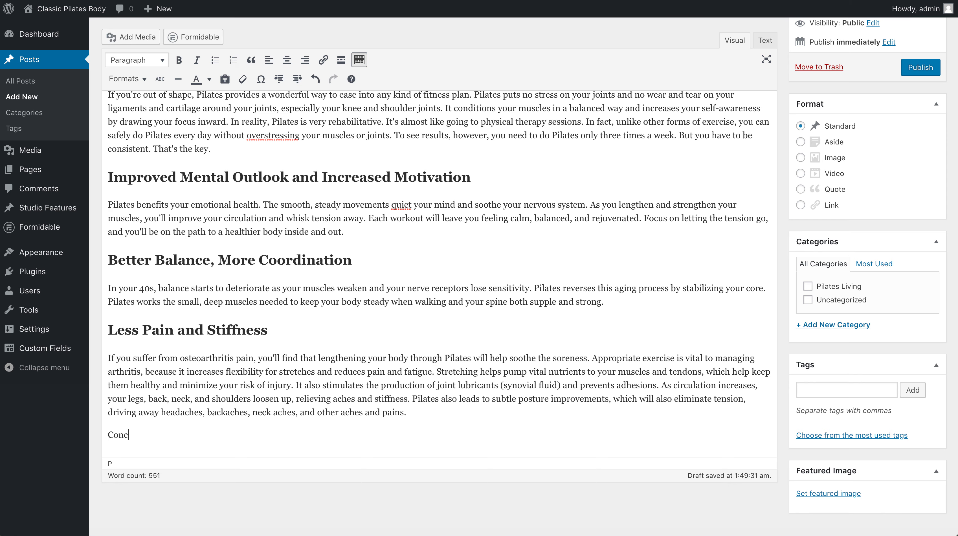
type("lusion")
key("Return")
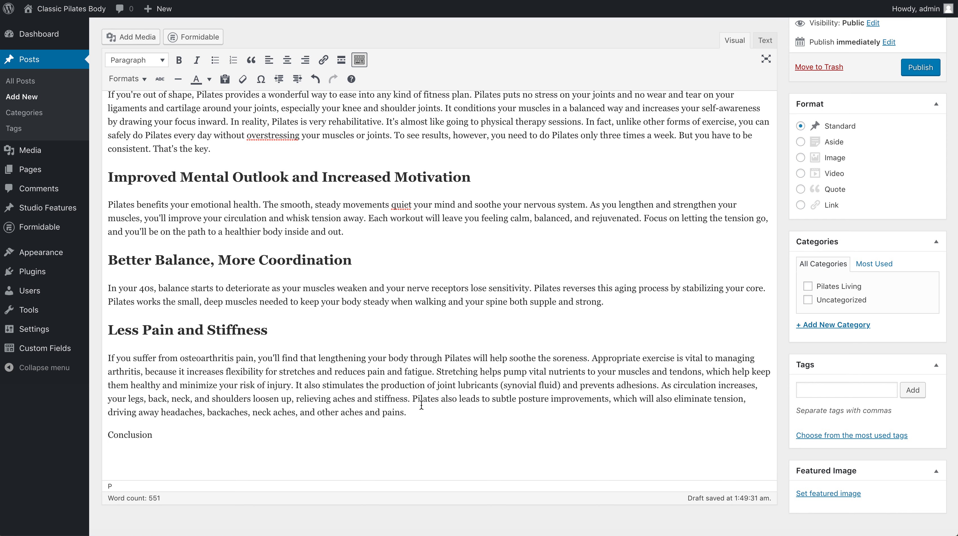
Step: Create a bulleted list below "Conclusion" with the items "bullet 1" and "bullet 2"
left_click(214, 61)
type("bullet 1")
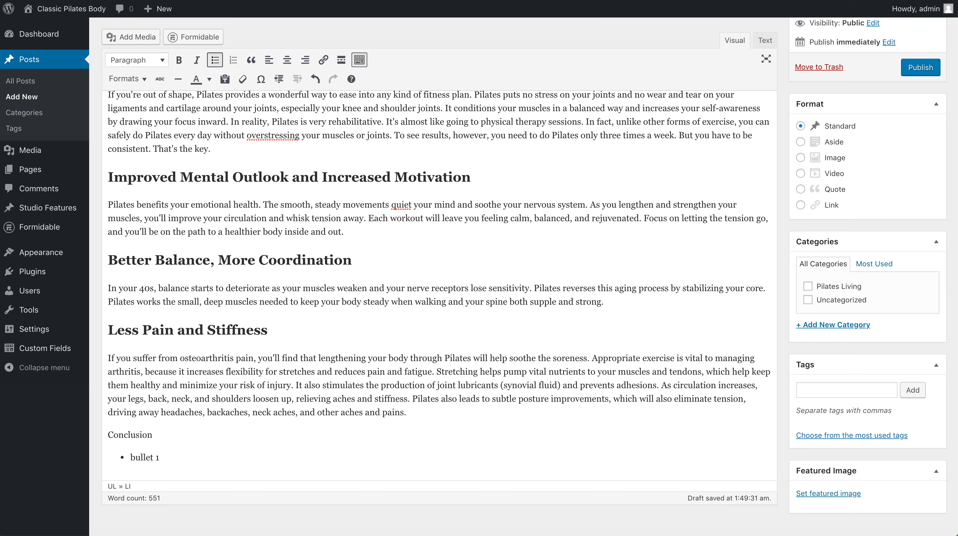
key("Return")
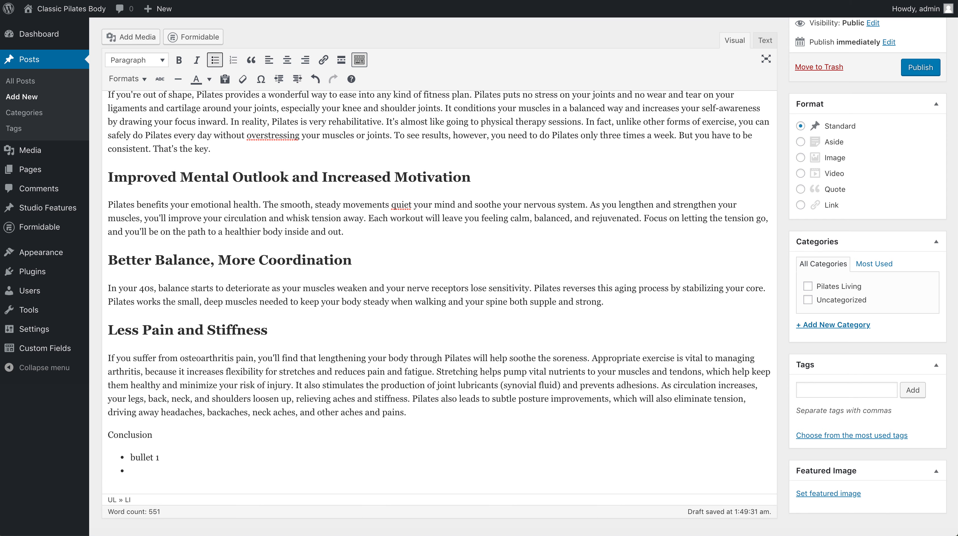
type("bullet 2")
Step: Format the "bullet 2" list item as bold and italic
scroll(220, 449, "down", 3)
left_click_drag(164, 414, 122, 406)
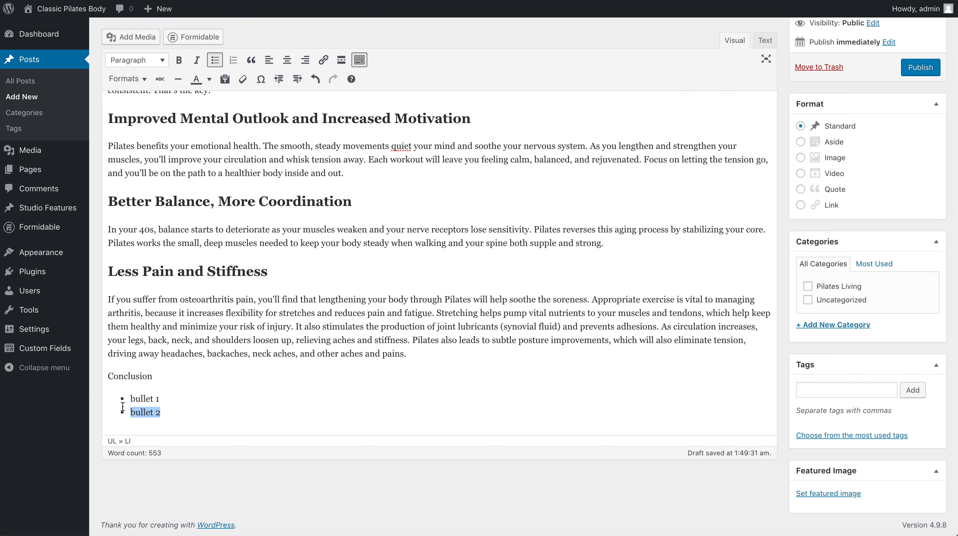
left_click(178, 60)
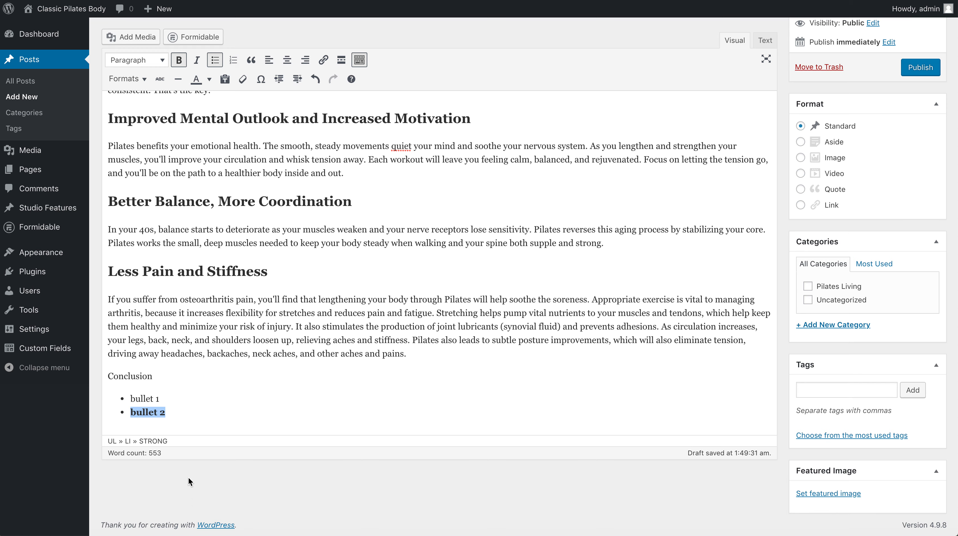
left_click(197, 61)
Step: Delete the "Conclusion" line and the bulleted list below it, including the leftover empty bullet
scroll(182, 431, "up", 1)
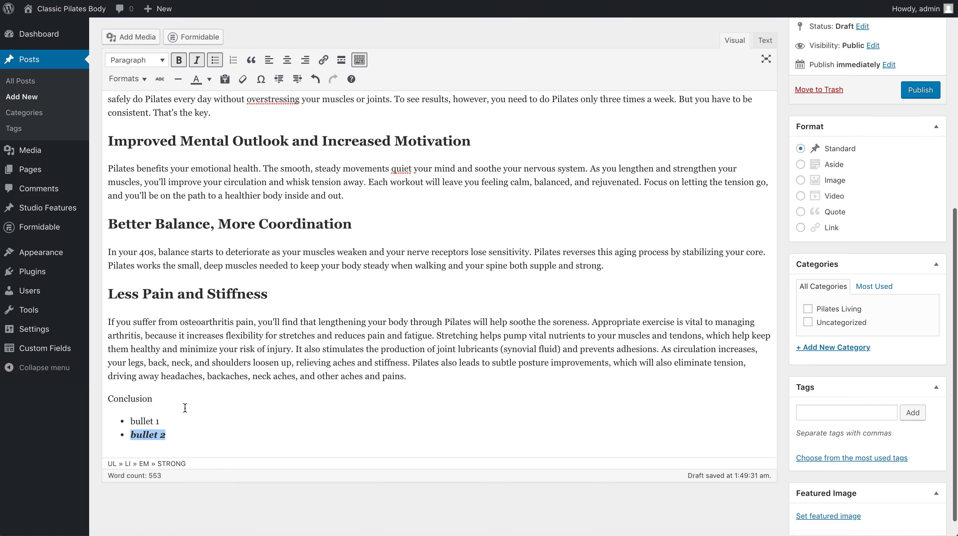
left_click_drag(182, 443, 89, 398)
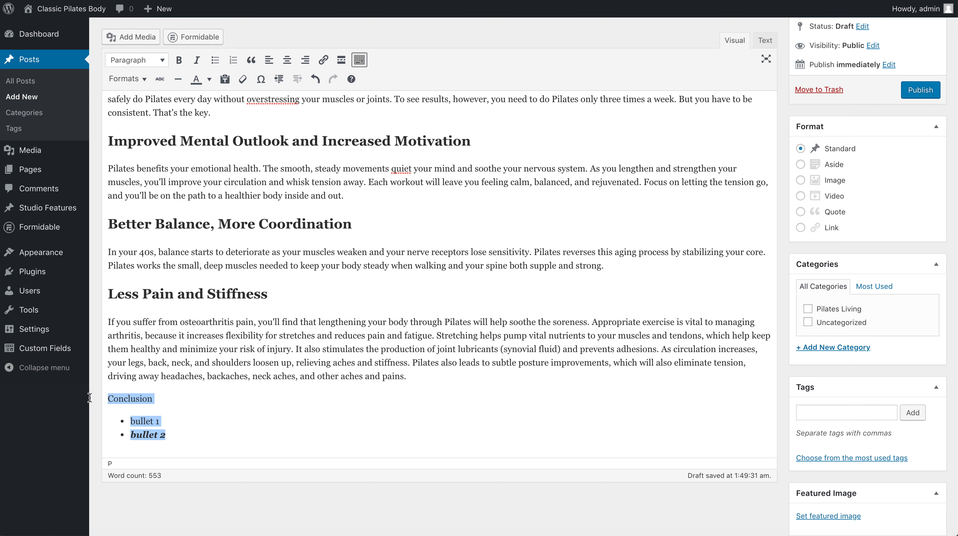
key("BackSpace")
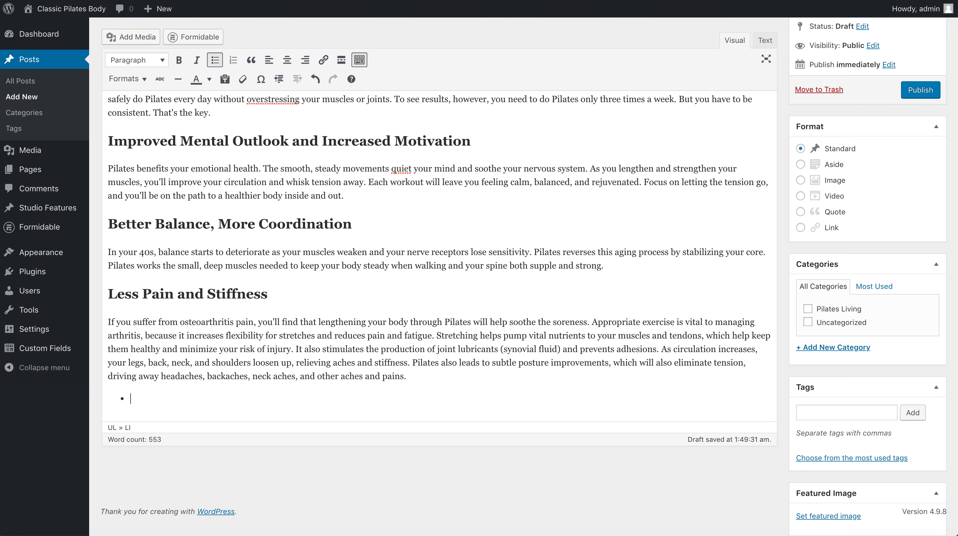
key("BackSpace")
key("BackSpace")
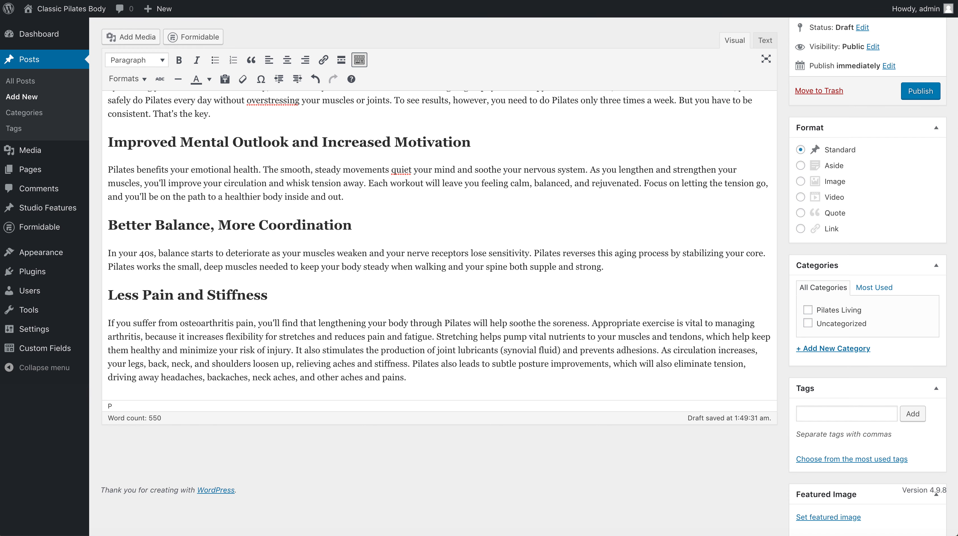
left_click(209, 79)
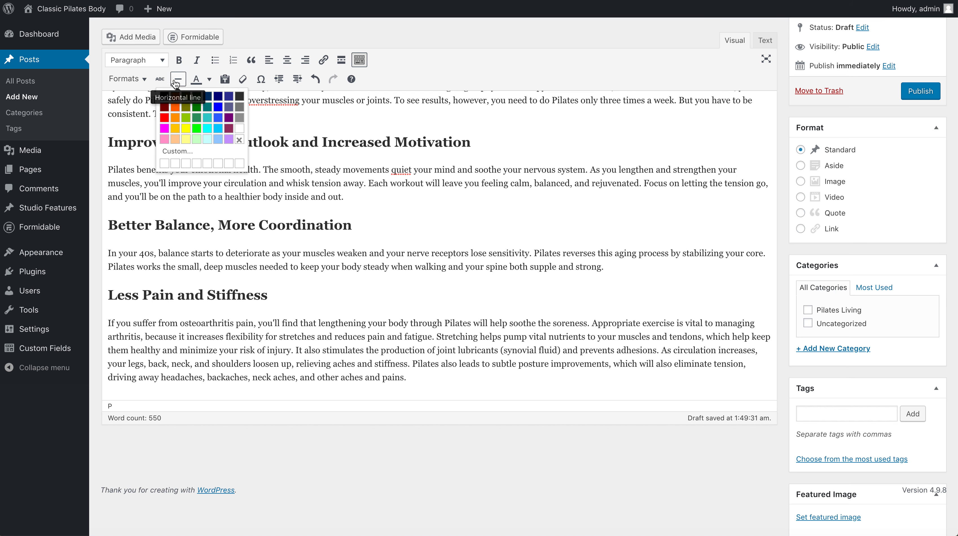
left_click(149, 83)
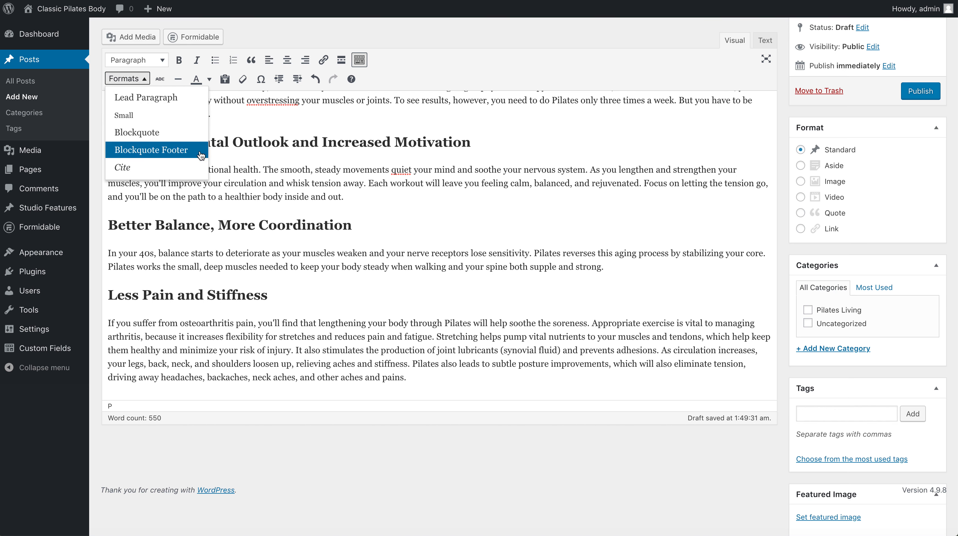
scroll(182, 100, "down", 1)
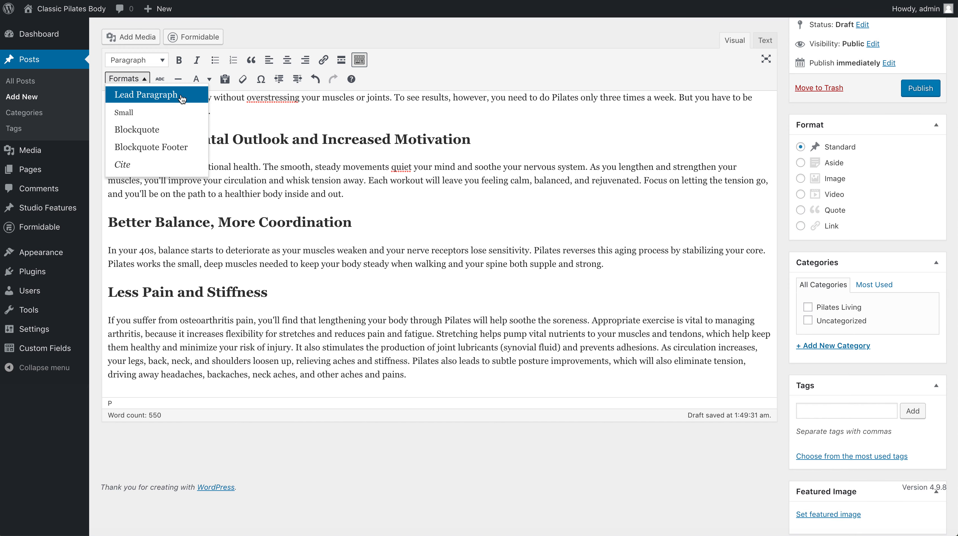
scroll(161, 123, "up", 1)
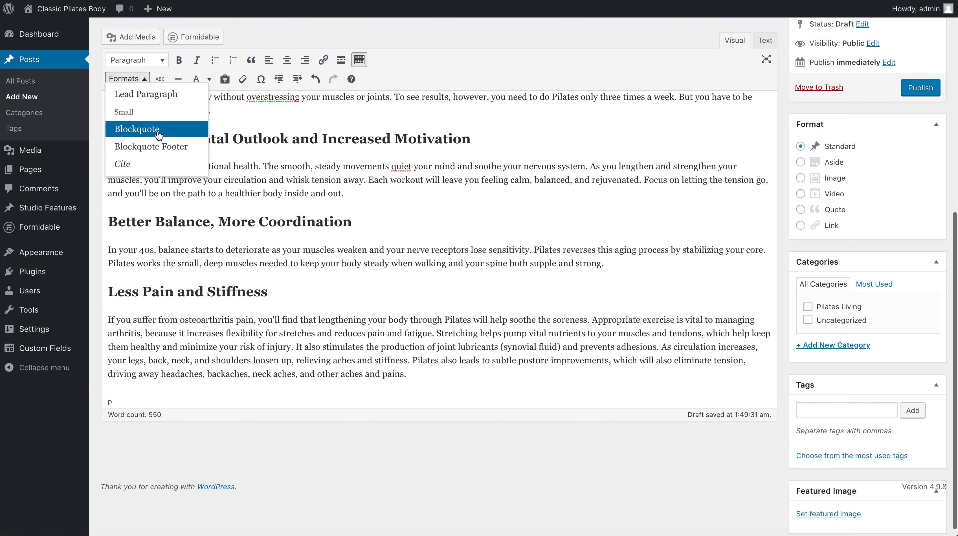
left_click(377, 335)
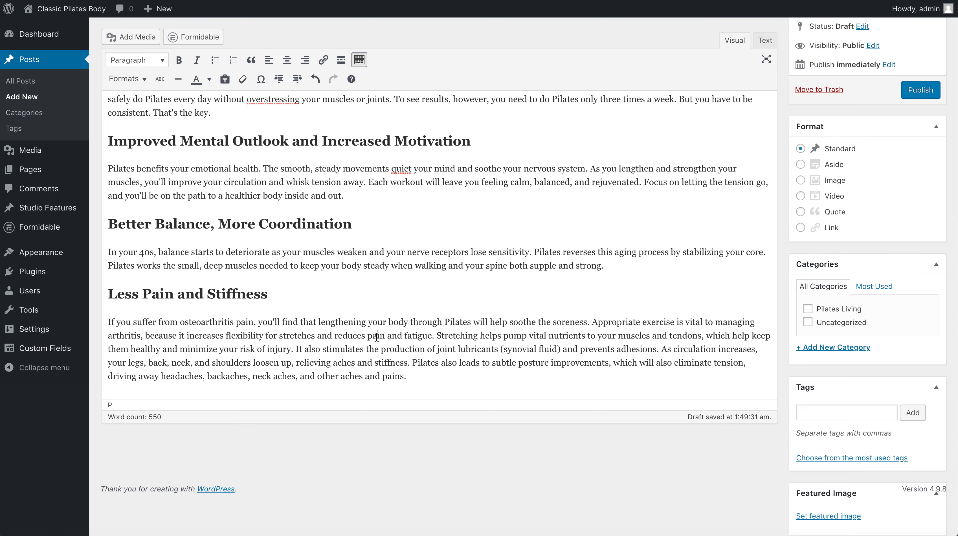
Step: Add an empty line and a line reading "Click here" after the paragraph ending "in as few as 10 sessions."
scroll(275, 260, "up", 3)
scroll(275, 259, "up", 10)
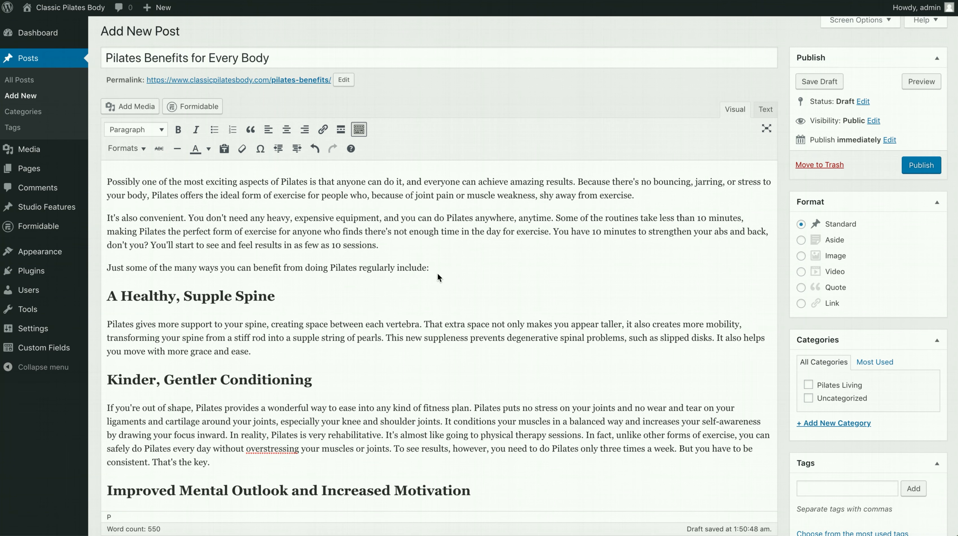
left_click(399, 254)
key("Return")
key("Return")
type("Click ")
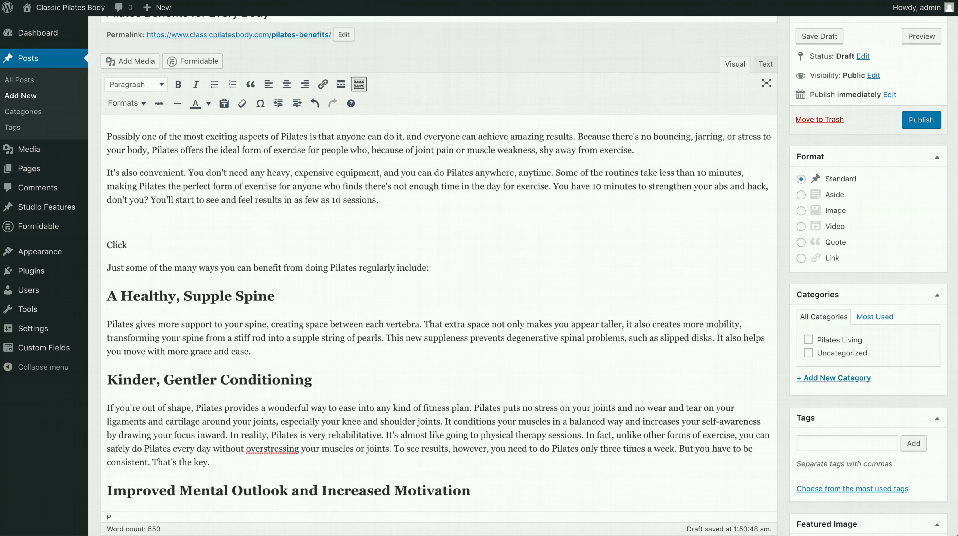
type("here")
Step: Link the "Click here" text to the site's existing Contact page, set to open in a new tab
left_click_drag(154, 245, 97, 246)
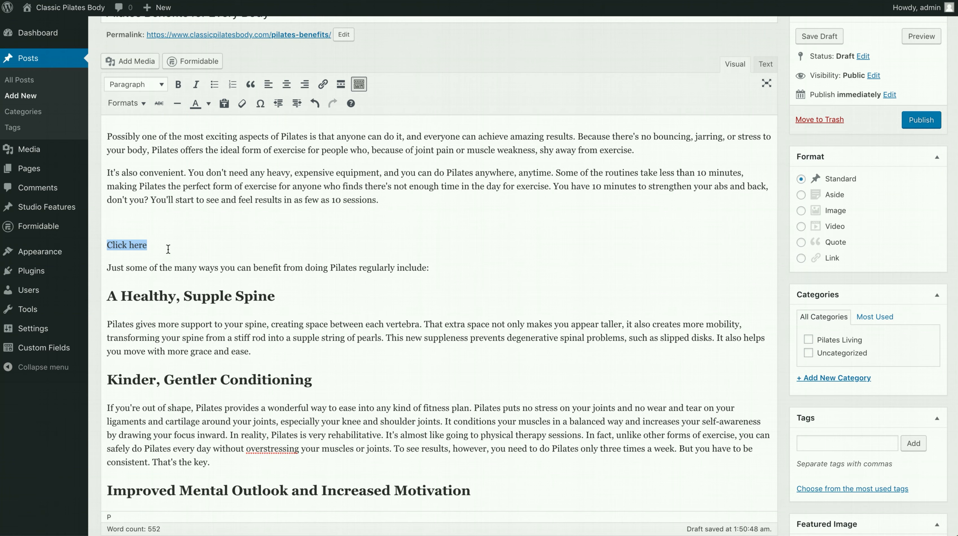
left_click(324, 85)
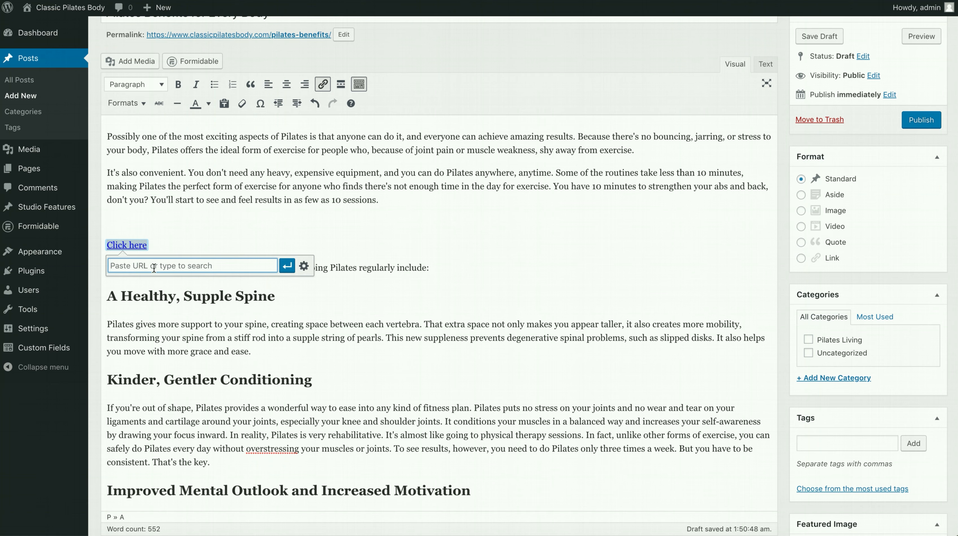
left_click(303, 267)
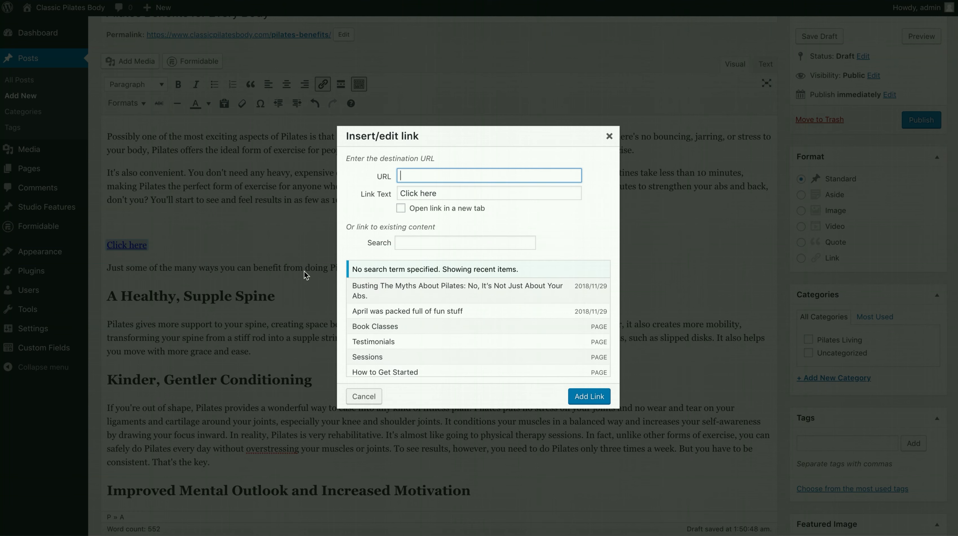
left_click(419, 242)
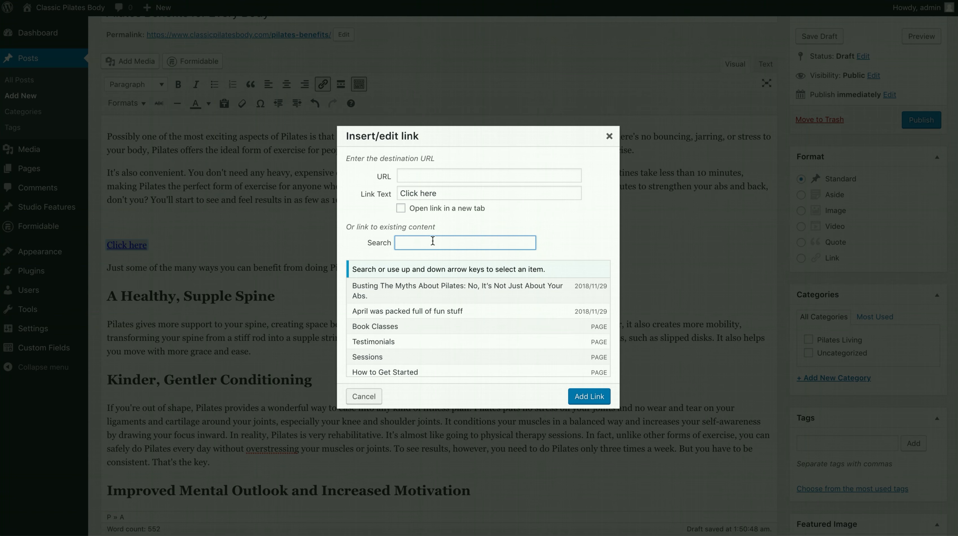
type("contact")
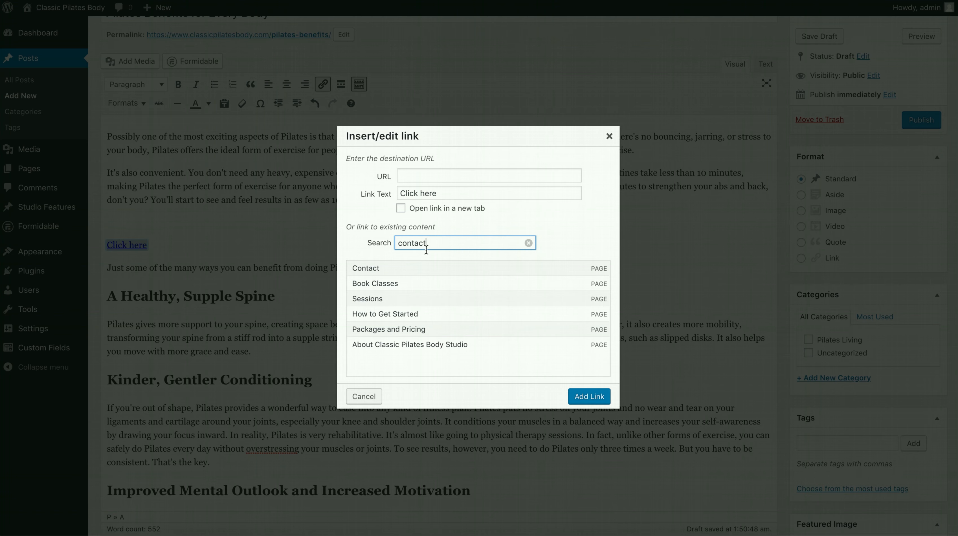
left_click(391, 275)
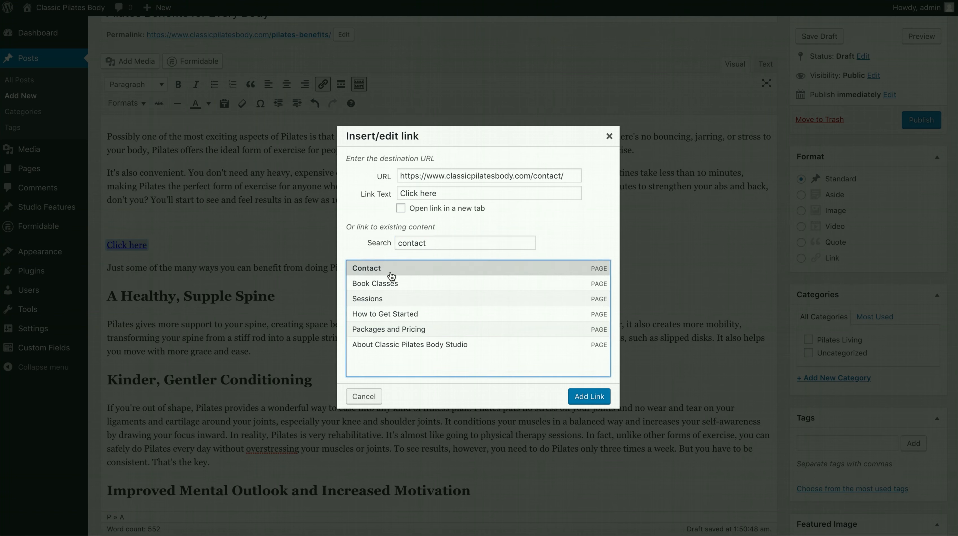
left_click(400, 209)
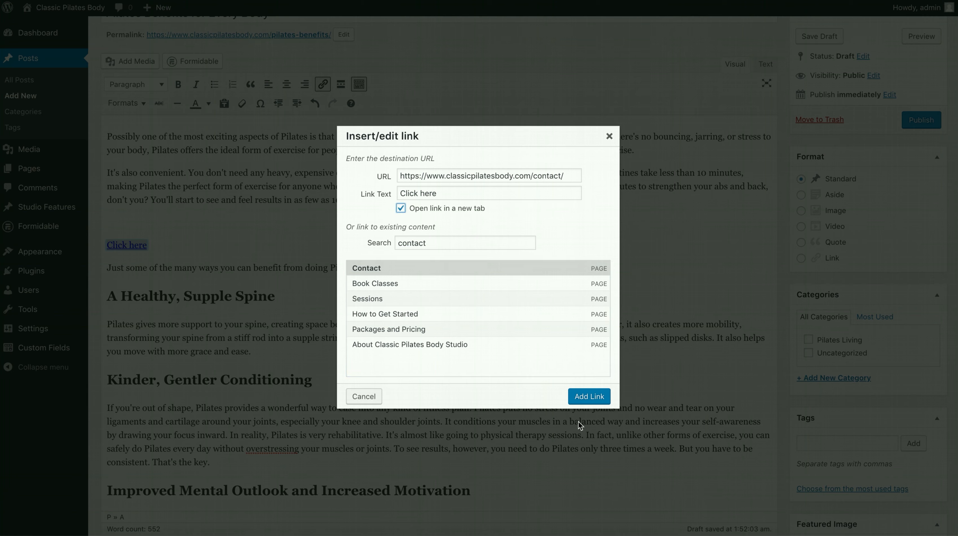
left_click(589, 396)
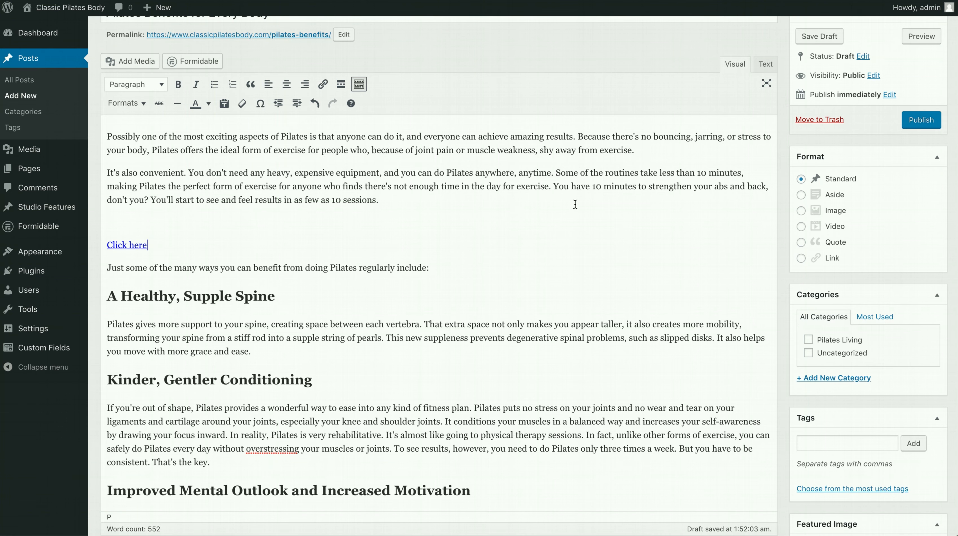
Step: Delete the linked "Click here" line together with the empty line above it
scroll(413, 223, "up", 1)
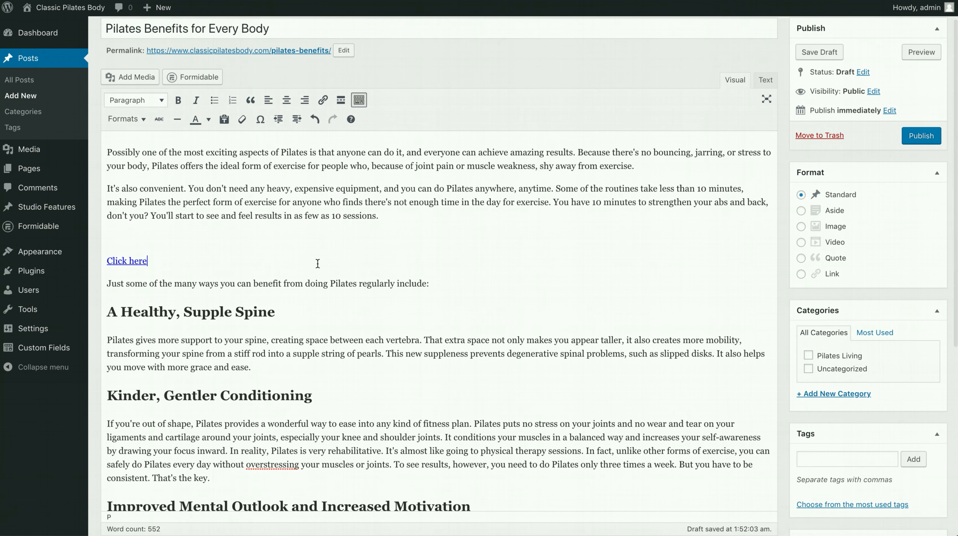
scroll(318, 241, "down", 1)
left_click_drag(148, 248, 101, 228)
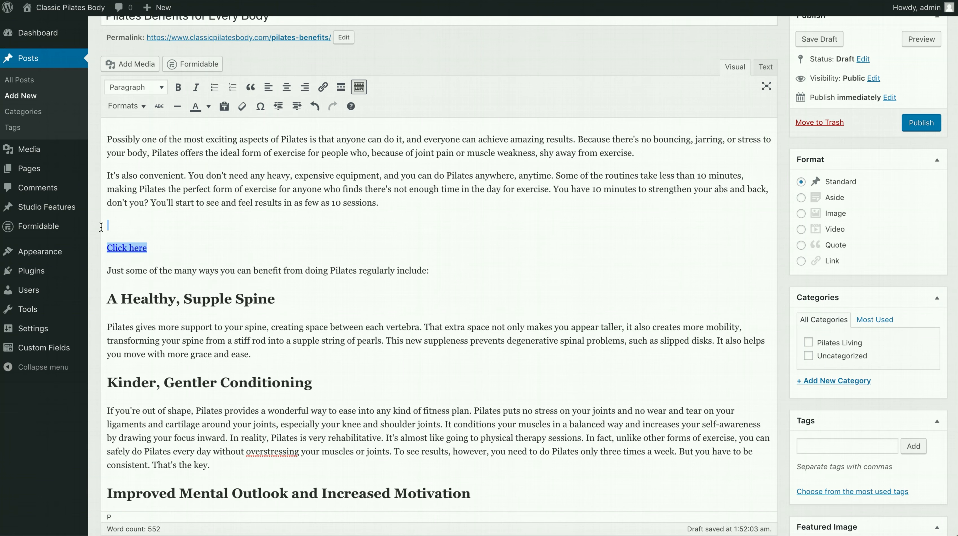
key("BackSpace")
key("BackSpace")
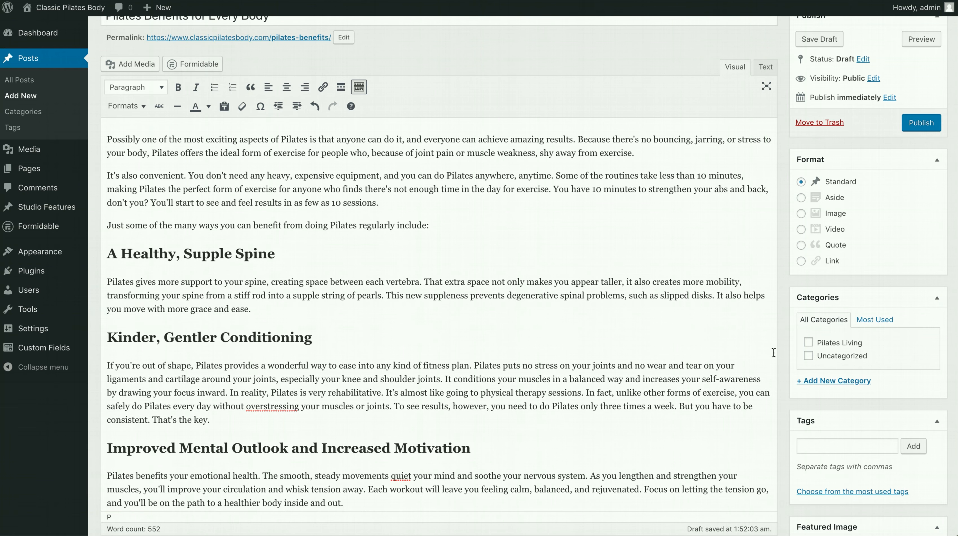
Step: Look over the cleaned article from beginning to end and save the post as a draft
scroll(633, 322, "up", 3)
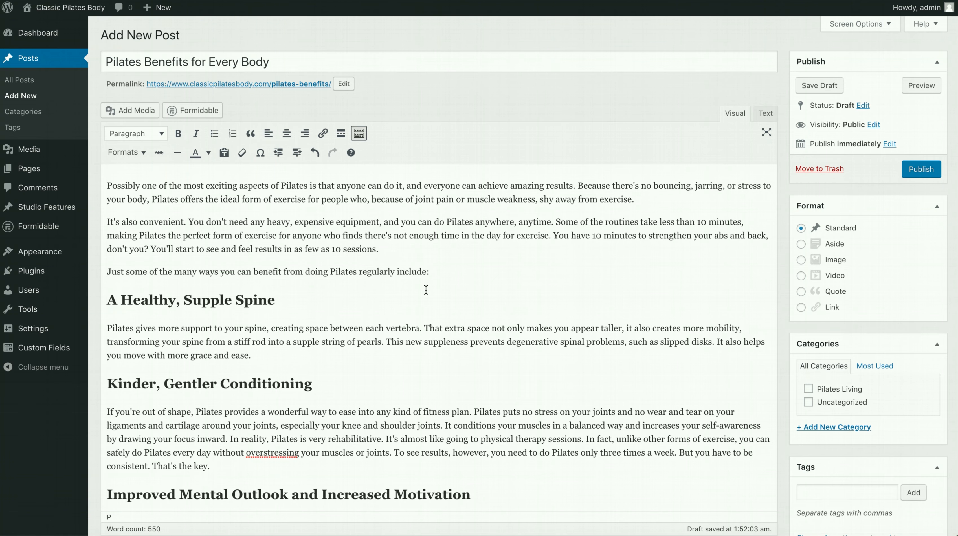
scroll(430, 300, "down", 6)
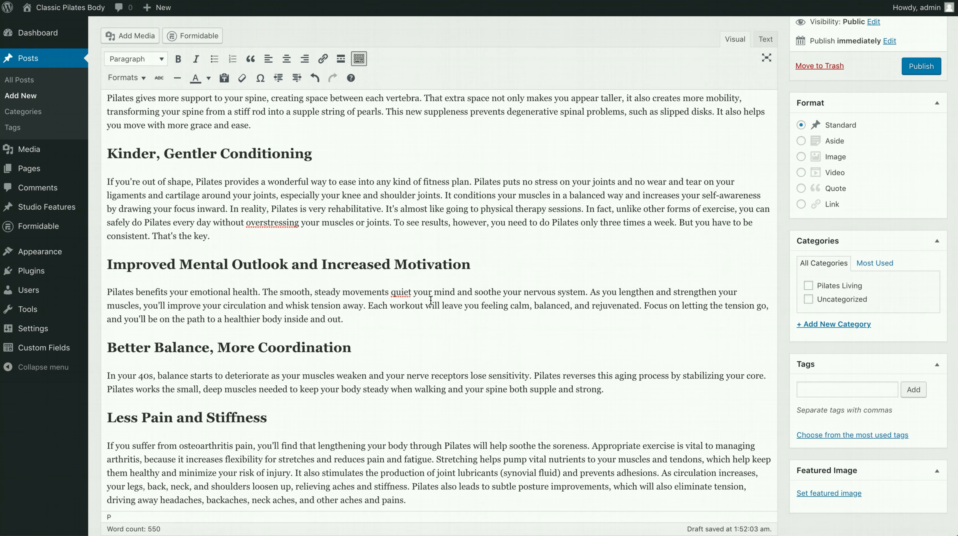
scroll(428, 300, "down", 1)
scroll(428, 300, "up", 8)
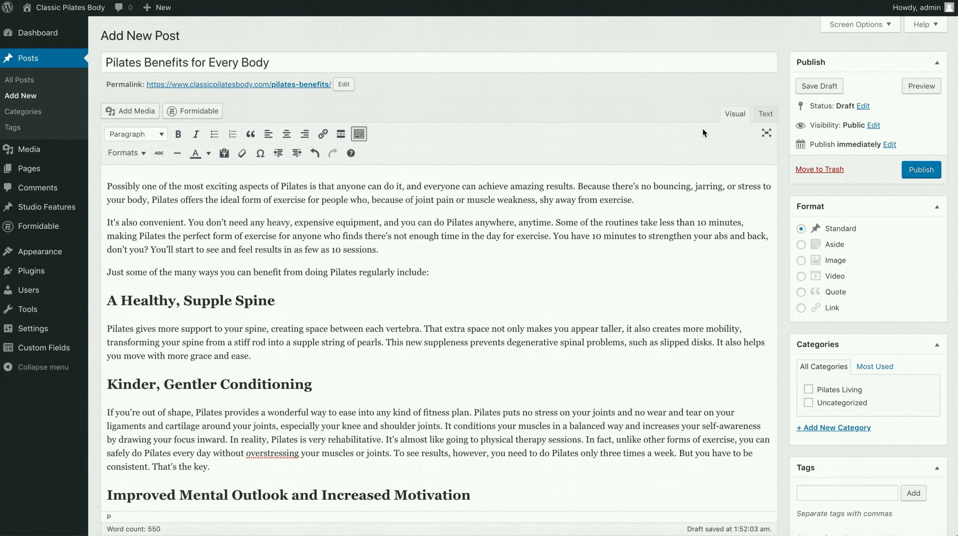
left_click(826, 89)
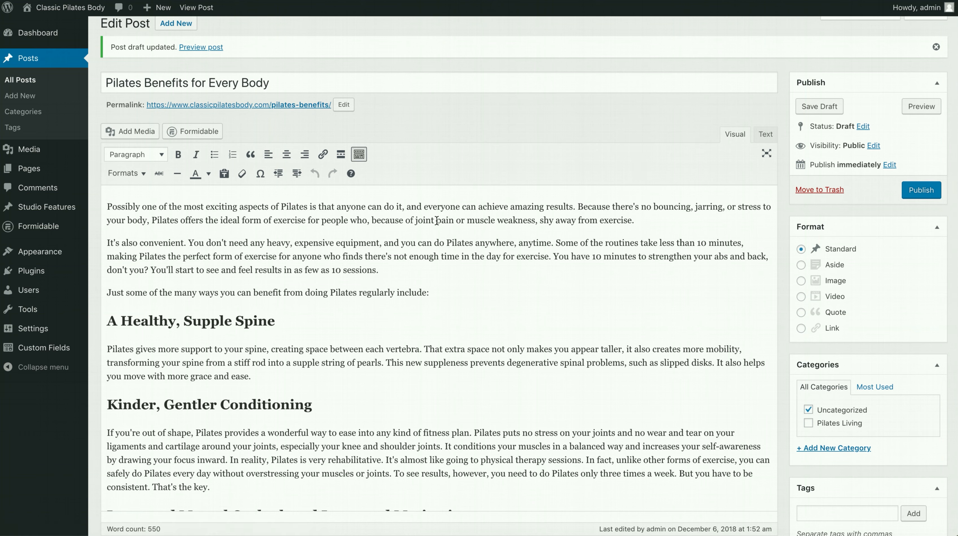
Step: Preview the draft post, examine its title, headings and text down to the comment form, and return to the post editor
left_click(926, 108)
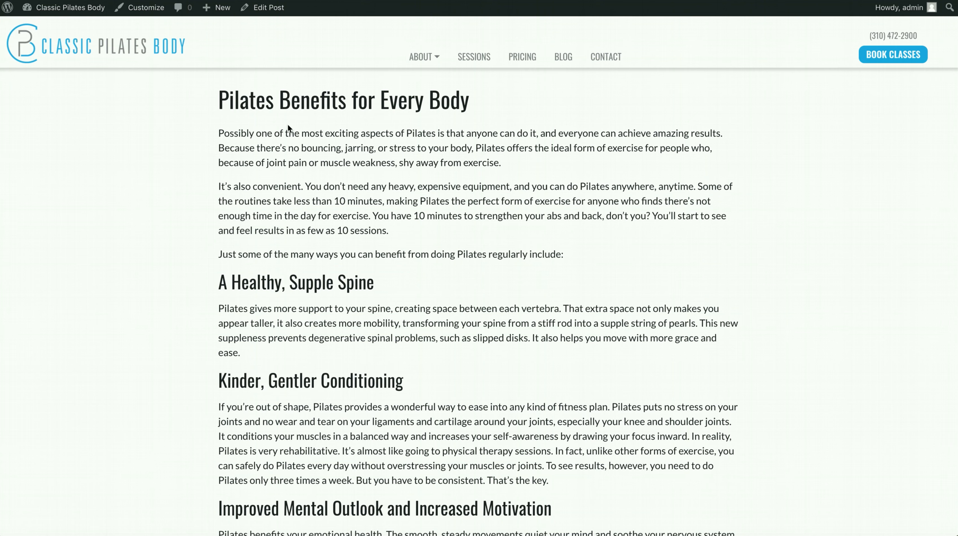
left_click_drag(195, 98, 474, 98)
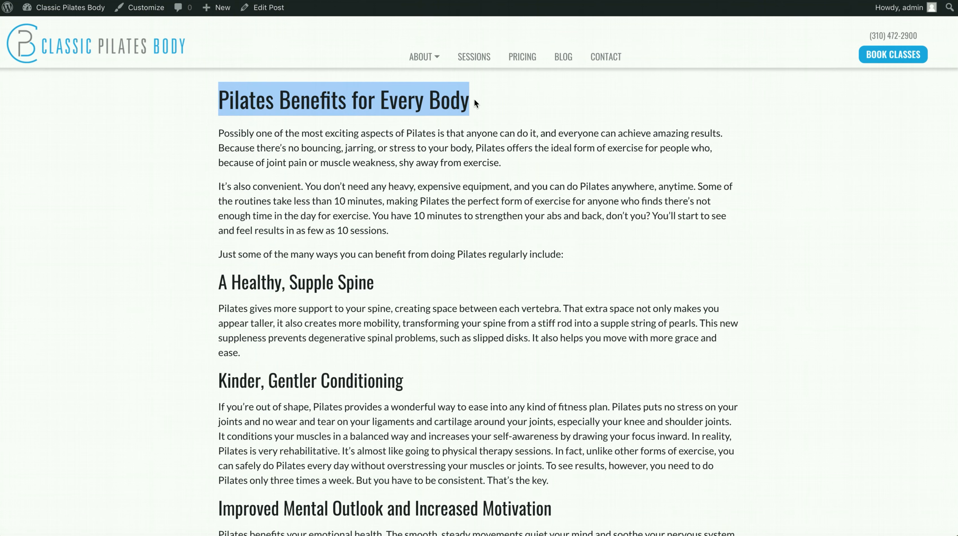
scroll(396, 294, "down", 7)
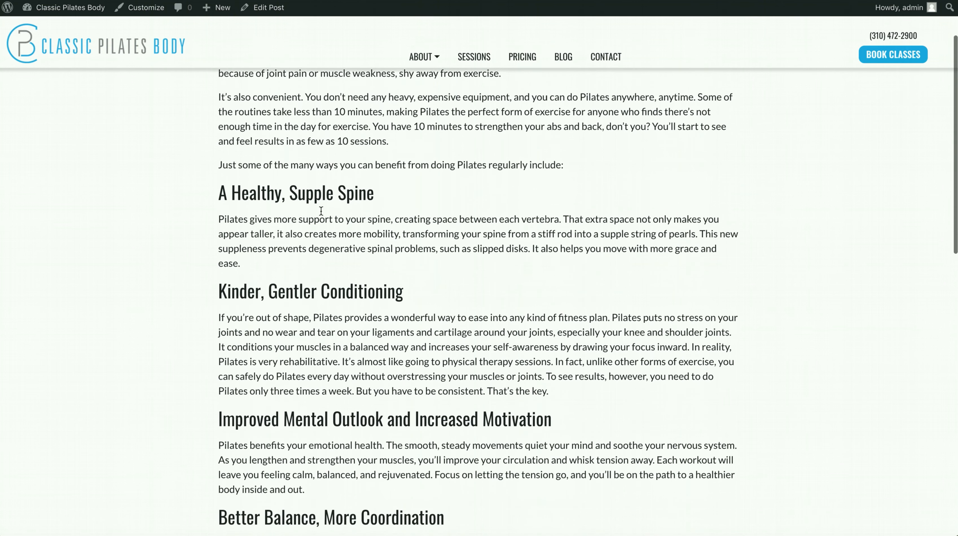
scroll(368, 335, "down", 6)
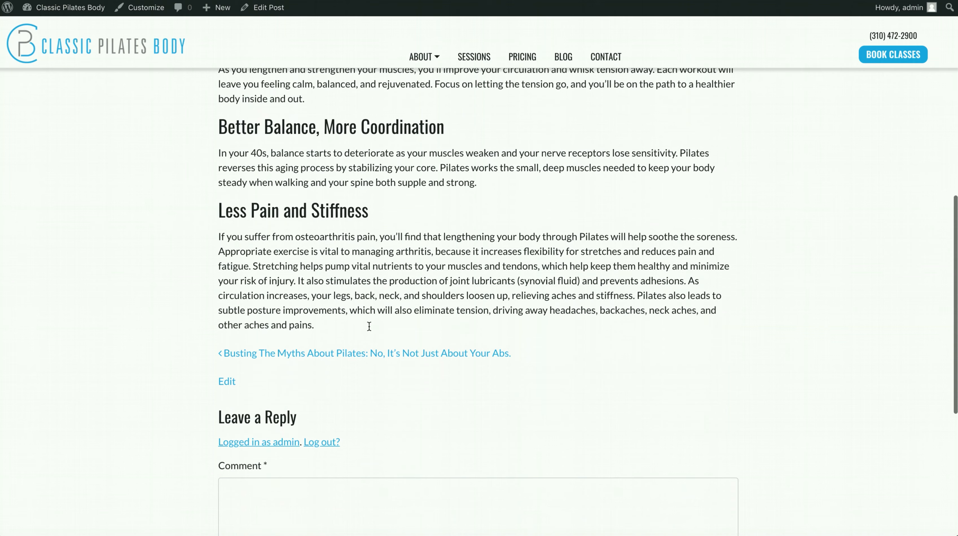
scroll(367, 330, "up", 5)
scroll(349, 368, "down", 5)
scroll(363, 458, "down", 4)
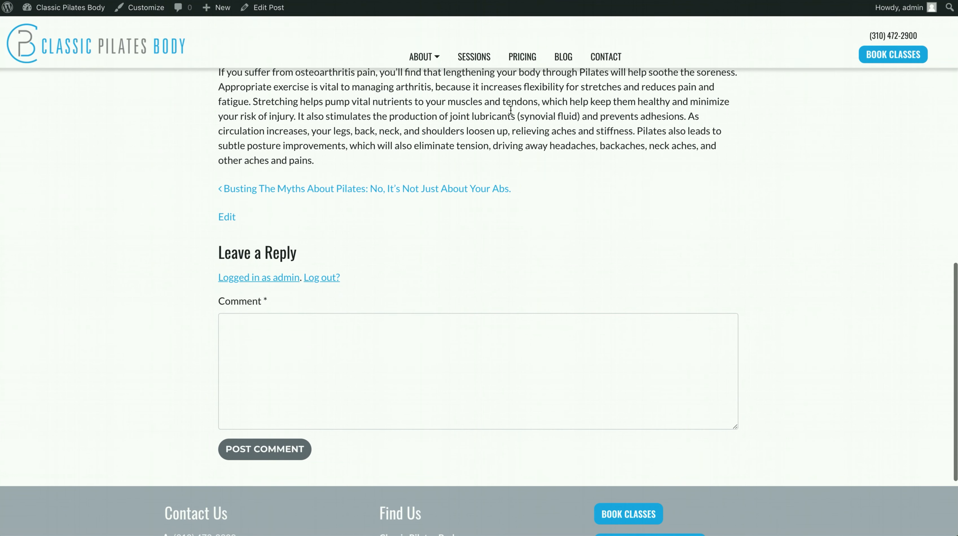
scroll(538, 177, "up", 15)
scroll(538, 177, "down", 1)
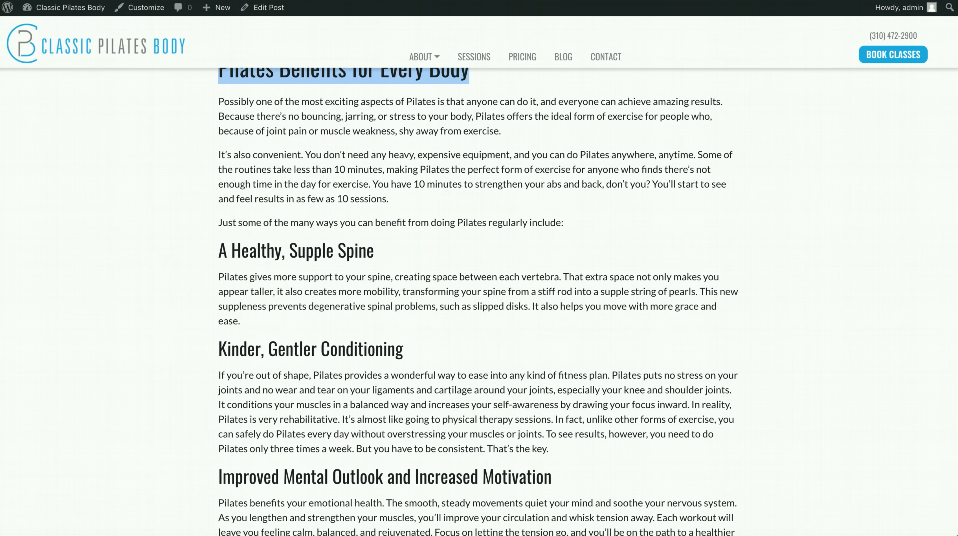
key("ctrl+shift+Tab")
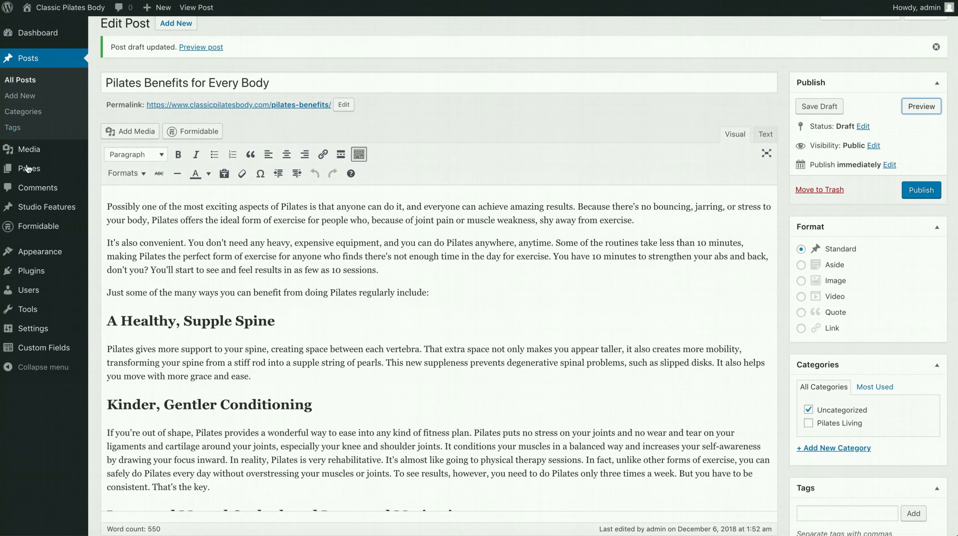
Step: Add an empty line above the post's first paragraph and choose croup-equipment-classes1.jpg from the media library for it
left_click(118, 193)
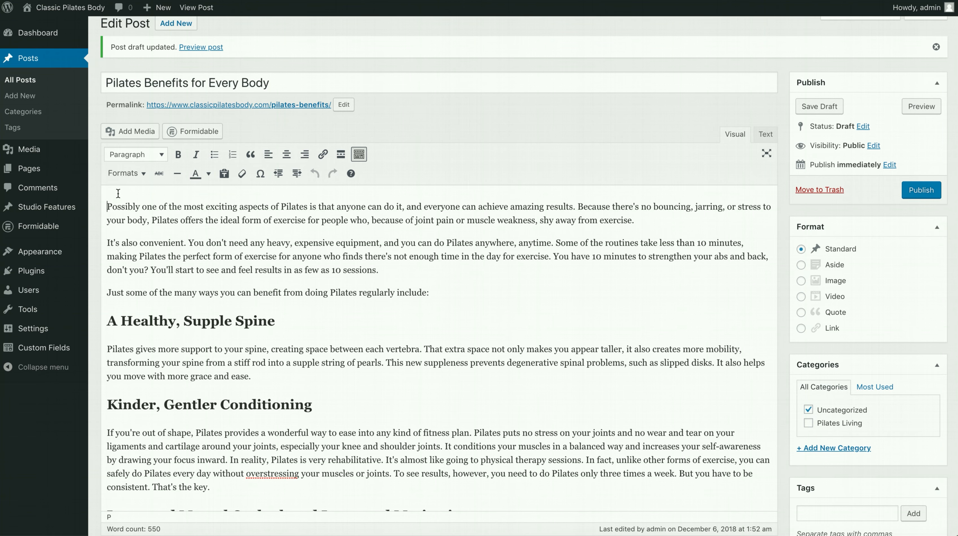
key("Return")
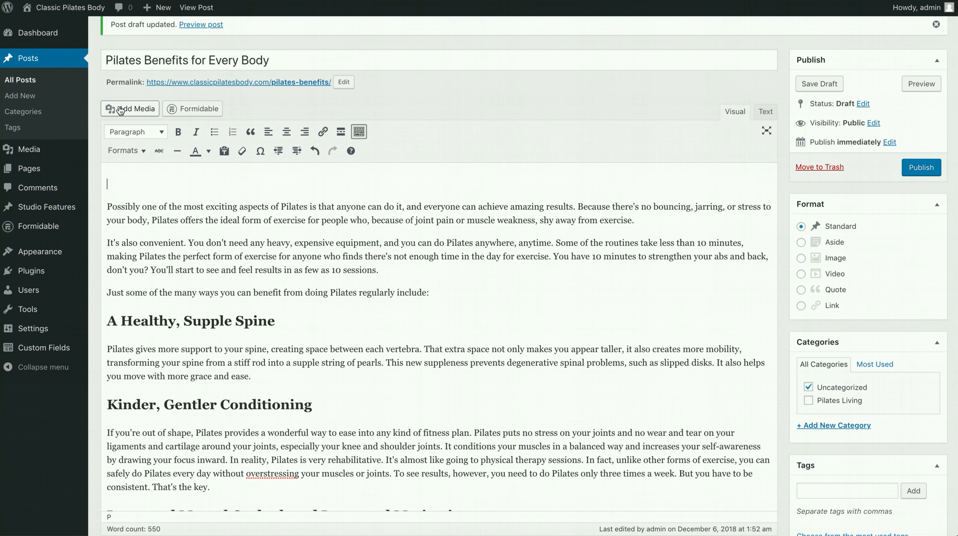
left_click(138, 112)
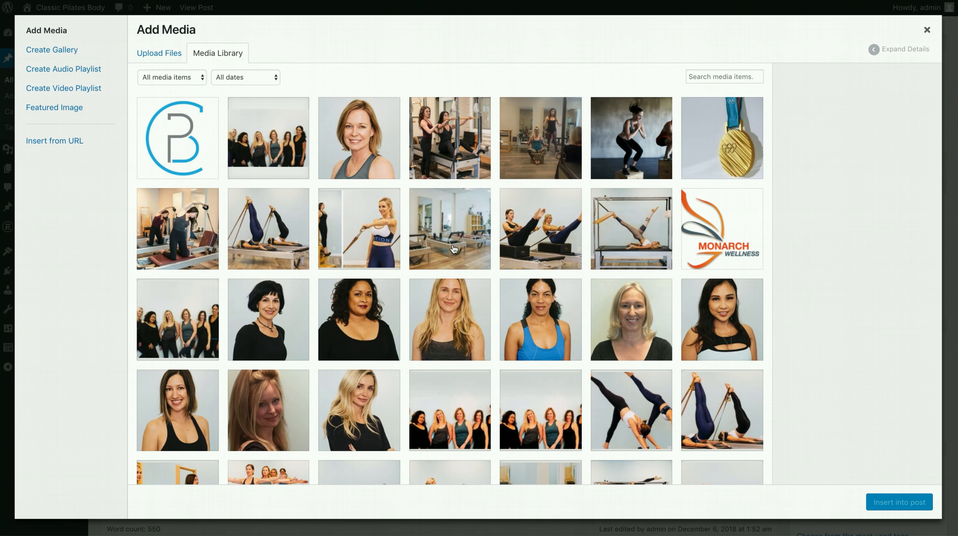
scroll(366, 239, "down", 1)
scroll(367, 239, "down", 6)
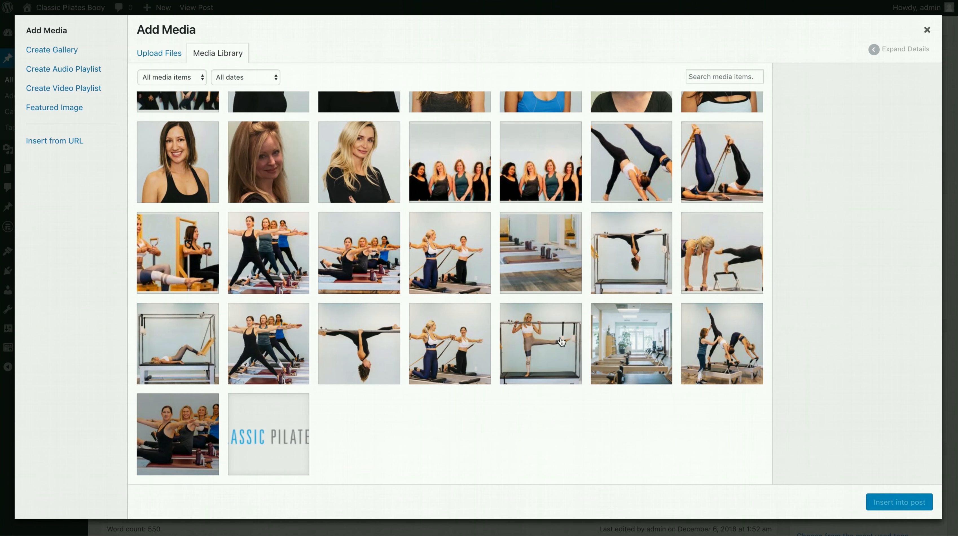
left_click(374, 265)
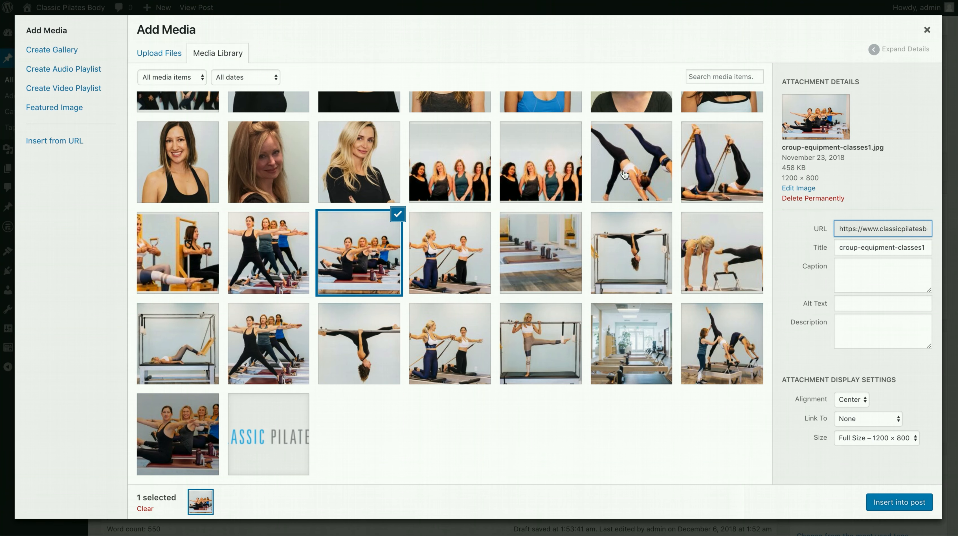
left_click(167, 56)
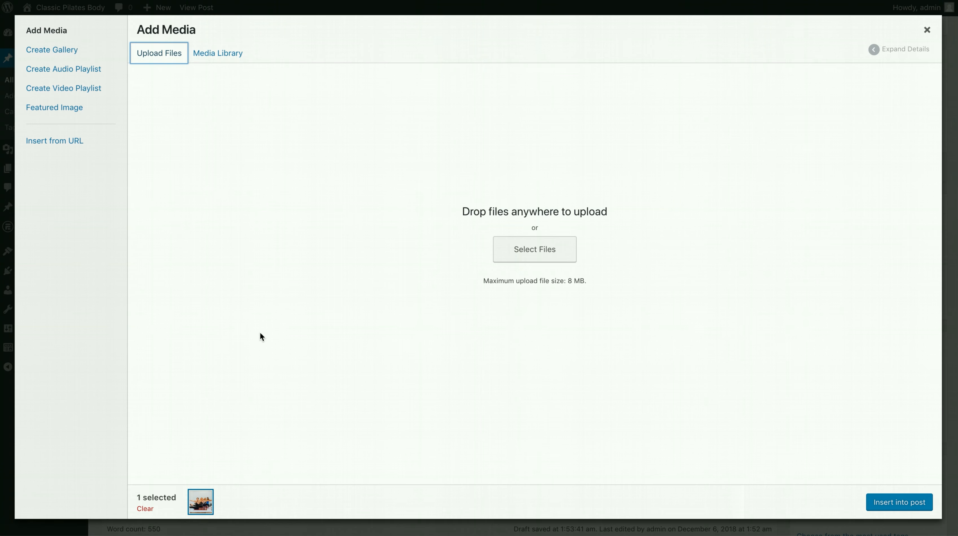
left_click(214, 55)
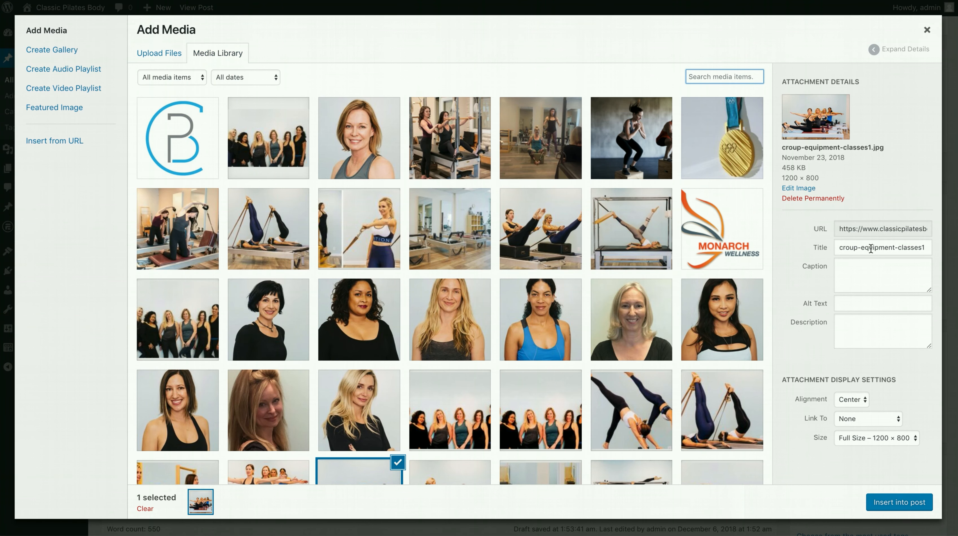
Step: Clear the title of the selected image
left_click_drag(838, 247, 947, 251)
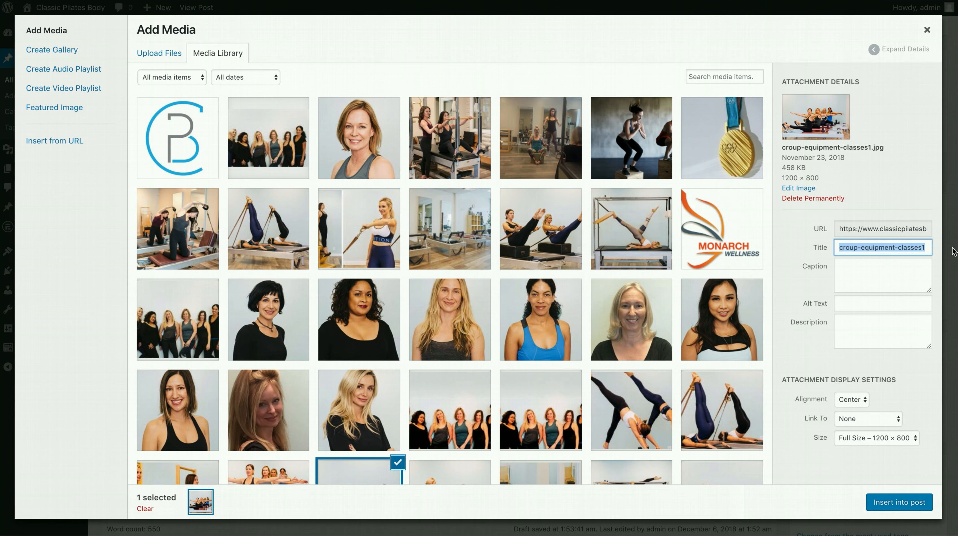
key("BackSpace")
left_click(891, 271)
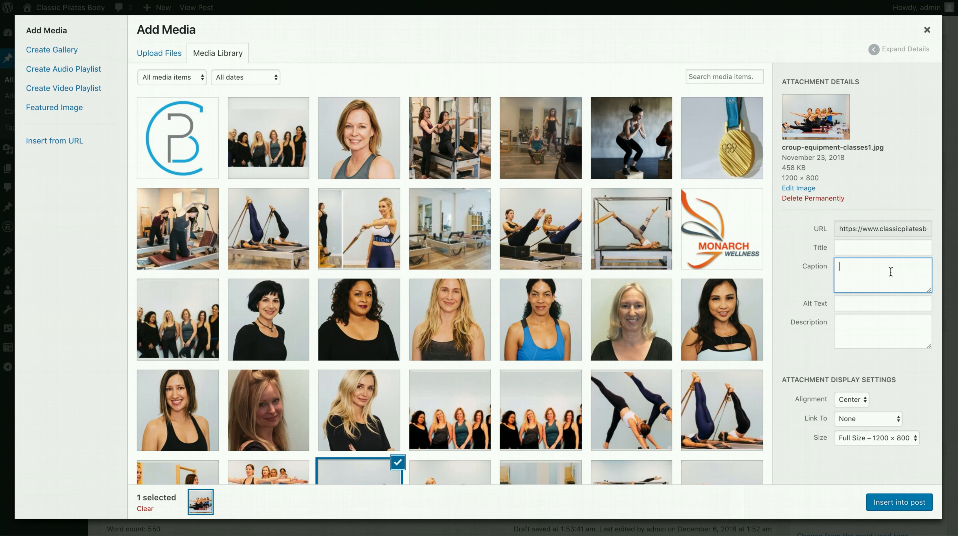
Step: Set the image's alt text to "Healthy w omen exercising during a group Reformer class"
left_click(866, 304)
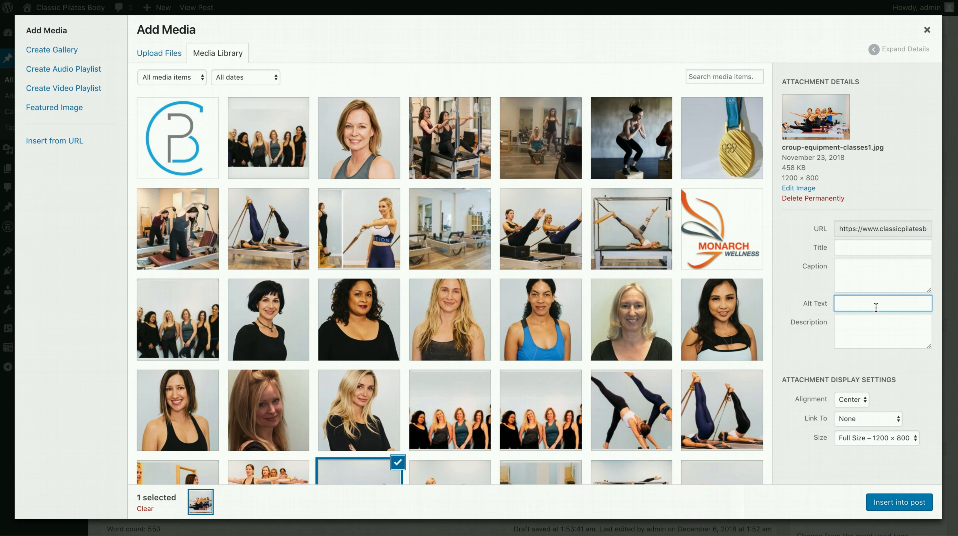
type("Women ")
type("exercising")
type(" during a gro")
type("up")
type(" Reformer c")
type("lass")
left_click(806, 305)
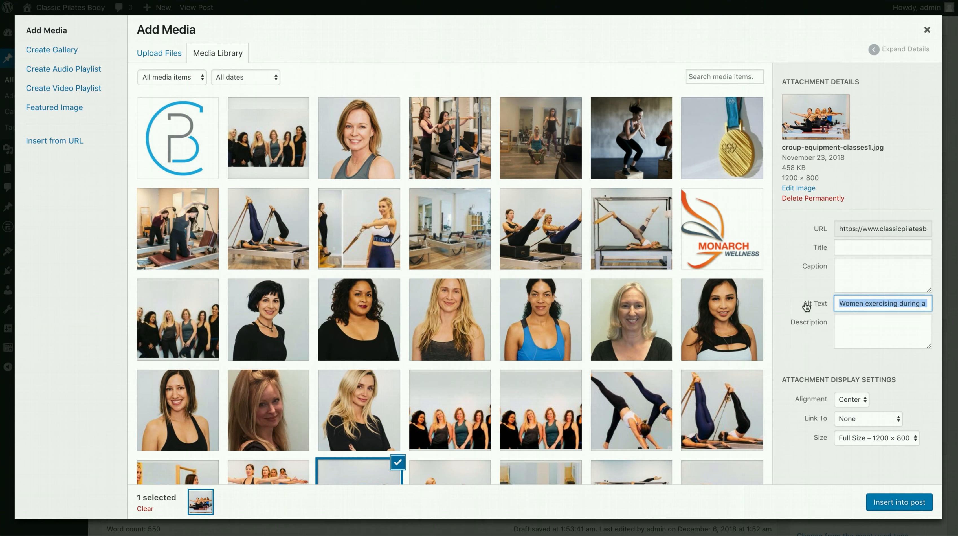
left_click(839, 303)
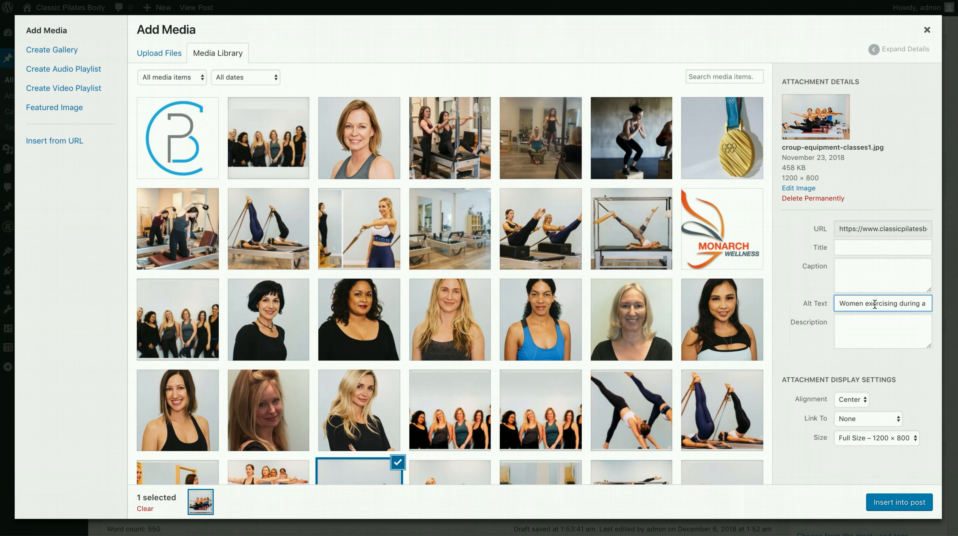
type("Healthy w")
Step: Check the image's alignment choices, try a custom URL as its link target, and set the link back to None
left_click(855, 400)
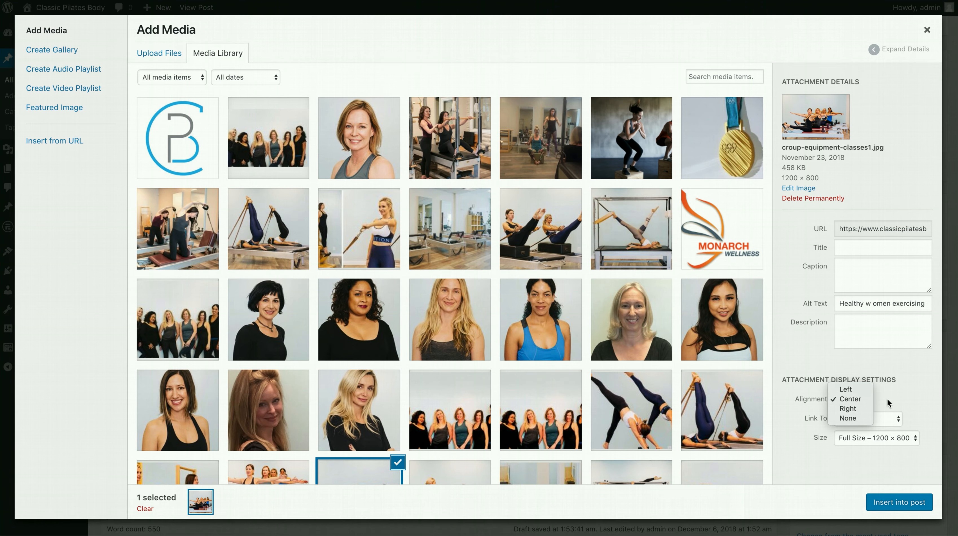
left_click(898, 396)
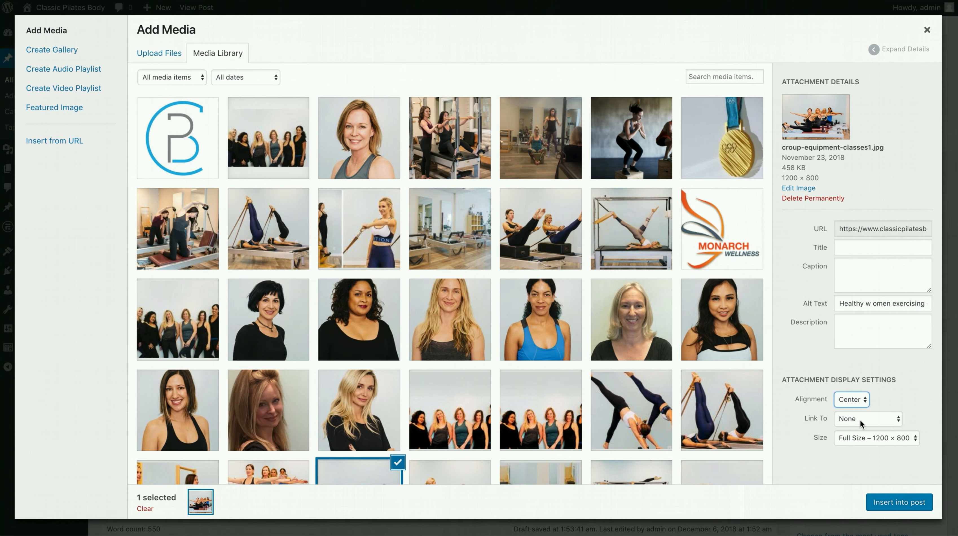
left_click(851, 418)
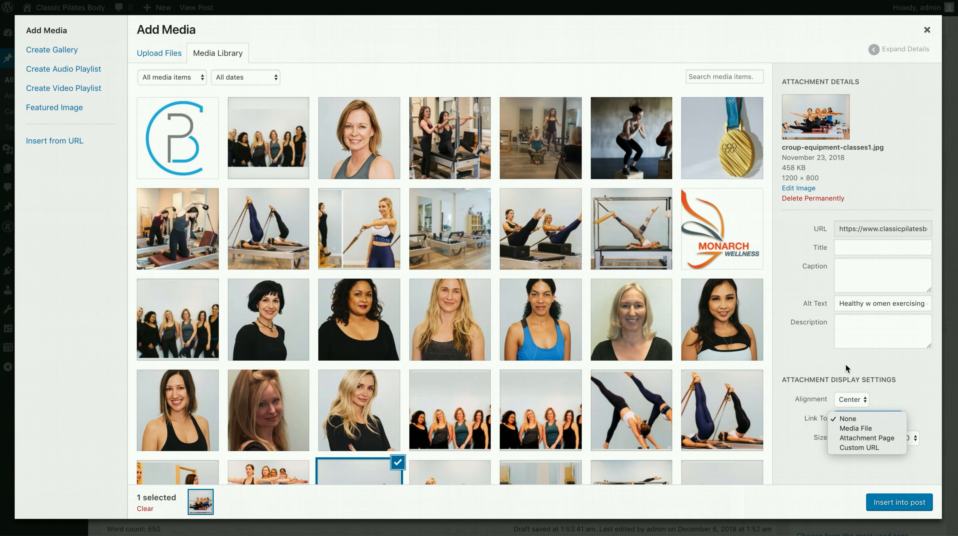
left_click(873, 448)
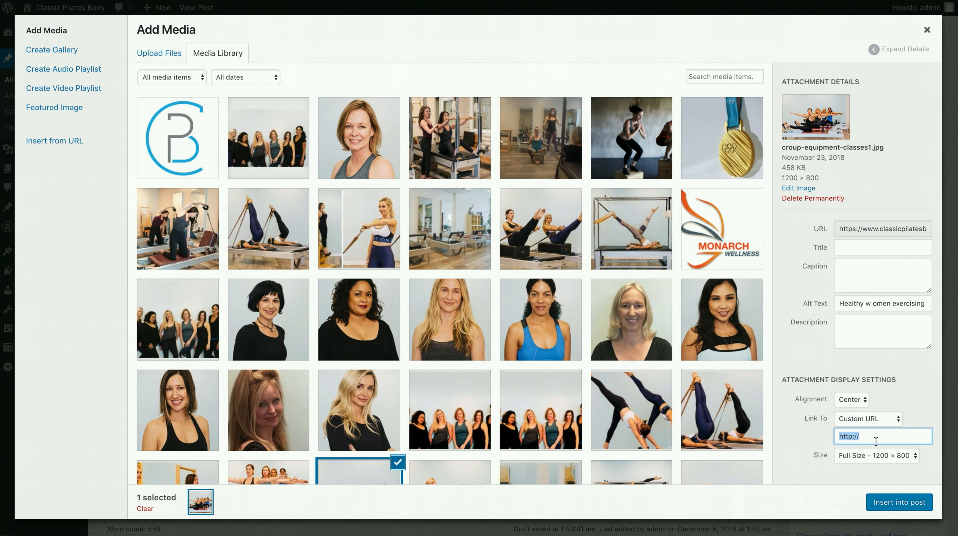
left_click(892, 425)
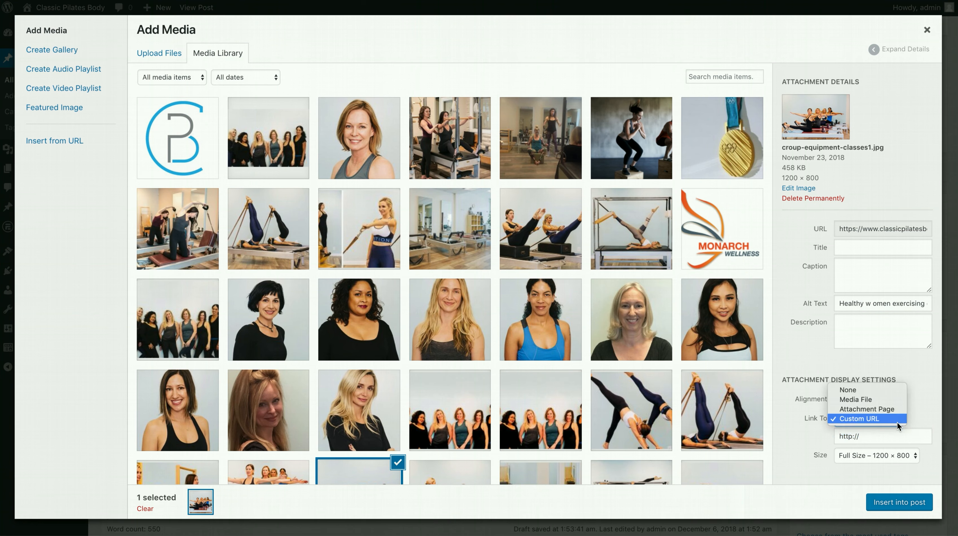
left_click(868, 392)
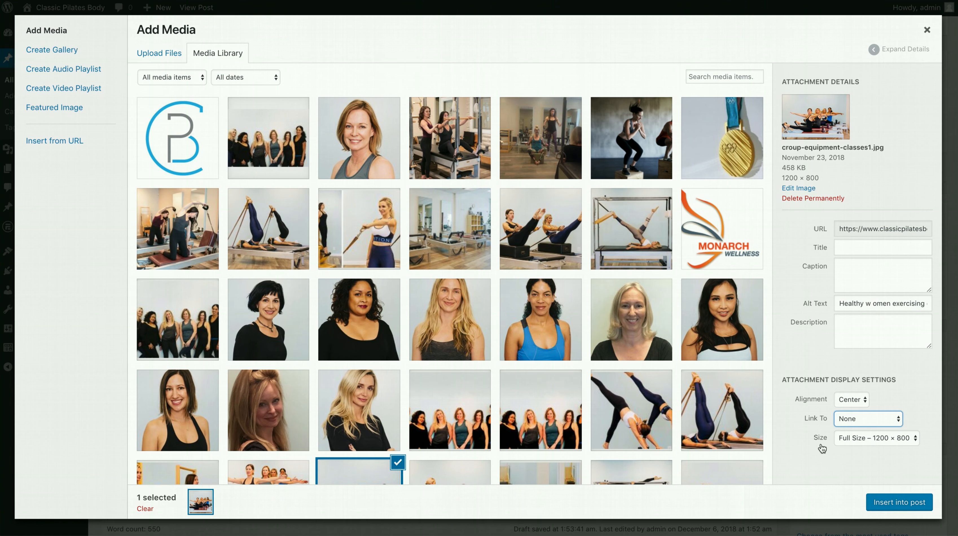
Step: Insert the image into the post at Full Size – 1200 × 800
left_click(870, 439)
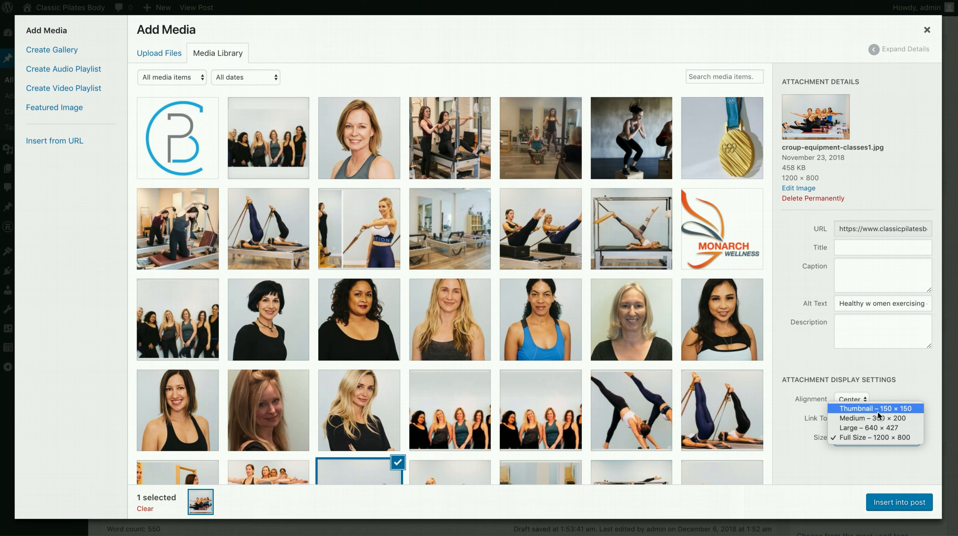
left_click(888, 439)
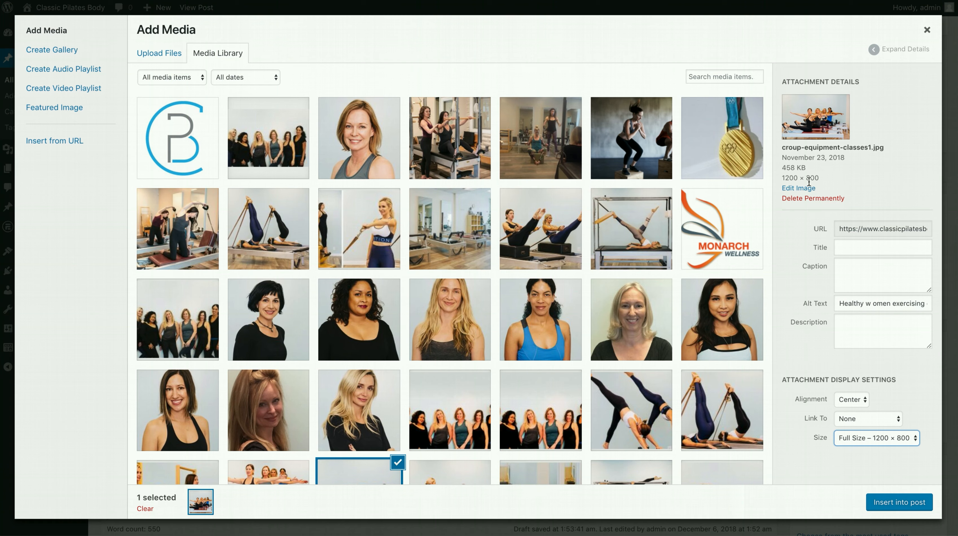
left_click(888, 501)
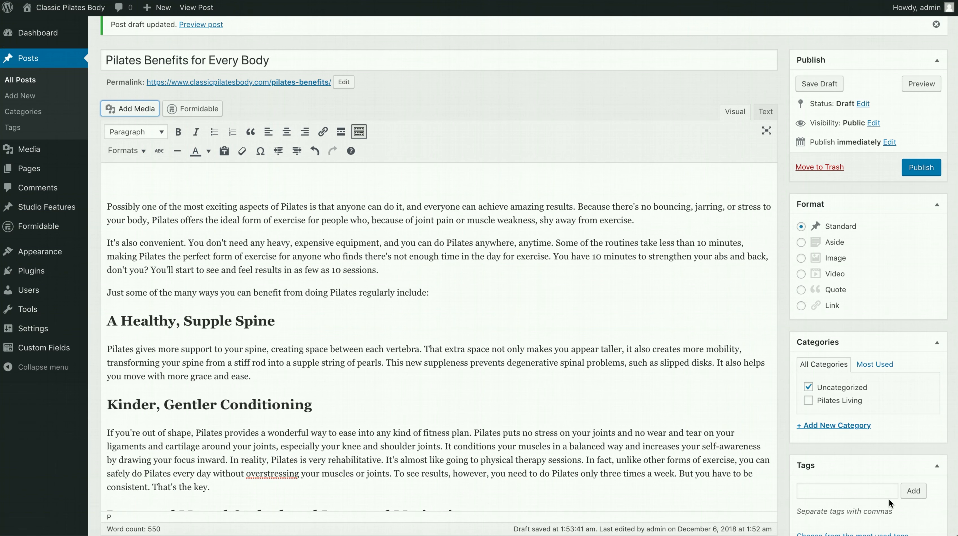
Step: Examine the inserted image above the article in the editor and in the draft preview, and return to the post editor
scroll(533, 354, "down", 3)
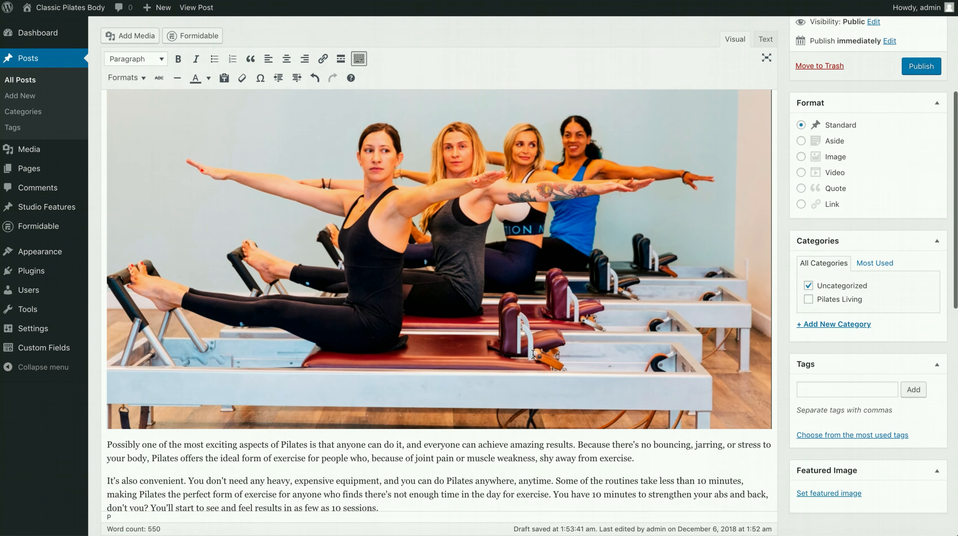
scroll(532, 354, "down", 4)
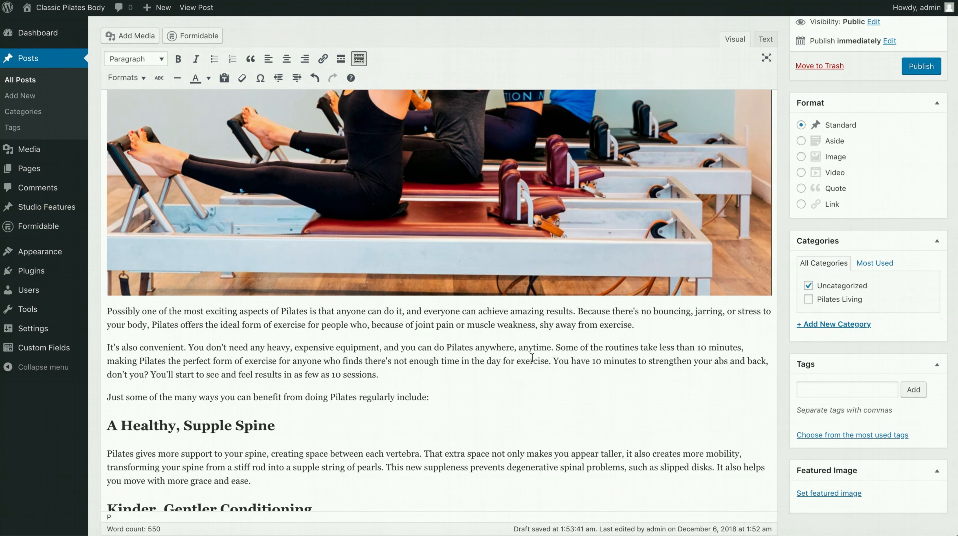
scroll(532, 357, "up", 7)
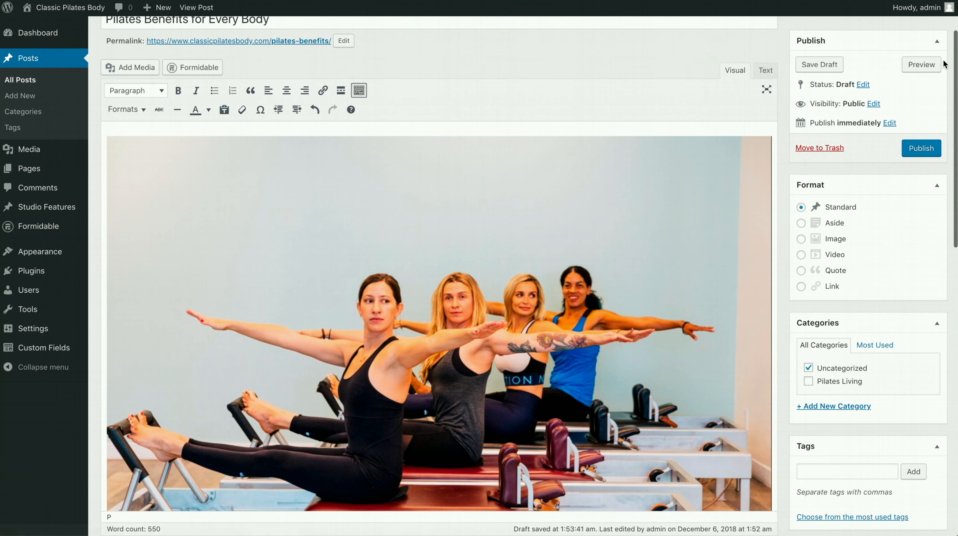
left_click(933, 64)
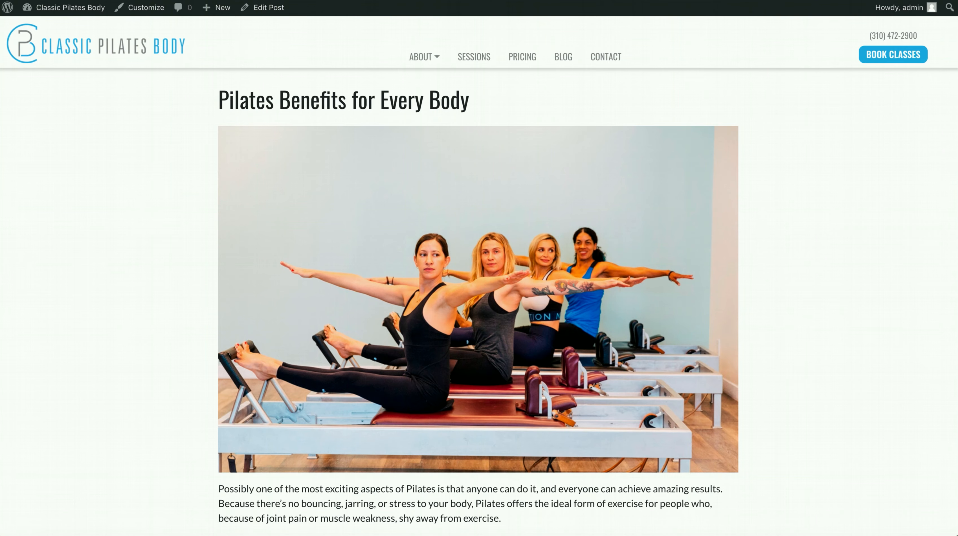
left_click(369, 1)
scroll(602, 233, "down", 2)
scroll(602, 233, "up", 4)
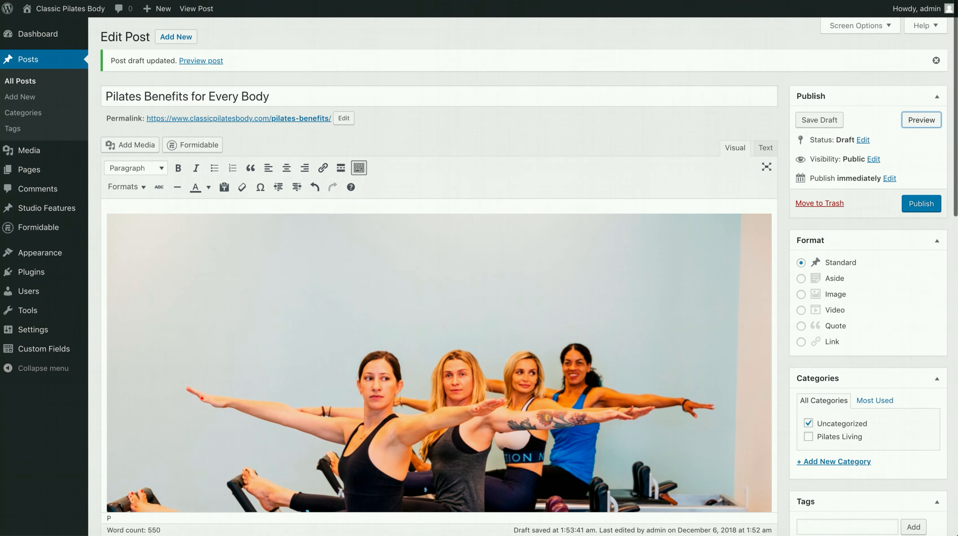
left_click(527, 1)
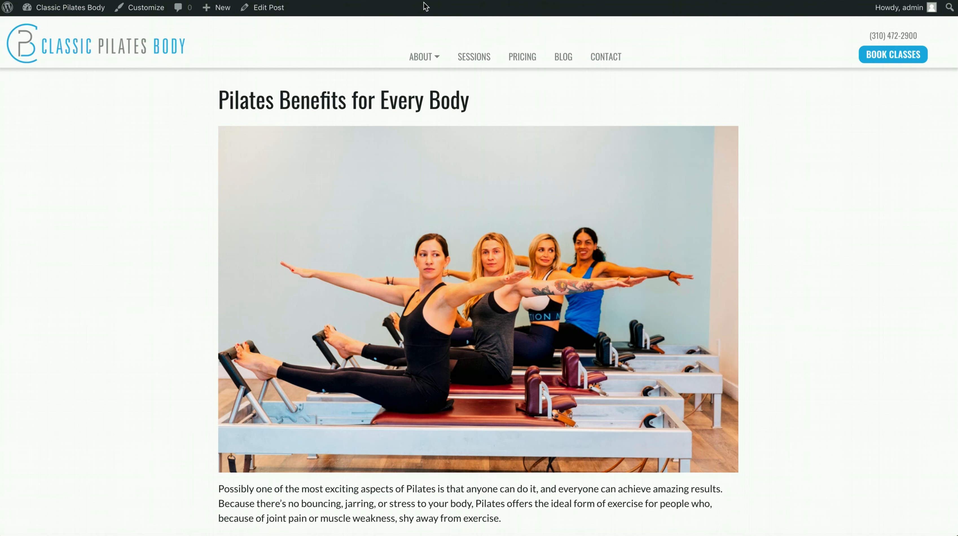
left_click(360, 1)
Step: Open the inserted image's original for editing, try a 1200 × 654 crop selection that trims its upper part, and cancel the edit
scroll(598, 219, "down", 4)
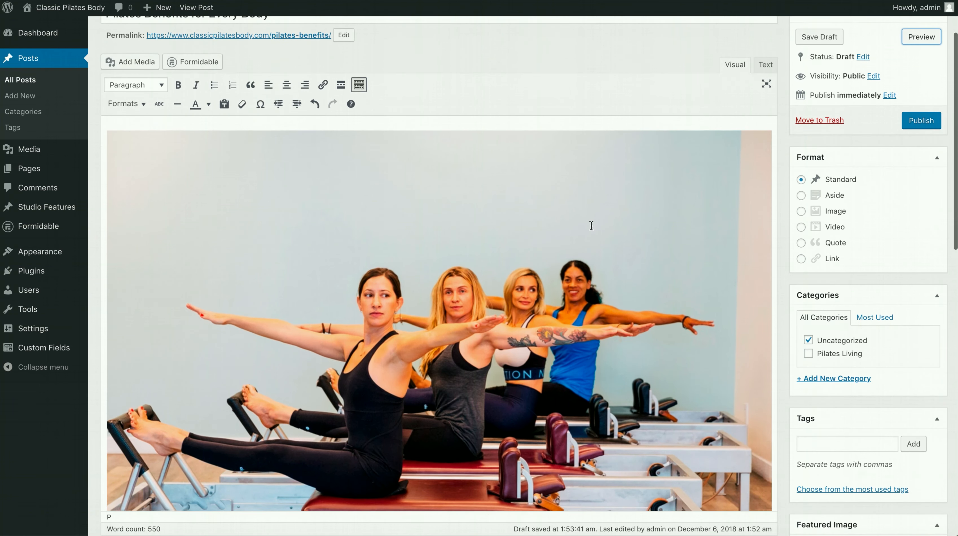
left_click(530, 209)
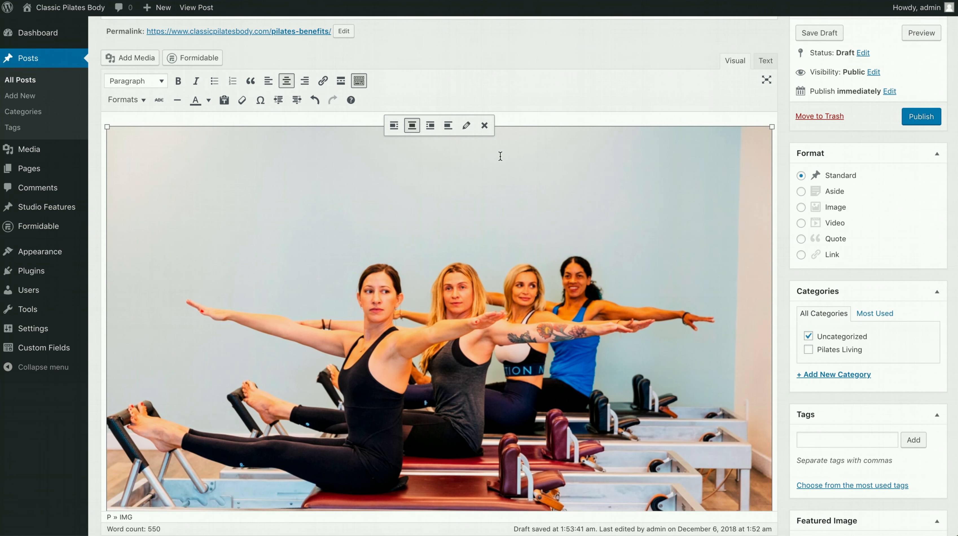
left_click(466, 128)
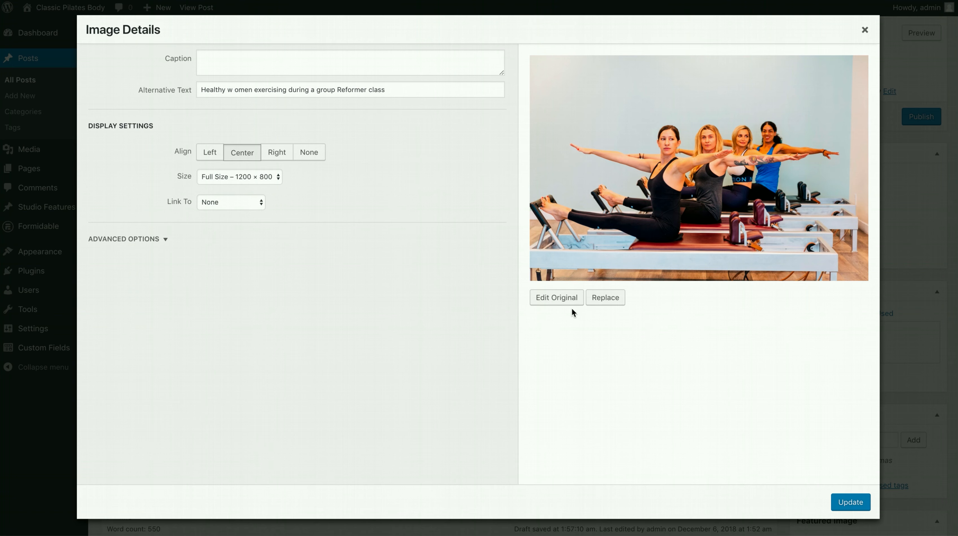
left_click(556, 298)
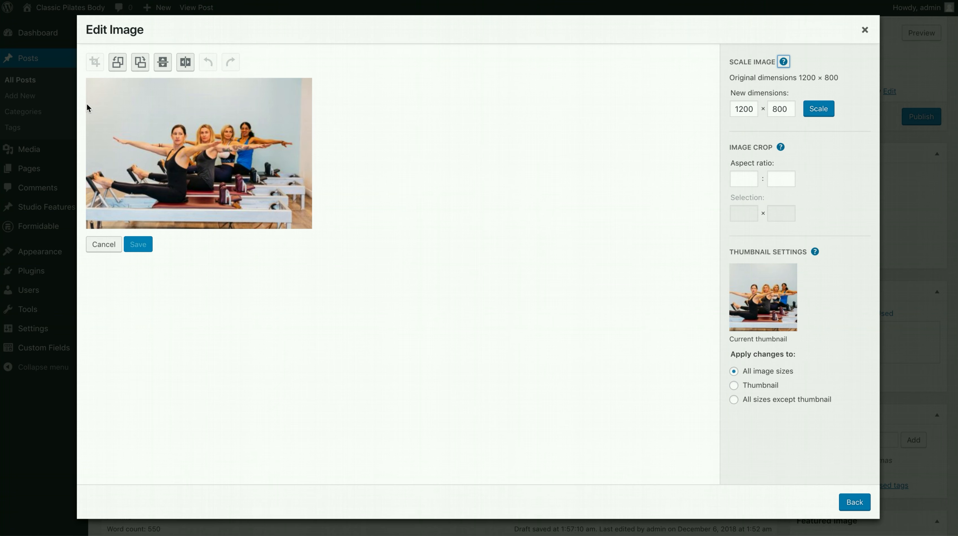
left_click_drag(86, 107, 338, 236)
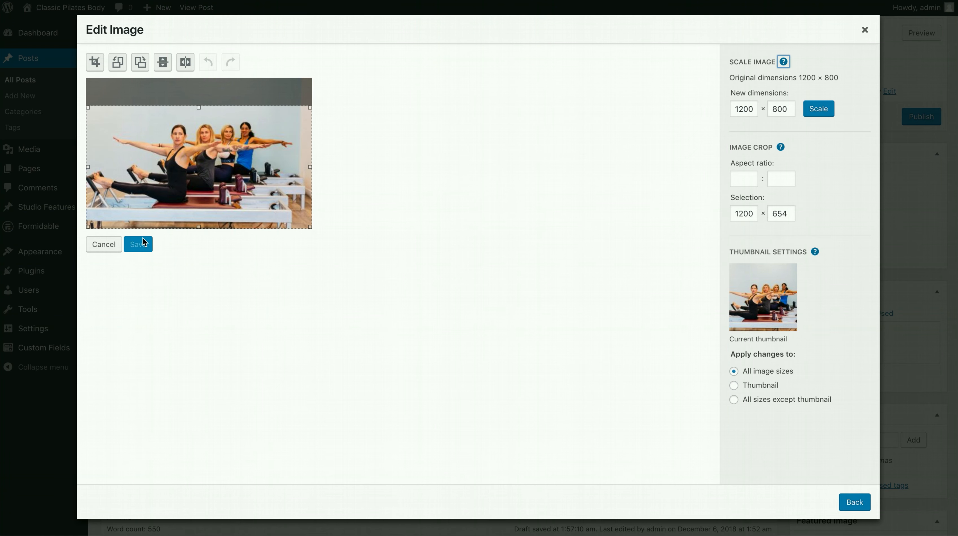
left_click(103, 245)
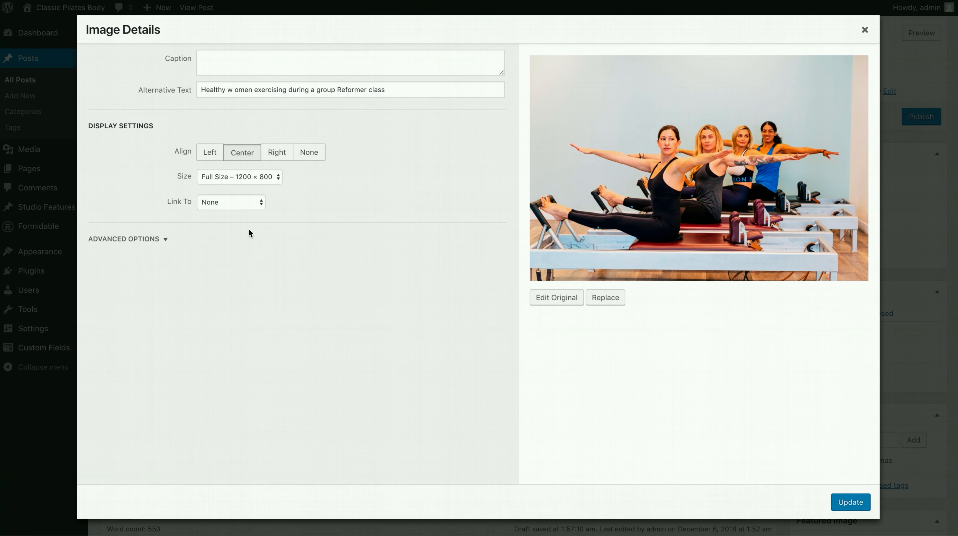
Step: Check the scale dimensions in the inserted image's original editor, go back without scaling, and update the image details
left_click(551, 297)
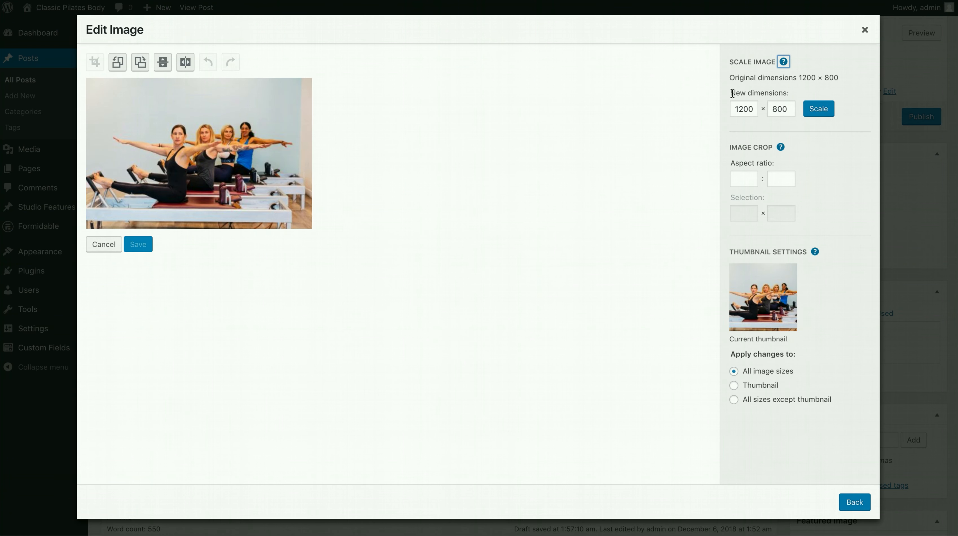
left_click_drag(732, 109, 751, 111)
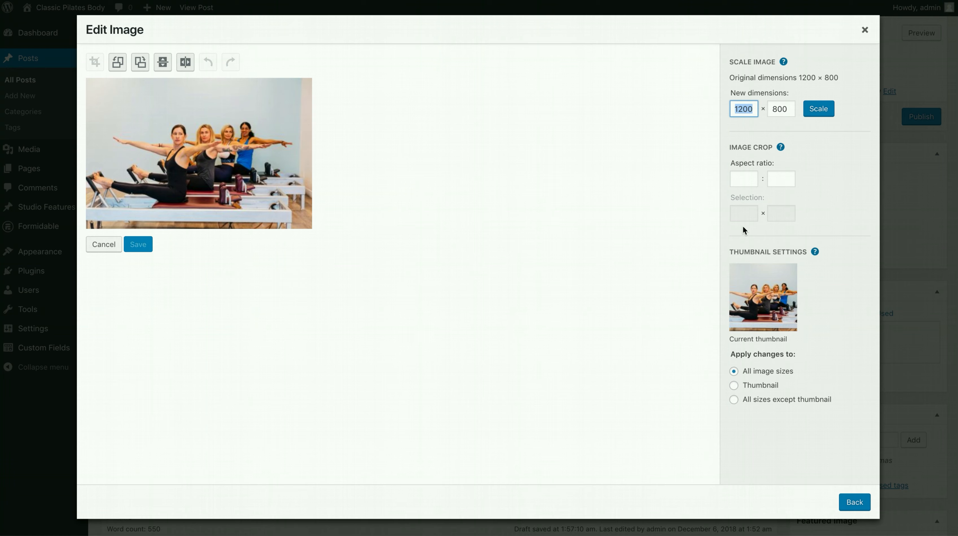
left_click(854, 502)
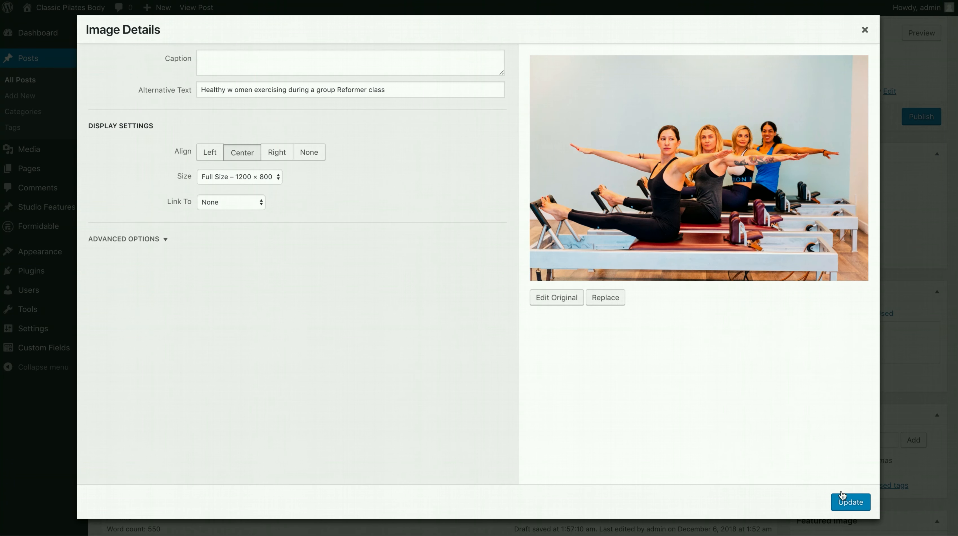
left_click(851, 508)
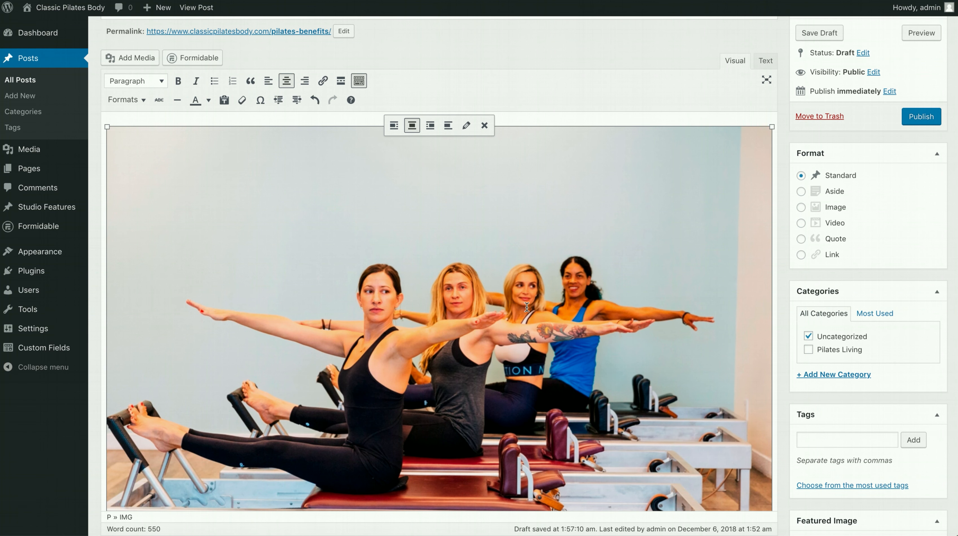
Step: Preview the draft, look through the article from the image down through its headings, and return to the post editor
scroll(526, 309, "down", 3)
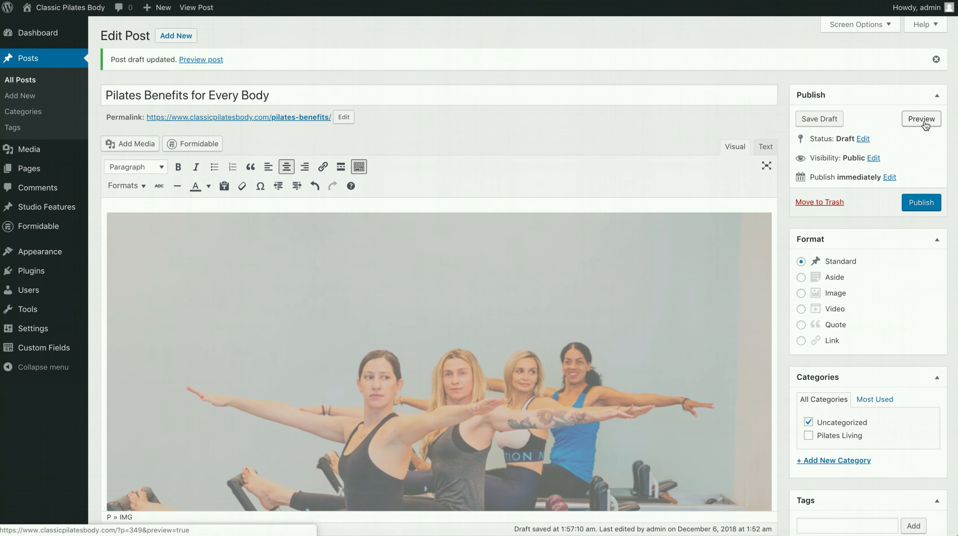
left_click(924, 120)
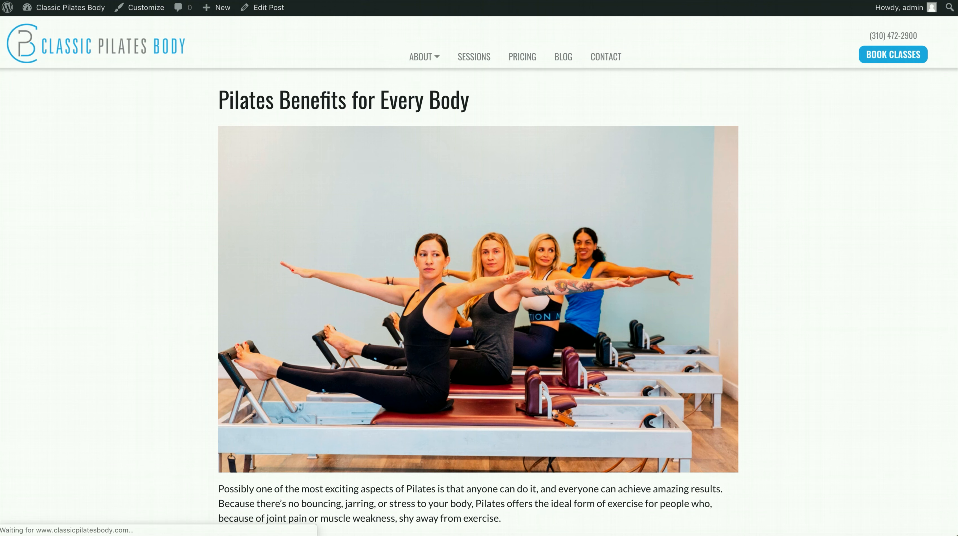
scroll(679, 183, "down", 3)
scroll(673, 179, "down", 15)
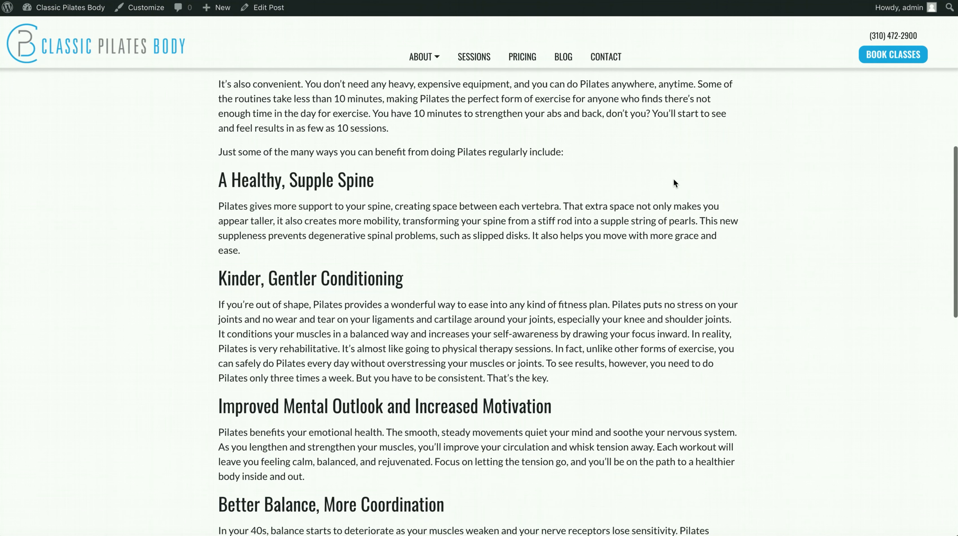
scroll(674, 179, "down", 3)
scroll(672, 178, "up", 20)
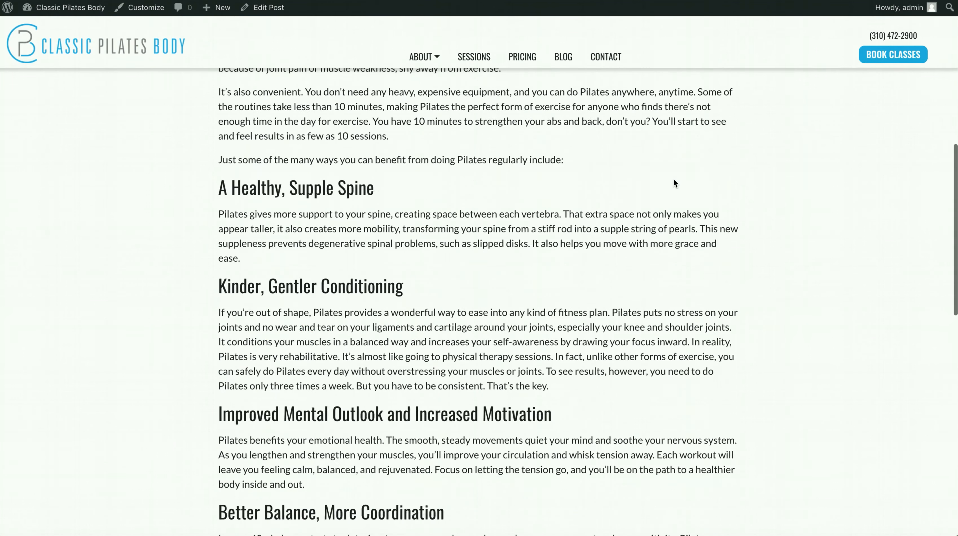
left_click(462, 1)
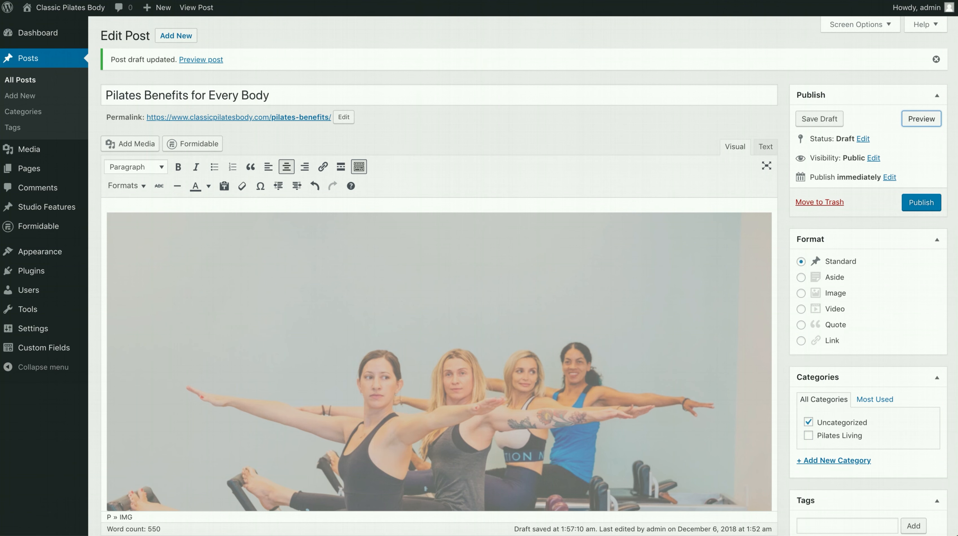
Step: Assign the post to the Pilates Living category and remove it from Uncategorized
scroll(821, 253, "down", 2)
scroll(820, 251, "down", 3)
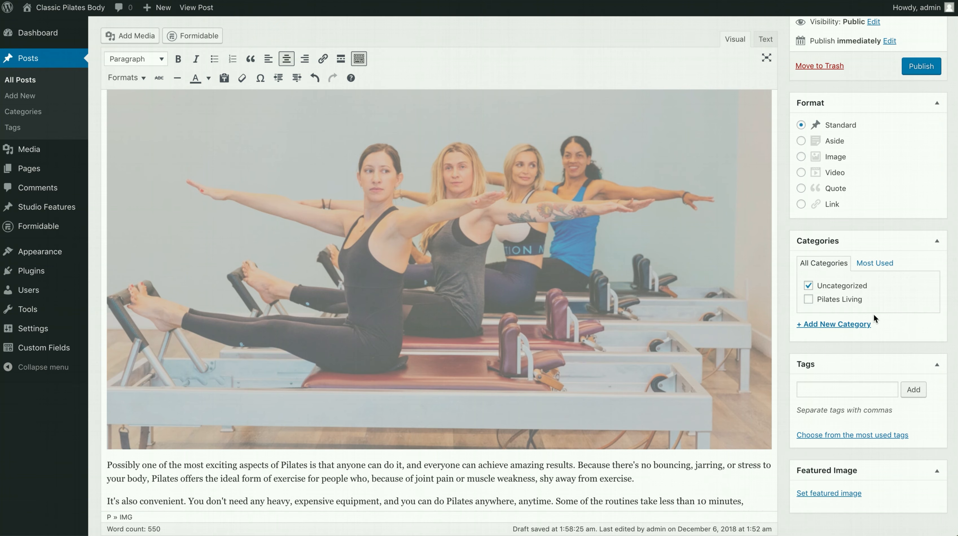
scroll(873, 315, "up", 3)
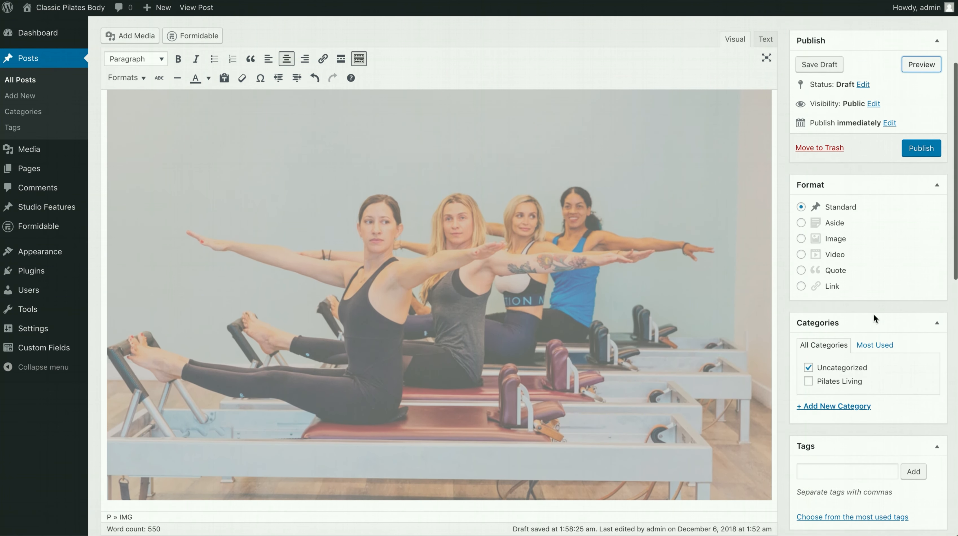
scroll(872, 312, "down", 2)
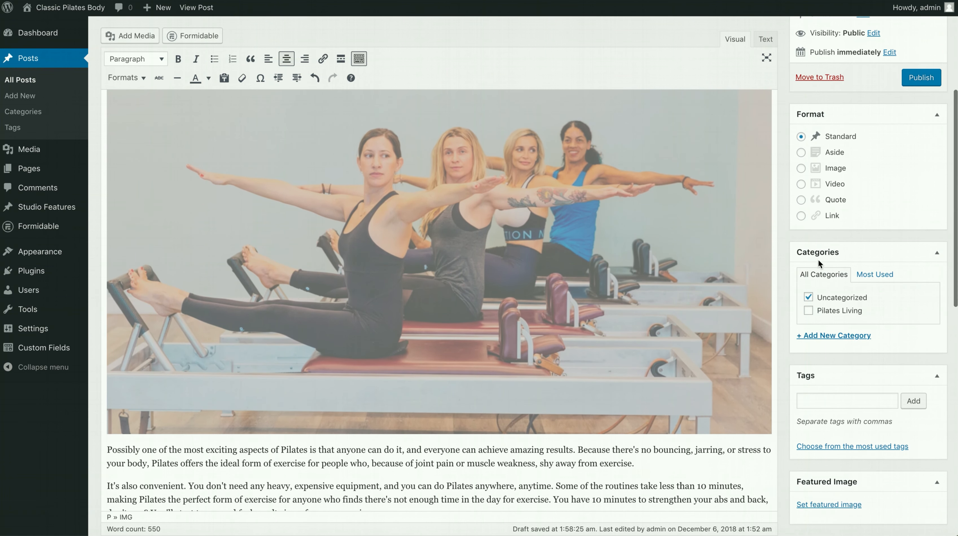
left_click(808, 310)
left_click(808, 296)
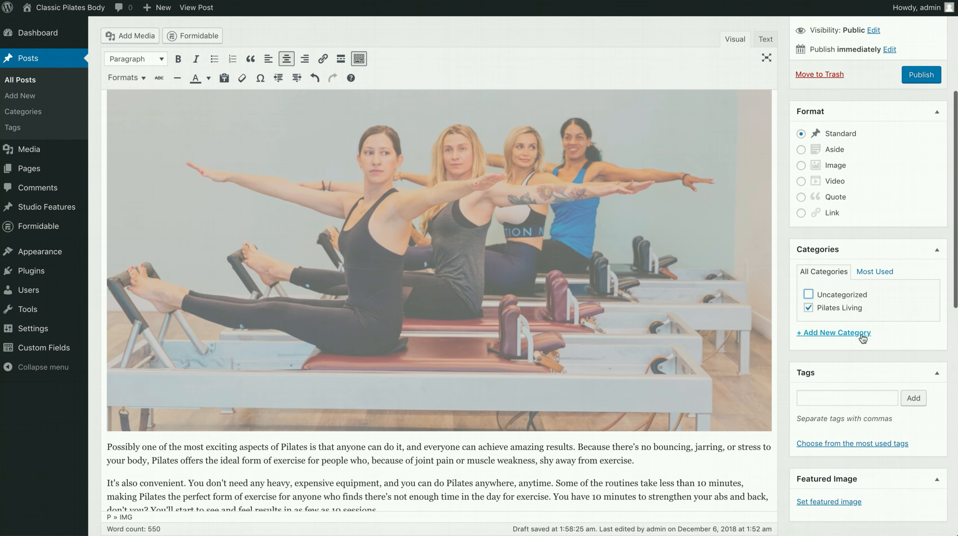
Step: Create a new category named Pilates Workouts for the post, without a parent category
left_click(863, 335)
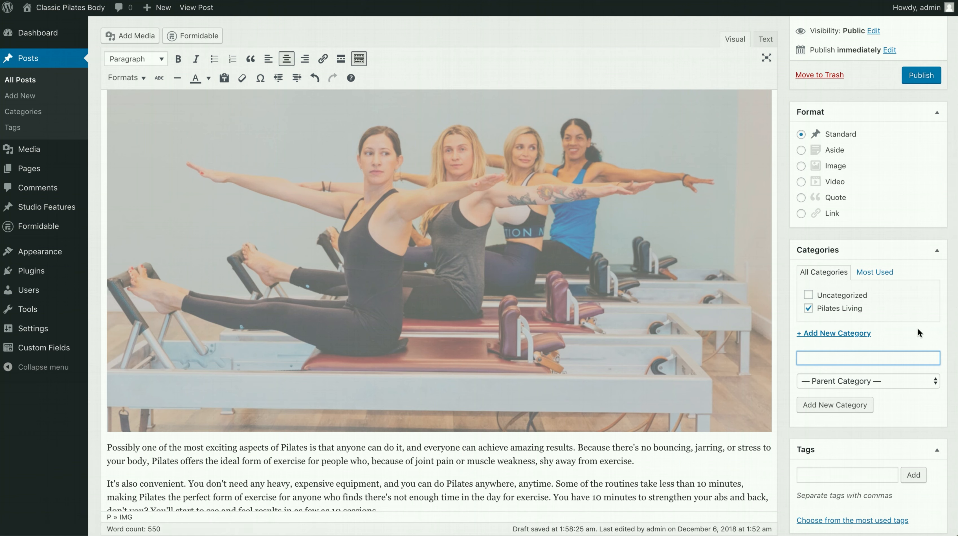
type("Pilates Workouts")
left_click(835, 404)
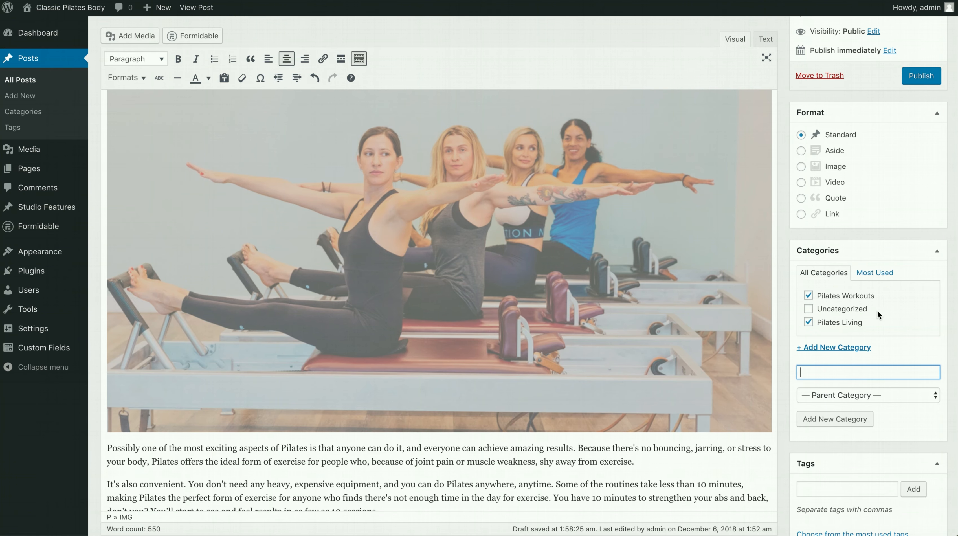
Step: Look over the post's tag options and the site's Blog page
scroll(890, 338, "down", 3)
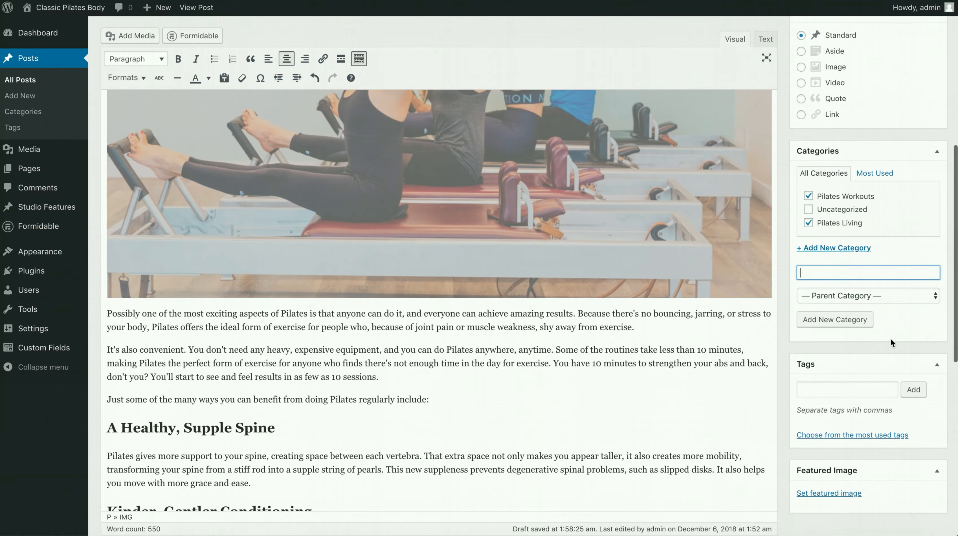
scroll(807, 398, "down", 1)
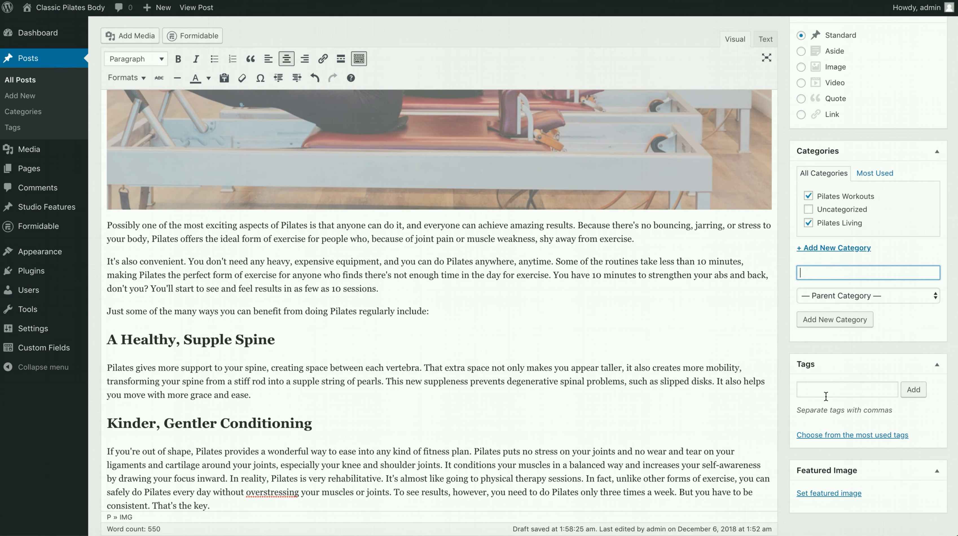
scroll(888, 391, "up", 1)
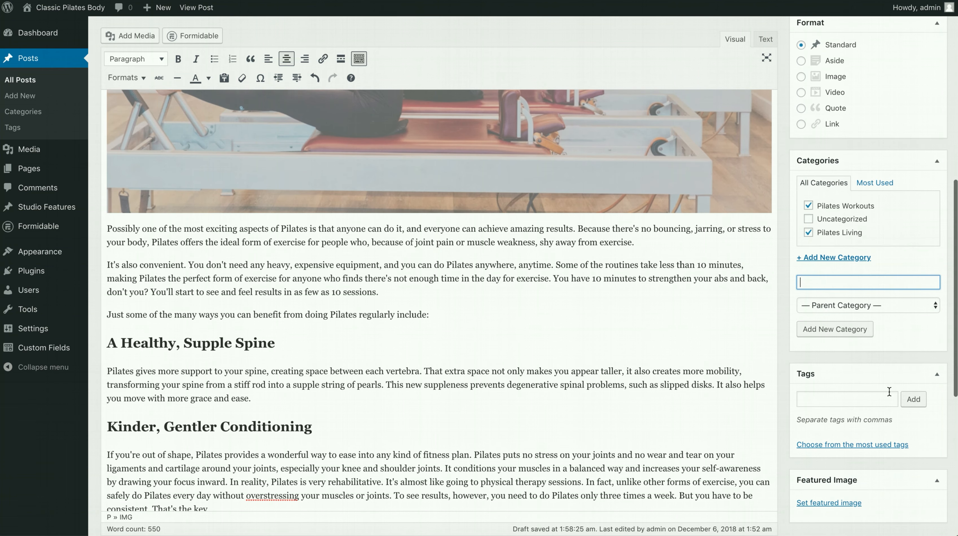
scroll(897, 402, "down", 3)
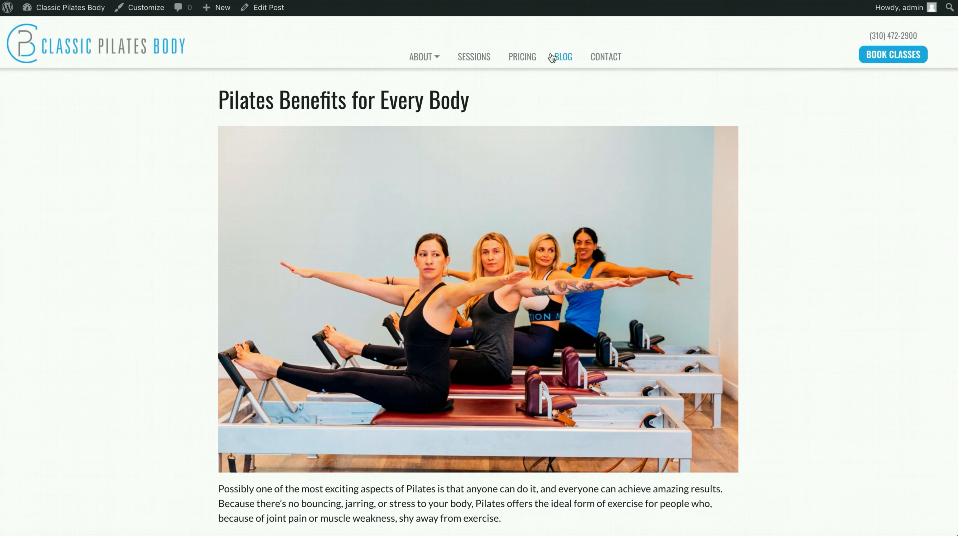
left_click(563, 57)
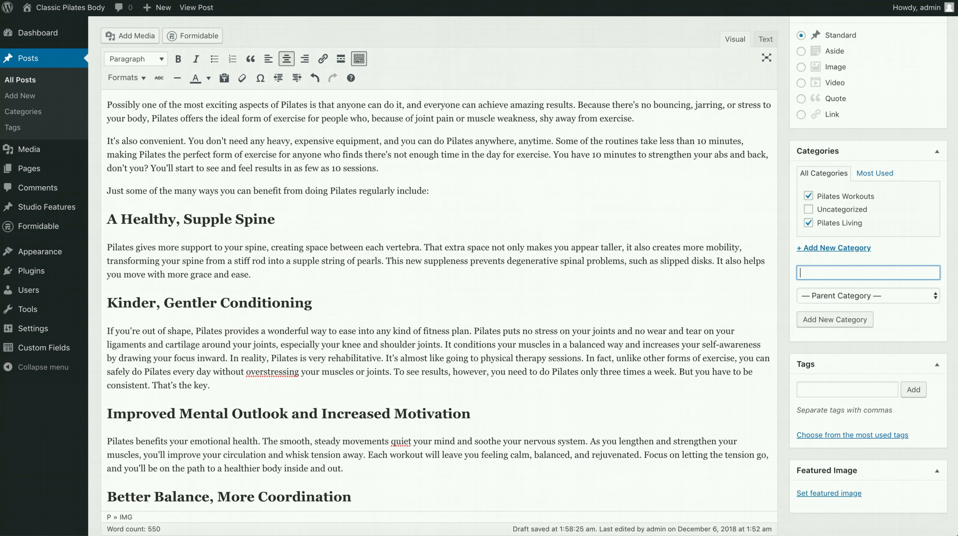
Step: Set the media library photo of the group Reformer class with four women as the post's featured image
scroll(839, 413, "down", 3)
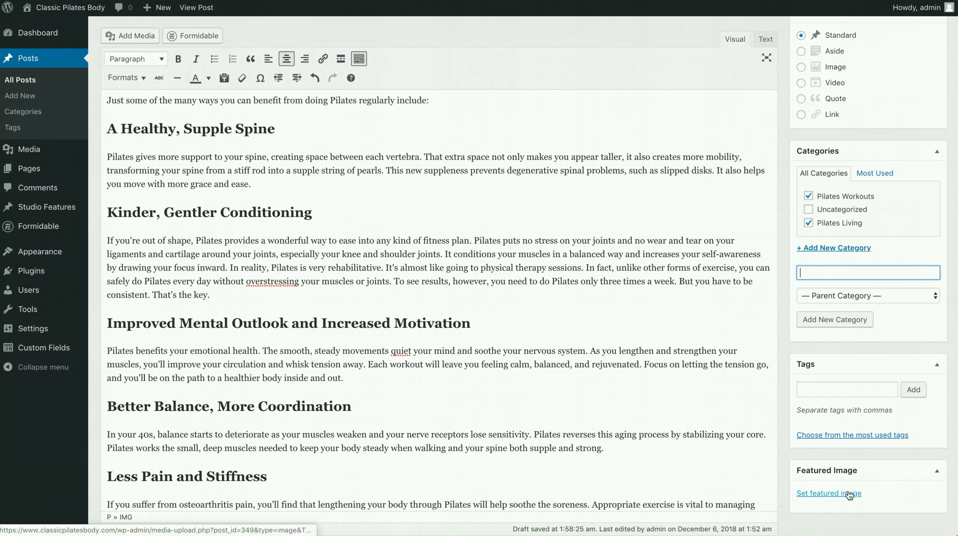
left_click(849, 494)
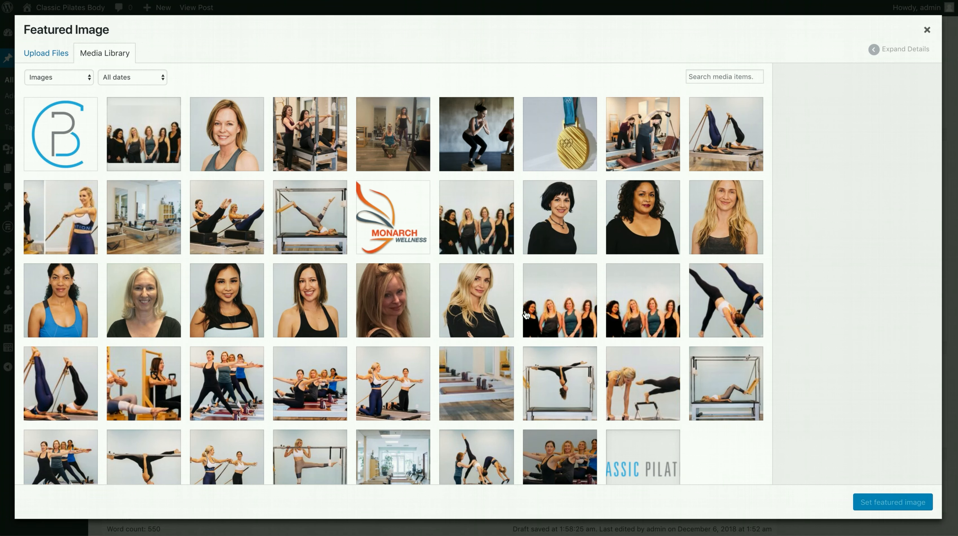
scroll(570, 296, "down", 1)
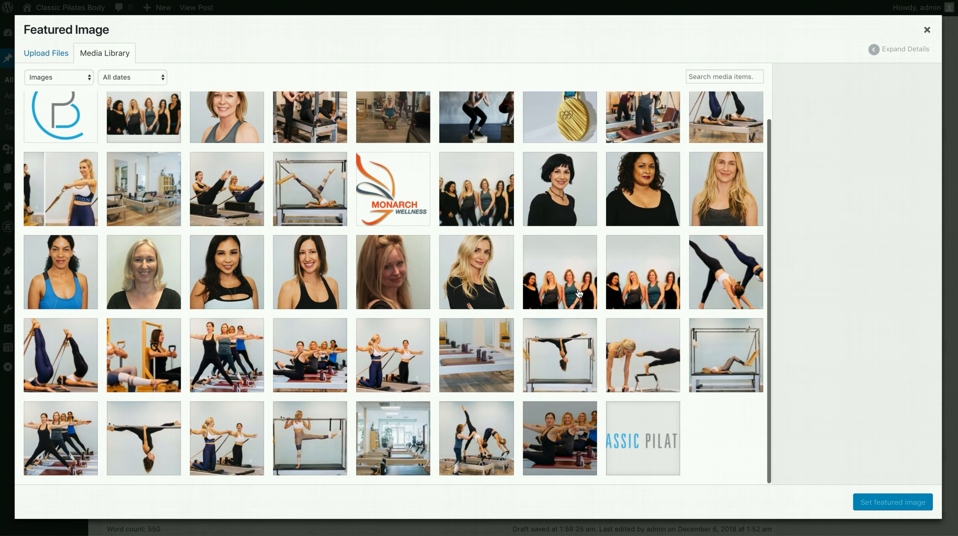
left_click(319, 361)
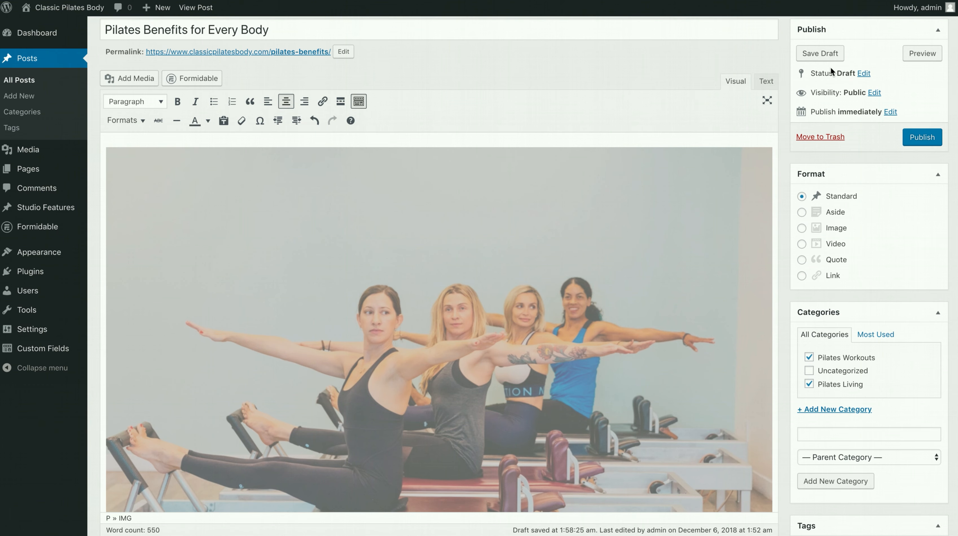
Step: Preview the draft to examine how the featured image displays above the article
left_click(921, 54)
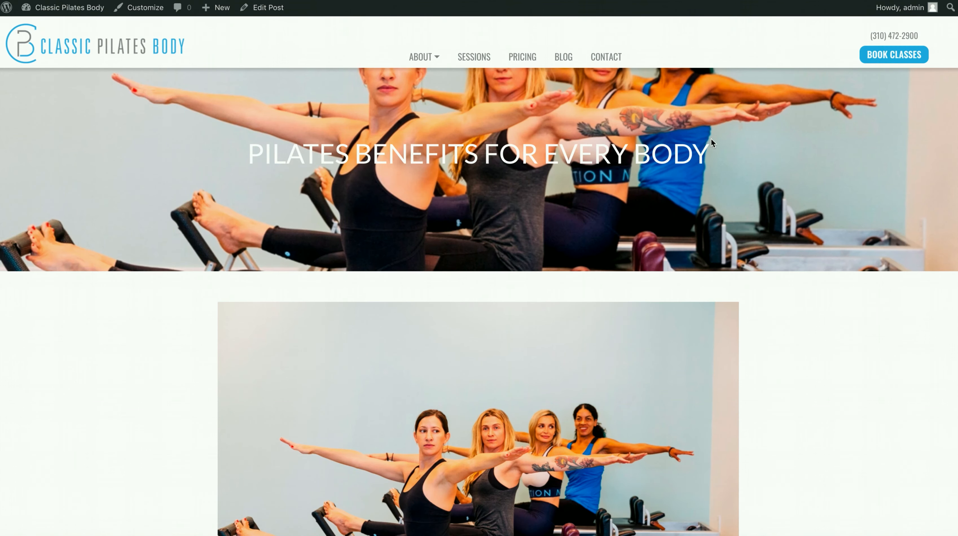
scroll(718, 148, "down", 7)
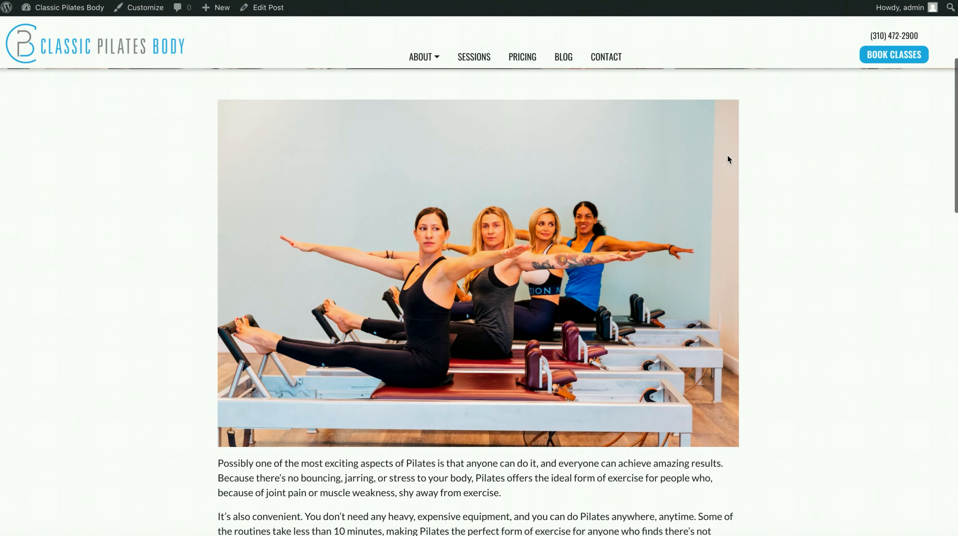
scroll(728, 155, "up", 5)
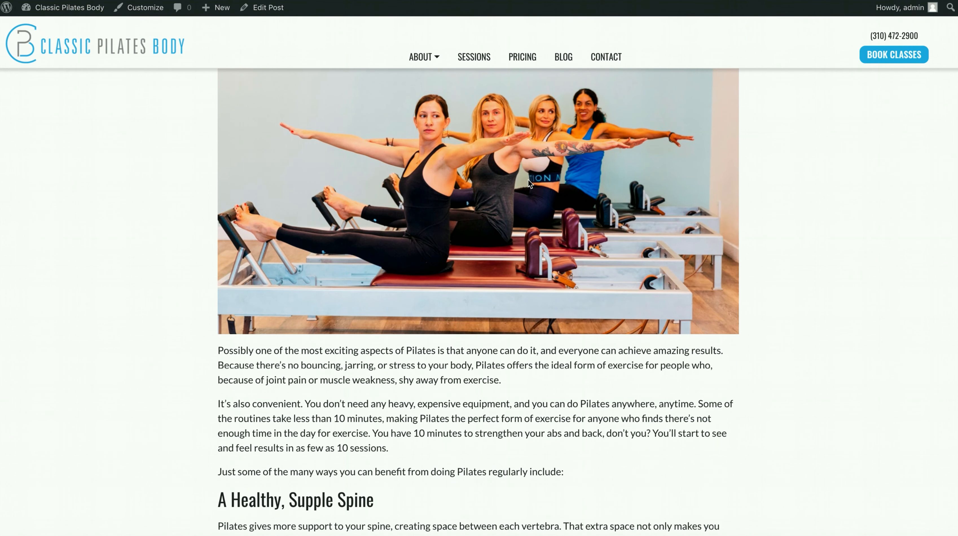
scroll(563, 168, "up", 8)
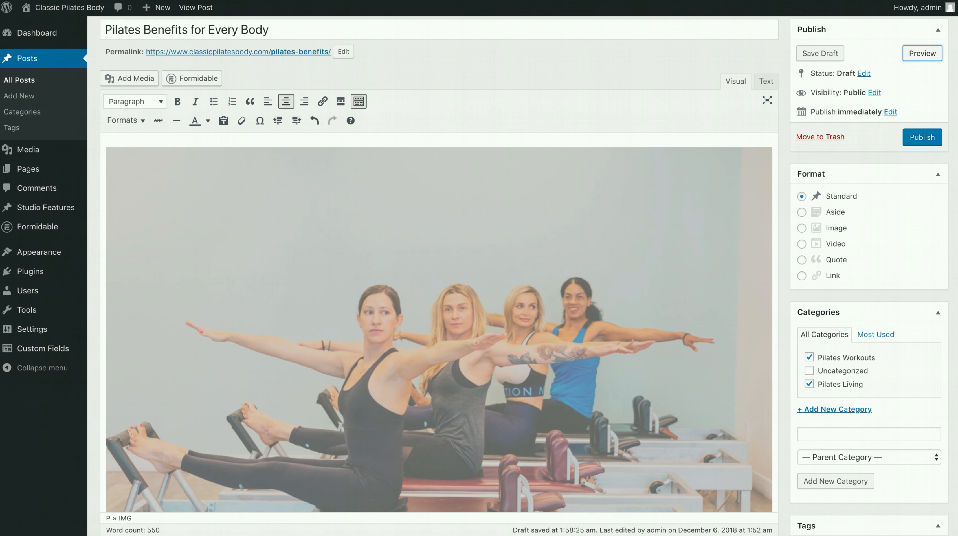
Step: Remove the post's featured image and set pilates-myths.jpg from the media library in its place
scroll(945, 421, "down", 10)
left_click(823, 494)
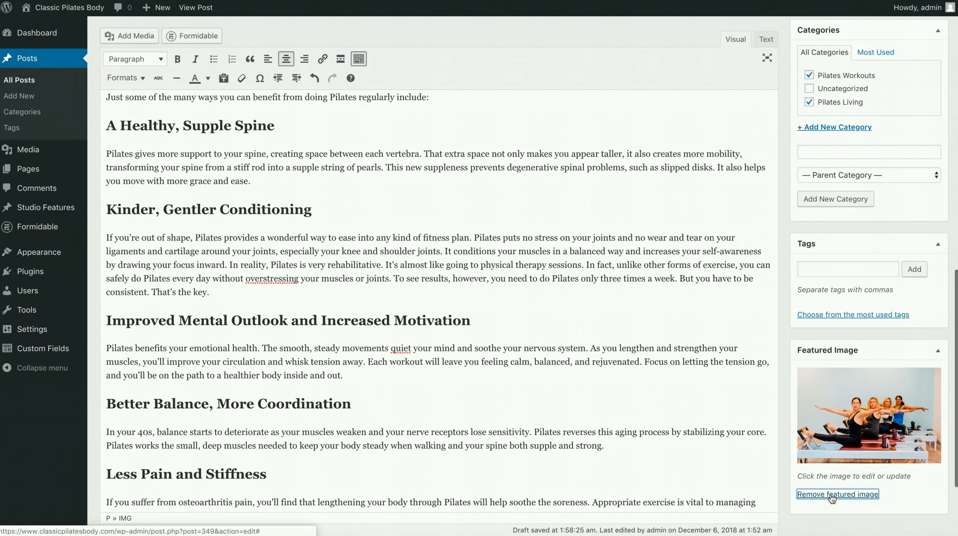
left_click(830, 495)
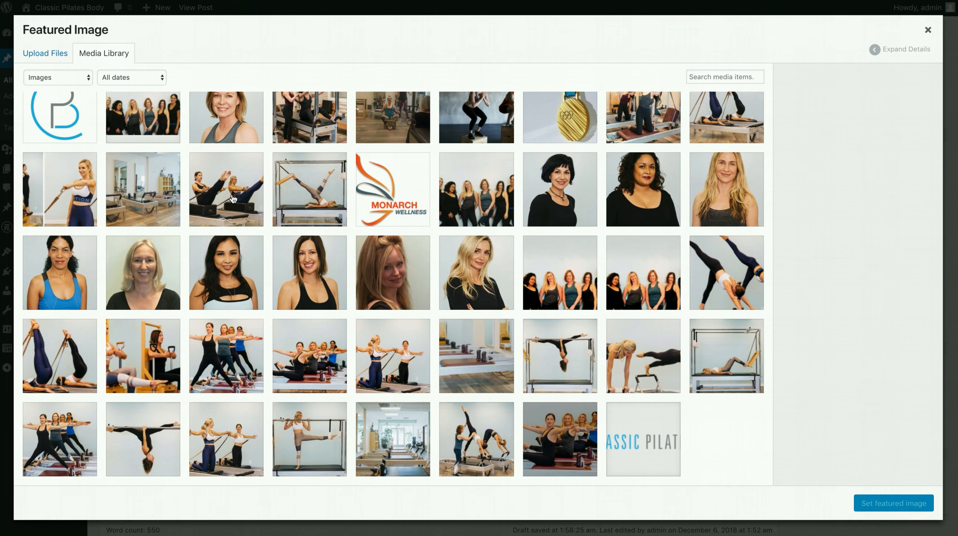
scroll(307, 201, "up", 1)
left_click(316, 129)
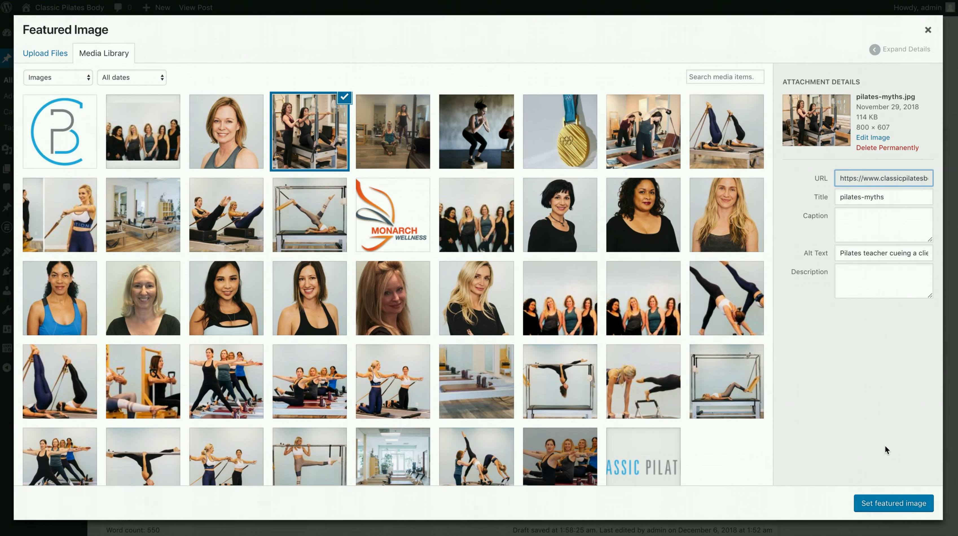
left_click(893, 503)
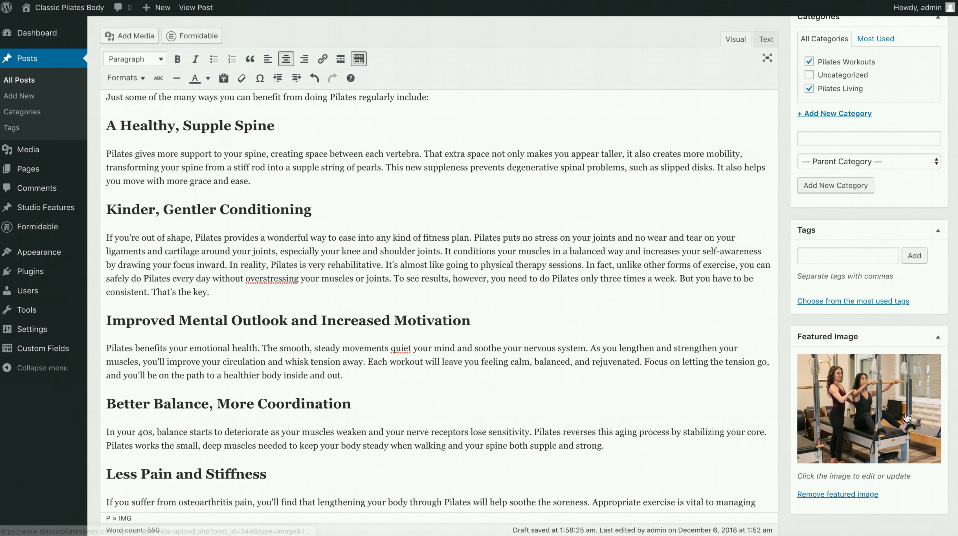
Step: Preview the draft with the new featured image, close the preview and save the draft
scroll(907, 418, "up", 5)
left_click(922, 119)
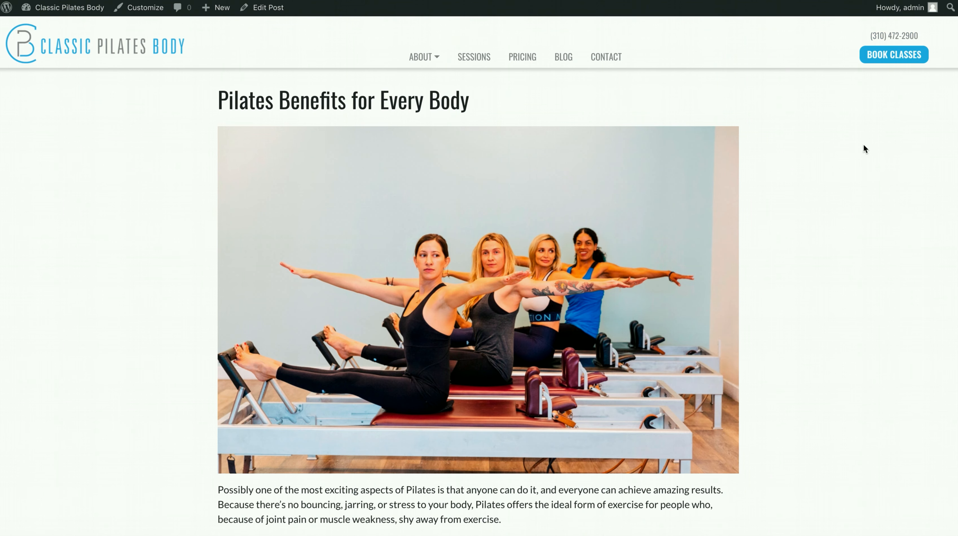
key("super+w")
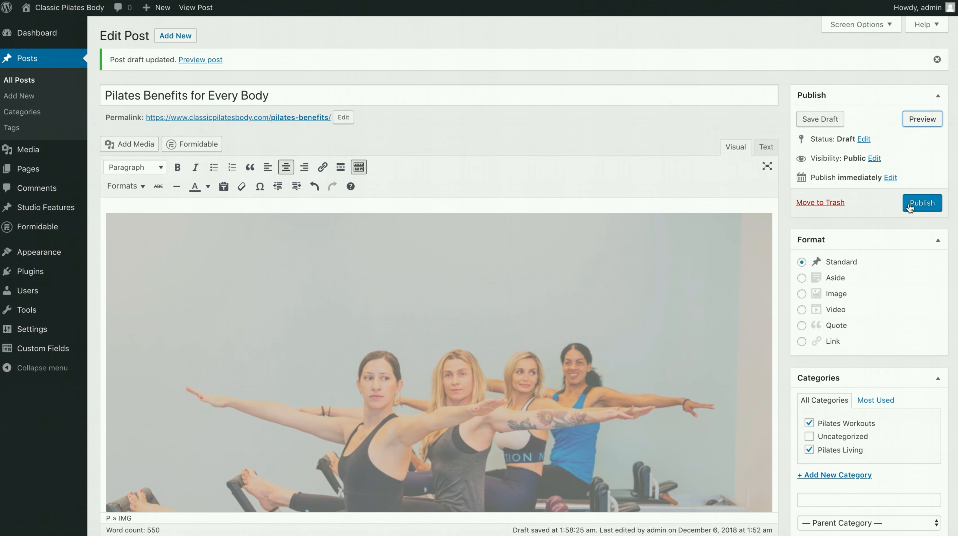
left_click(820, 119)
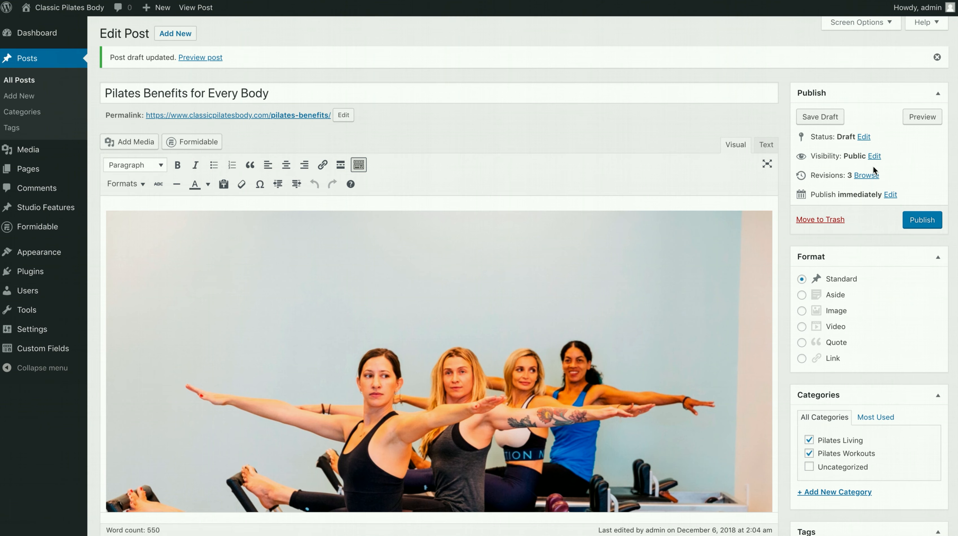
Step: Open the post's visibility options and schedule the post for December 8, 2018 at 02:04
left_click(874, 155)
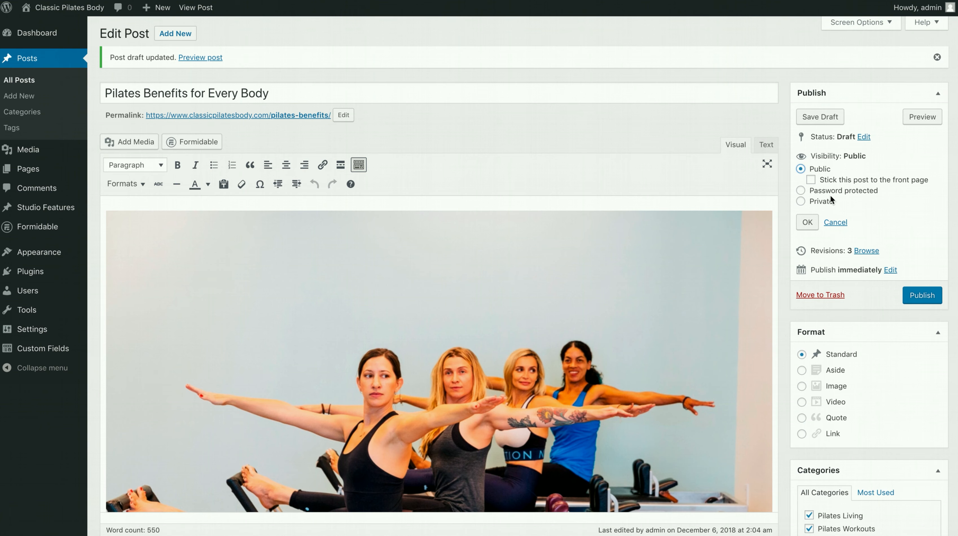
scroll(871, 270, "down", 1)
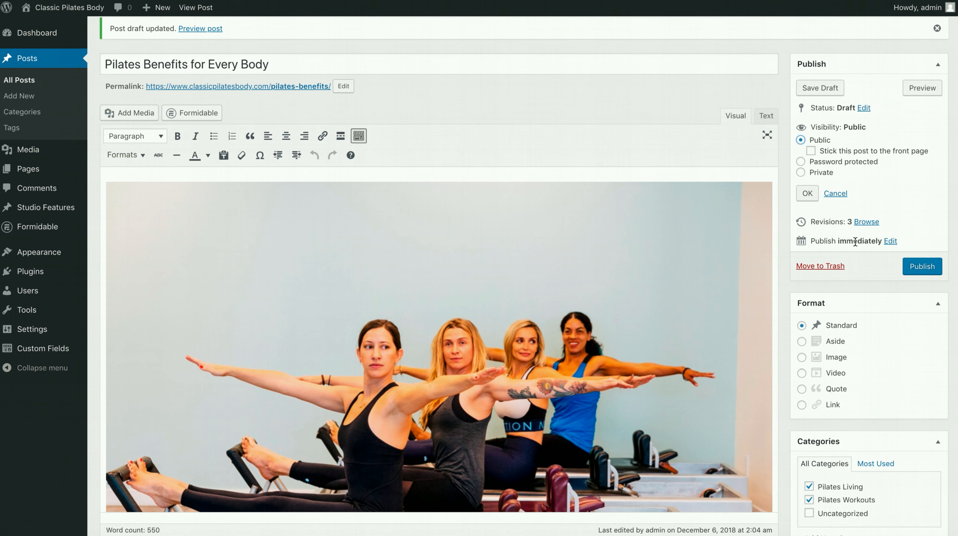
left_click(889, 241)
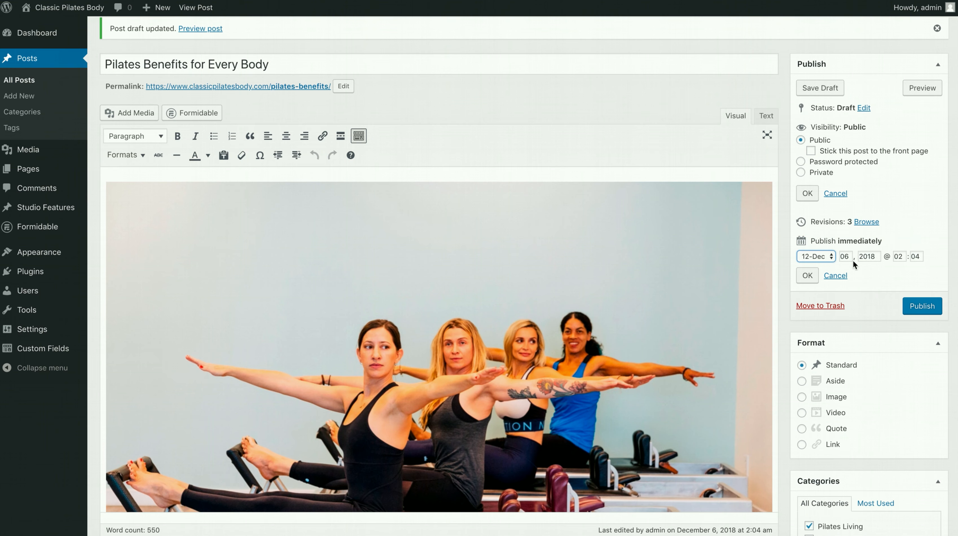
left_click(826, 255)
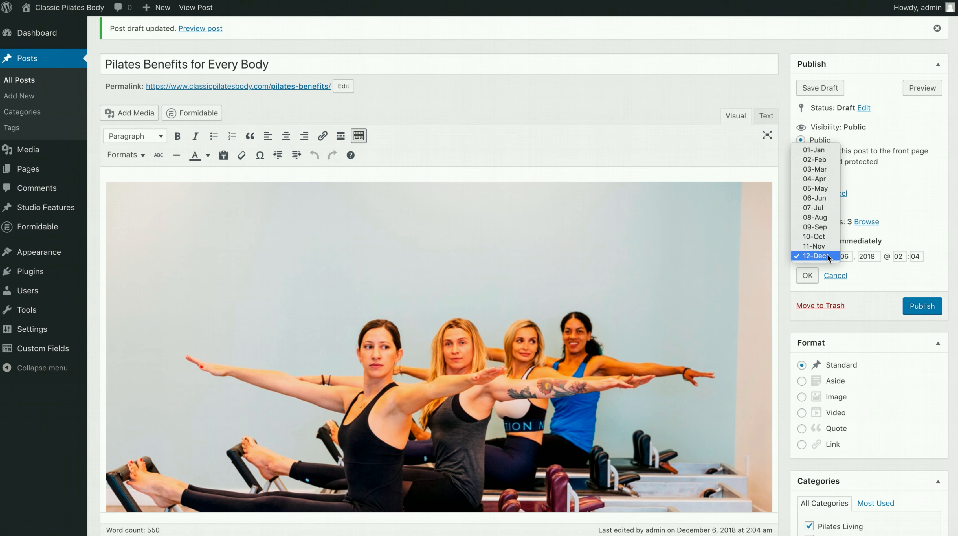
double_click(846, 256)
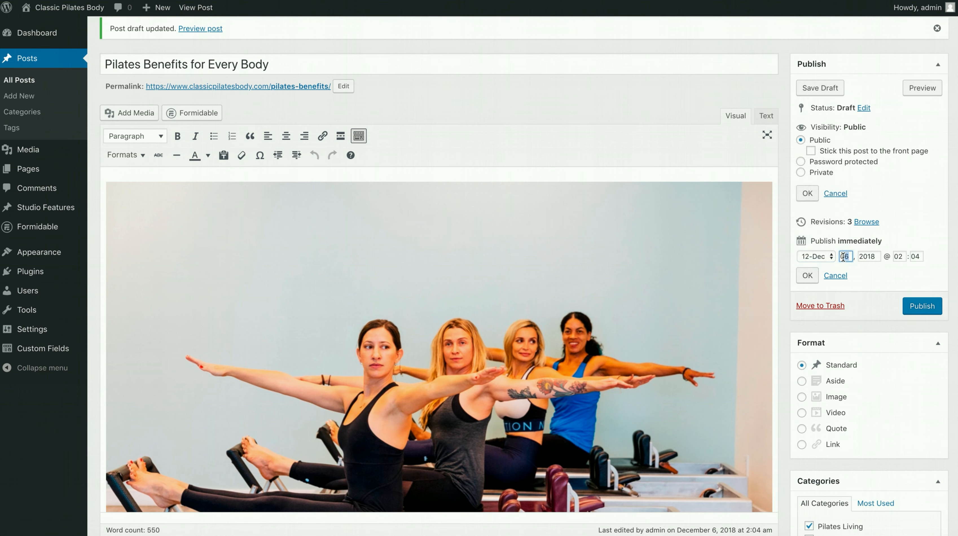
type("08")
scroll(863, 267, "down", 1)
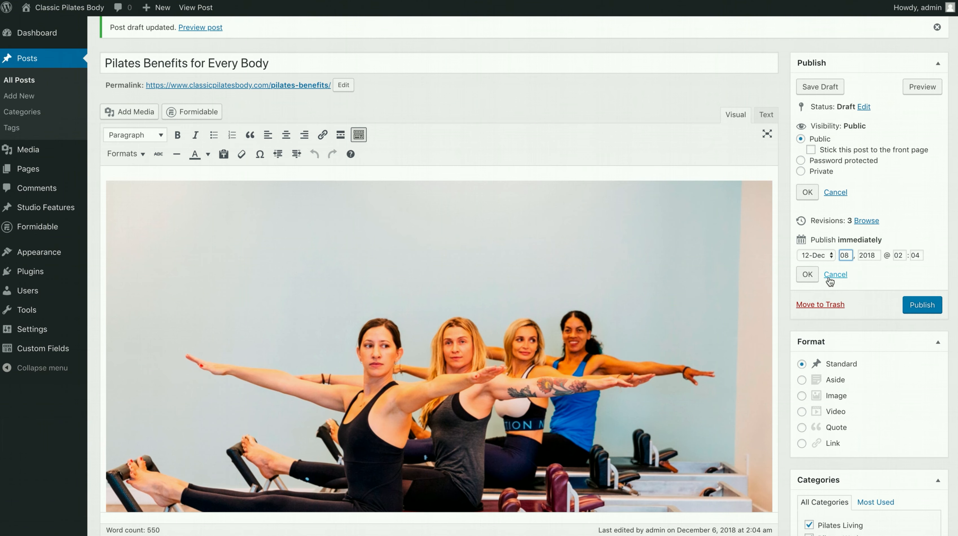
left_click(806, 275)
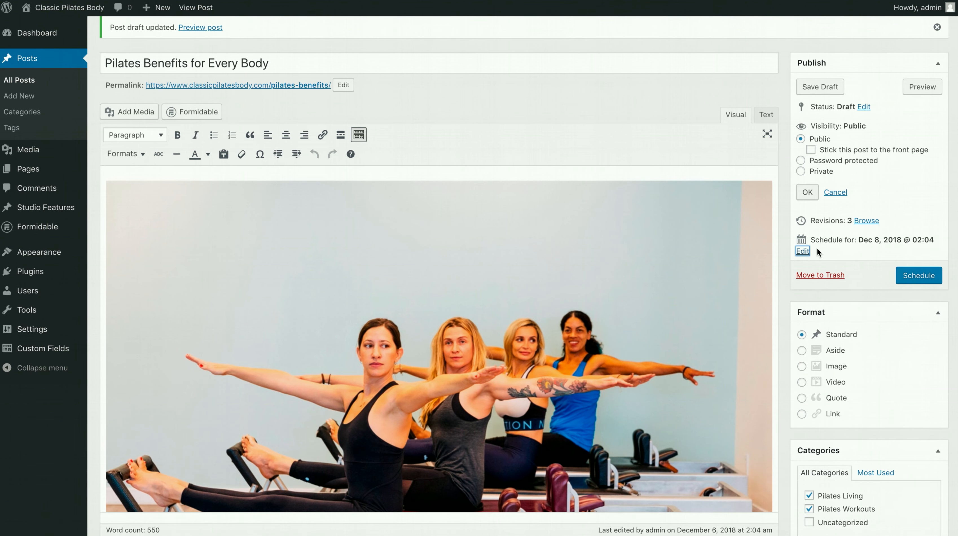
left_click(919, 285)
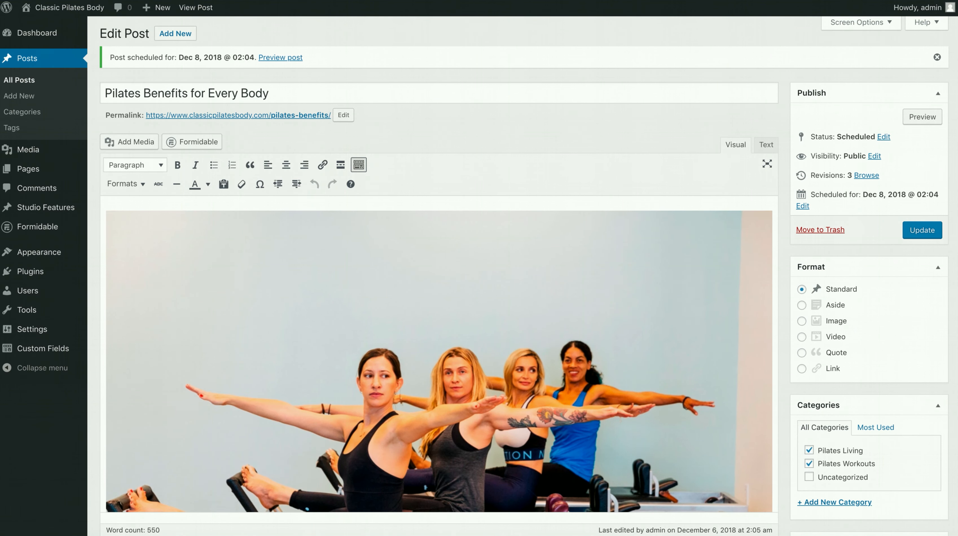
Step: Change the post's publish date to December 5, 2018 and publish it
left_click(803, 206)
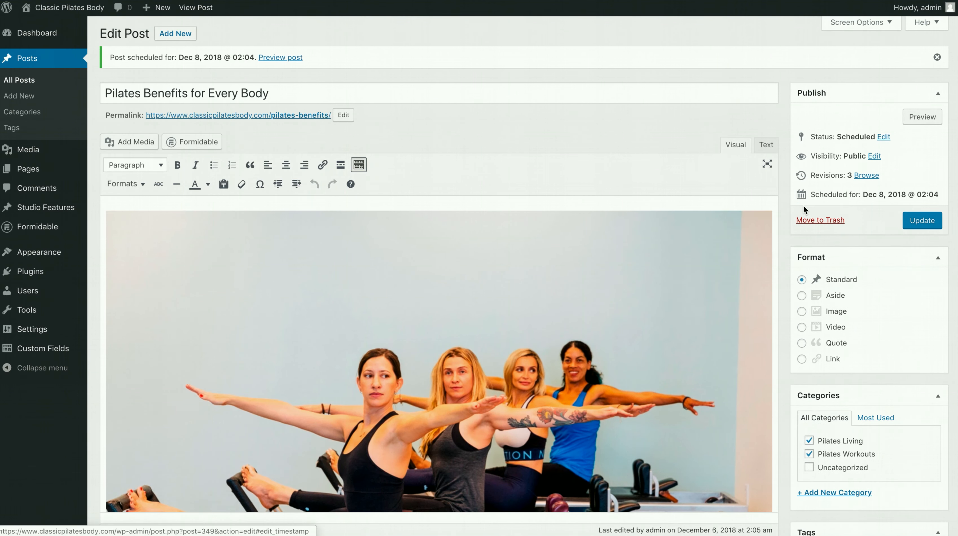
left_click(807, 229)
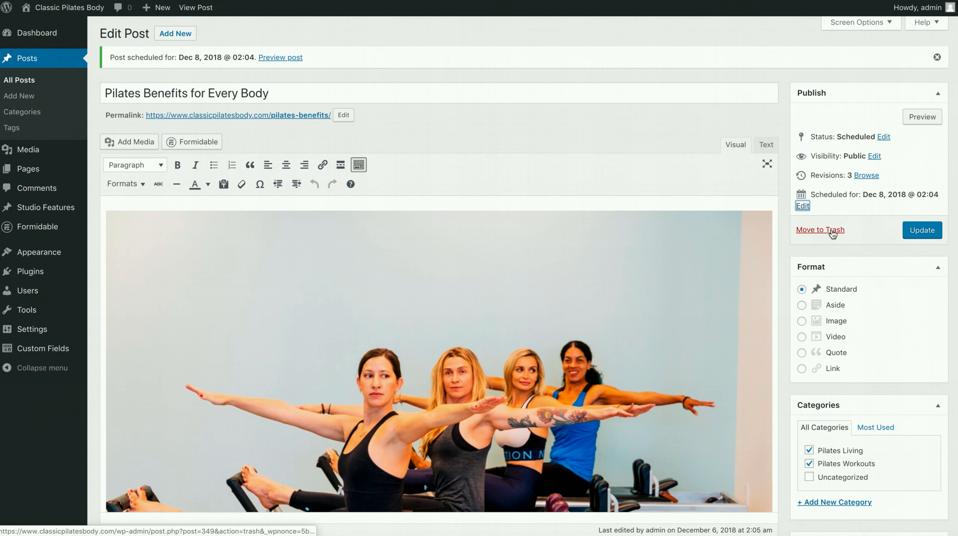
left_click(803, 206)
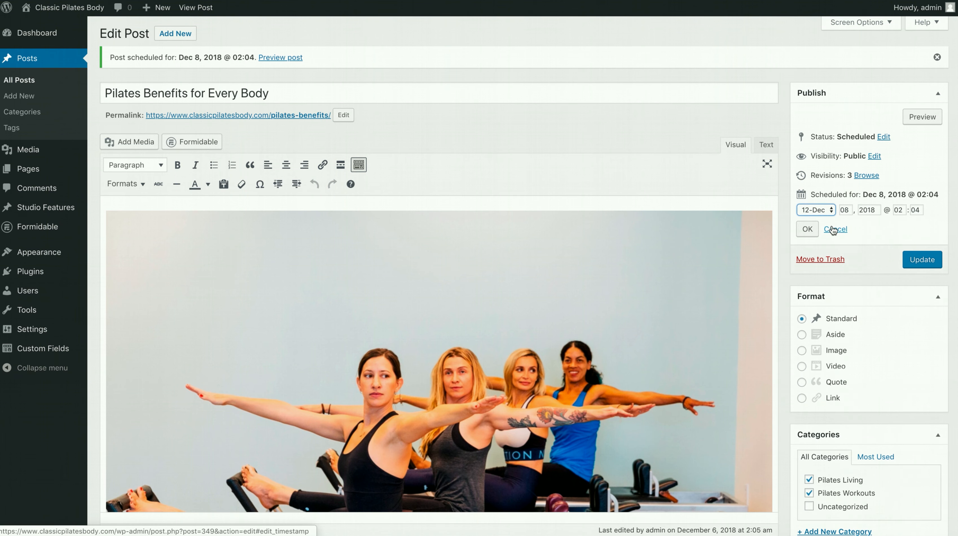
left_click_drag(848, 210, 824, 208)
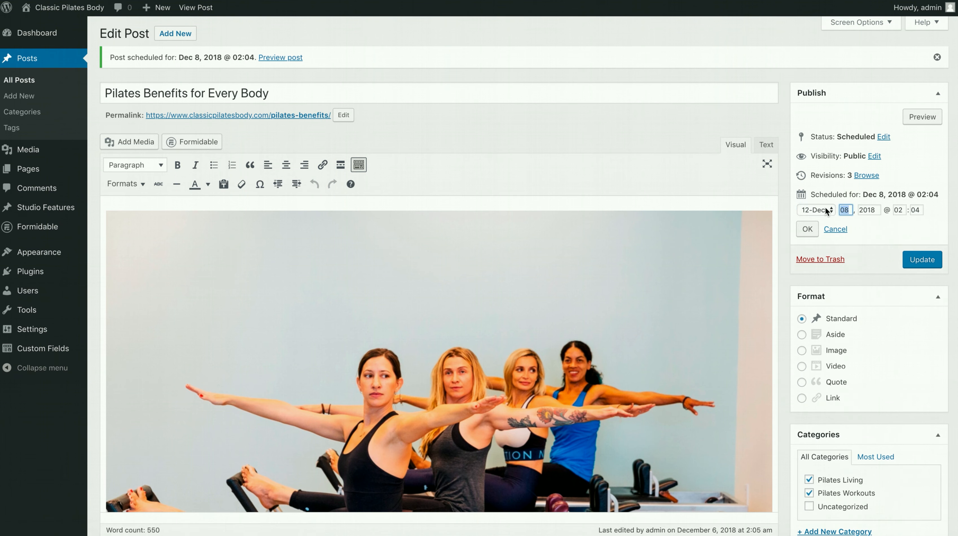
type("05")
left_click(805, 229)
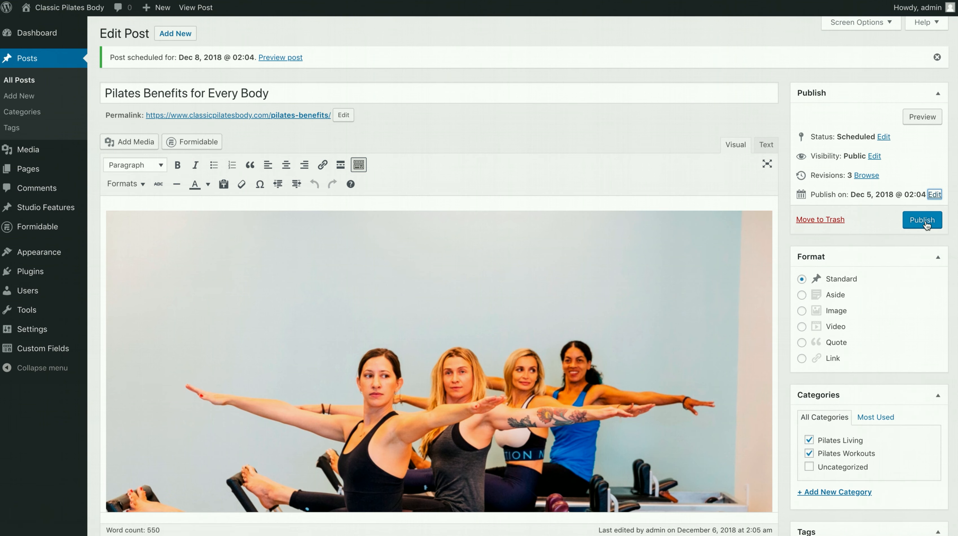
left_click(923, 224)
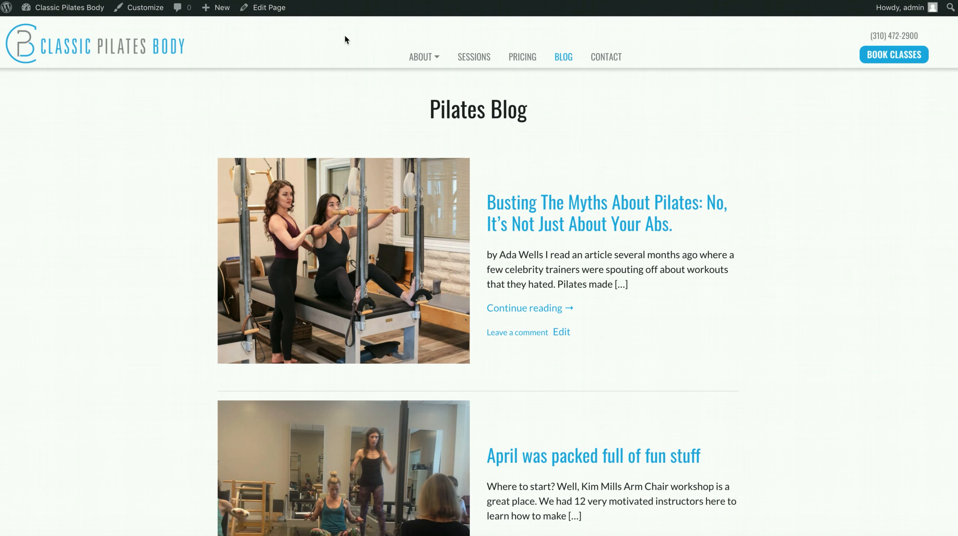
Step: Reload the Pilates Blog page and open the Pilates Benefits for Every Body post to examine the published article
key("super+r")
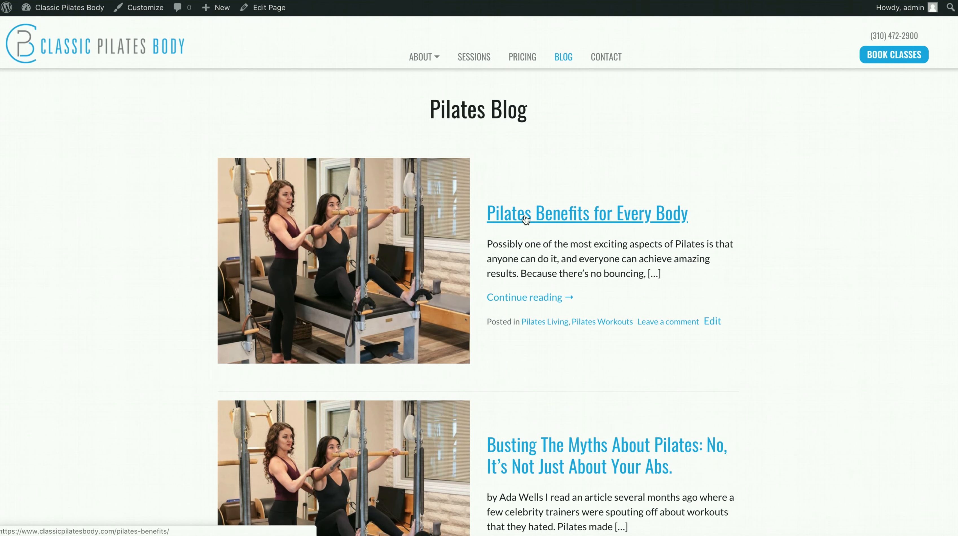
left_click(585, 221)
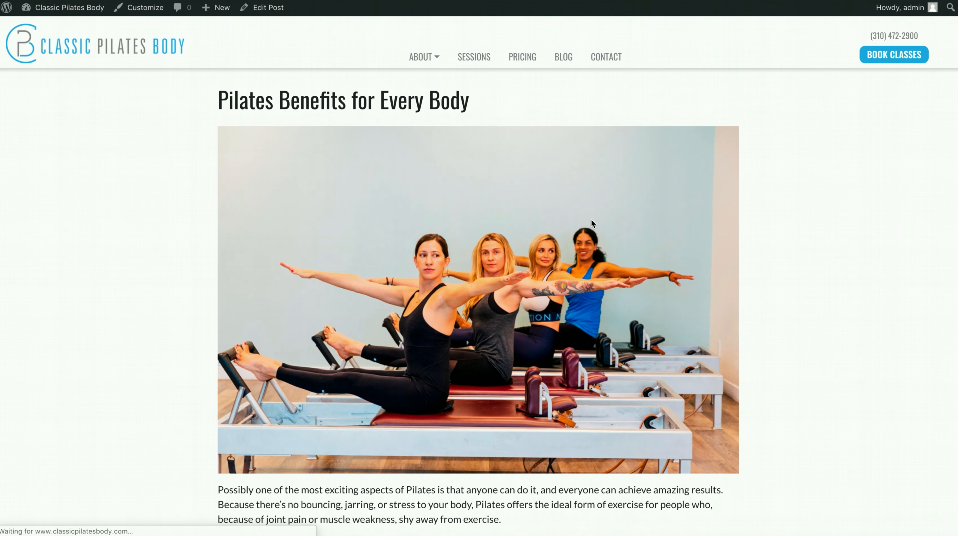
scroll(488, 208, "down", 15)
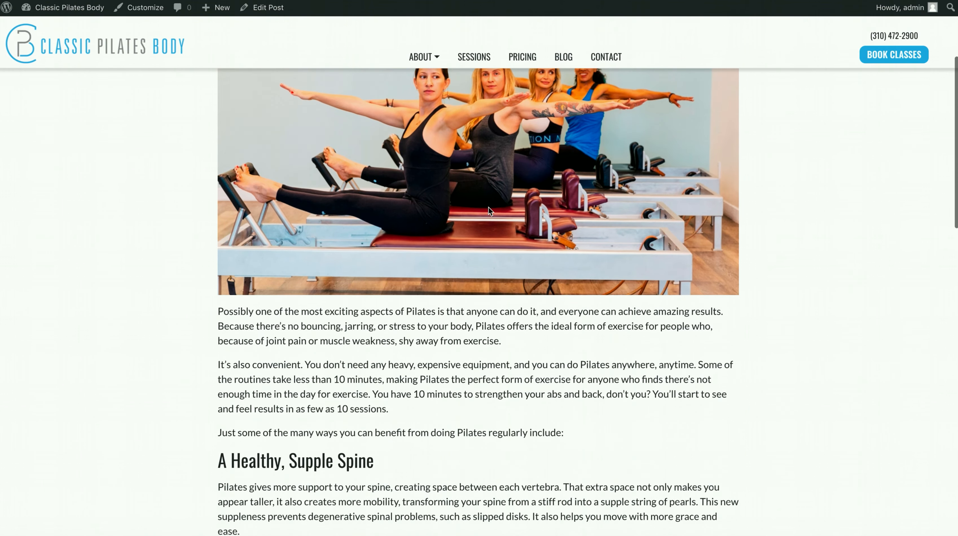
scroll(488, 210, "down", 4)
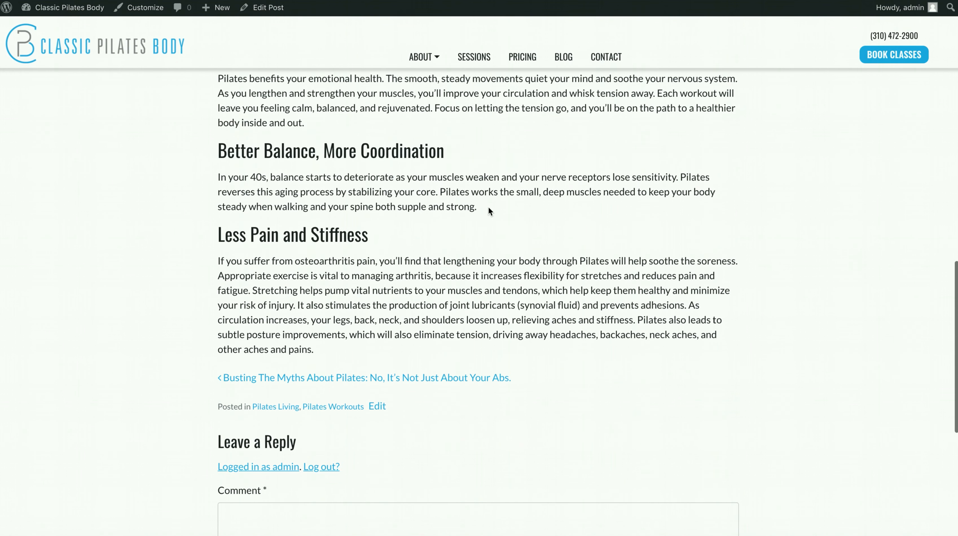
scroll(488, 207, "up", 20)
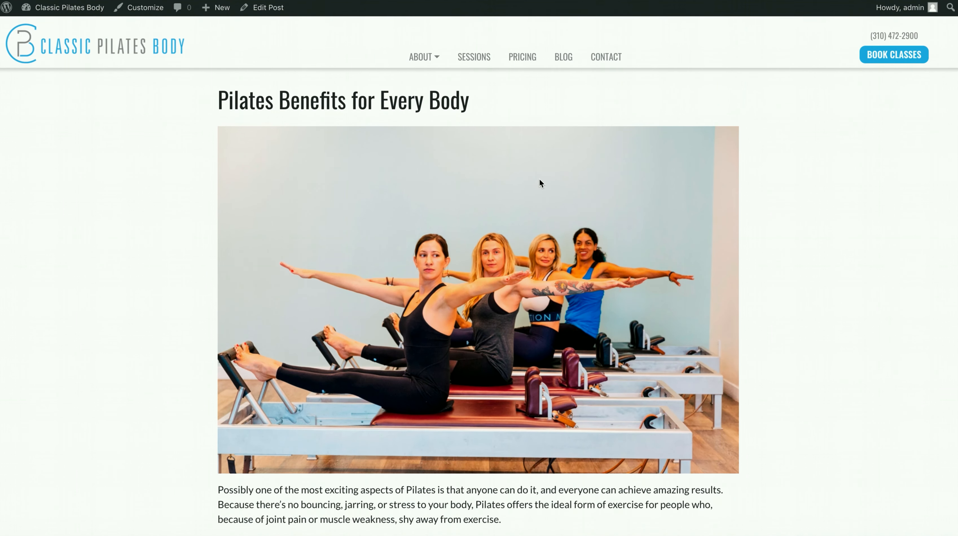
scroll(701, 327, "down", 12)
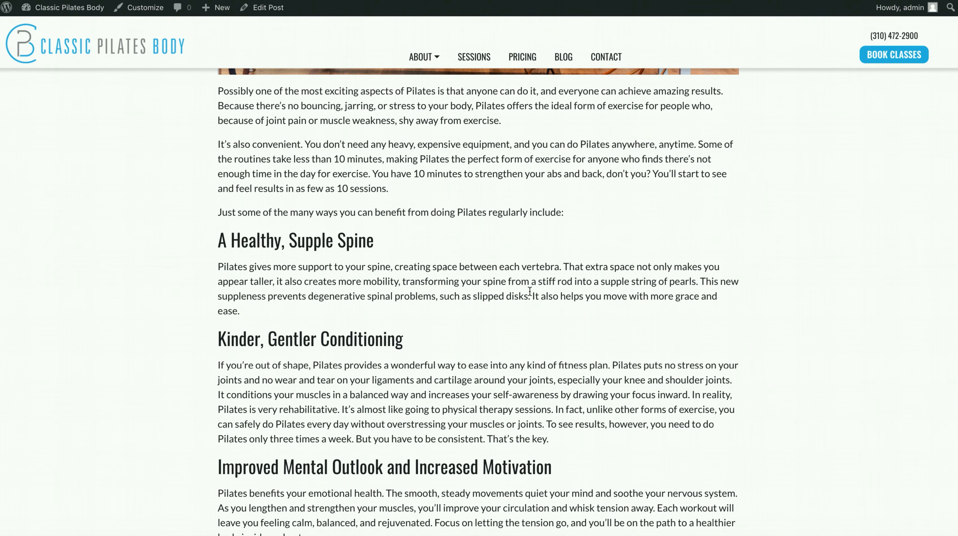
scroll(530, 292, "up", 10)
scroll(529, 292, "down", 1)
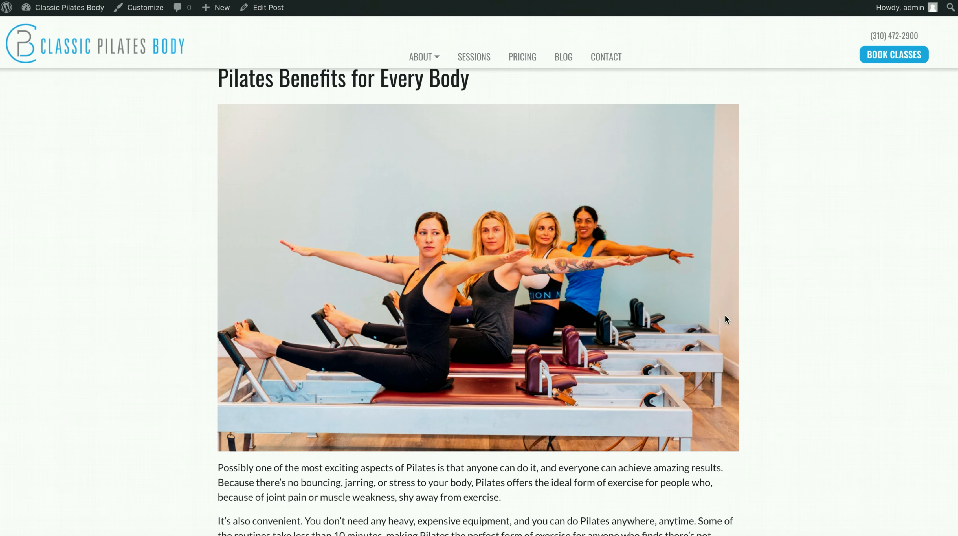
scroll(724, 315, "up", 1)
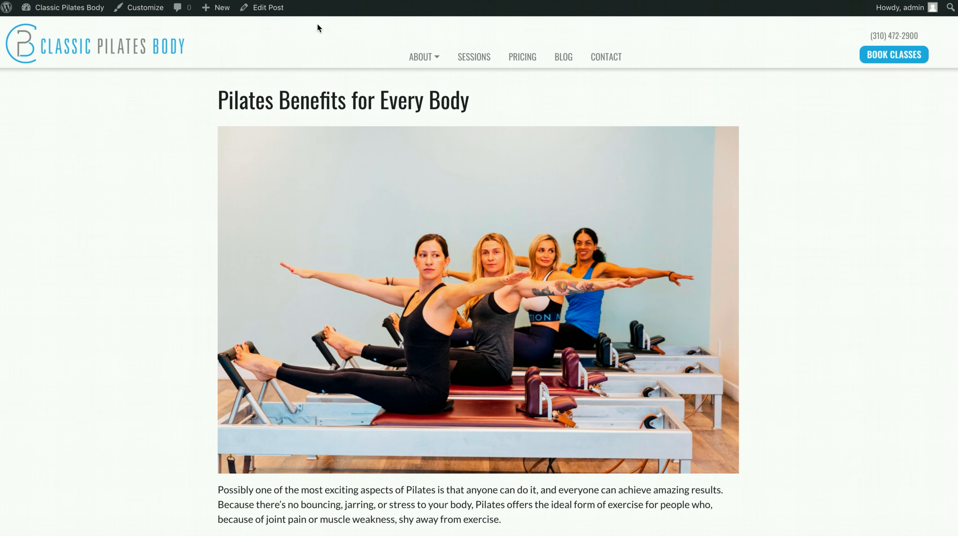
Step: Open the post in the editor from its live page, and follow its permalink back to the end of the published article
left_click(264, 9)
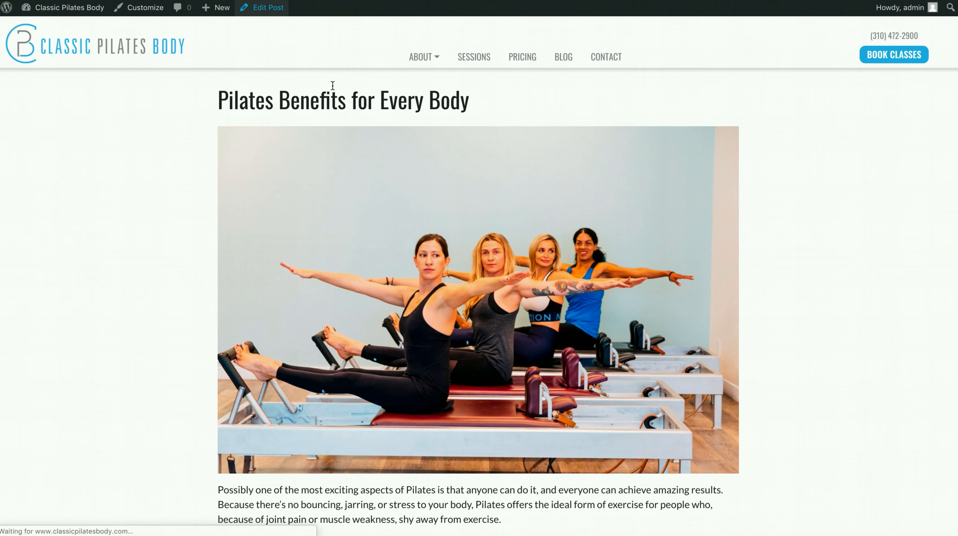
scroll(466, 217, "down", 10)
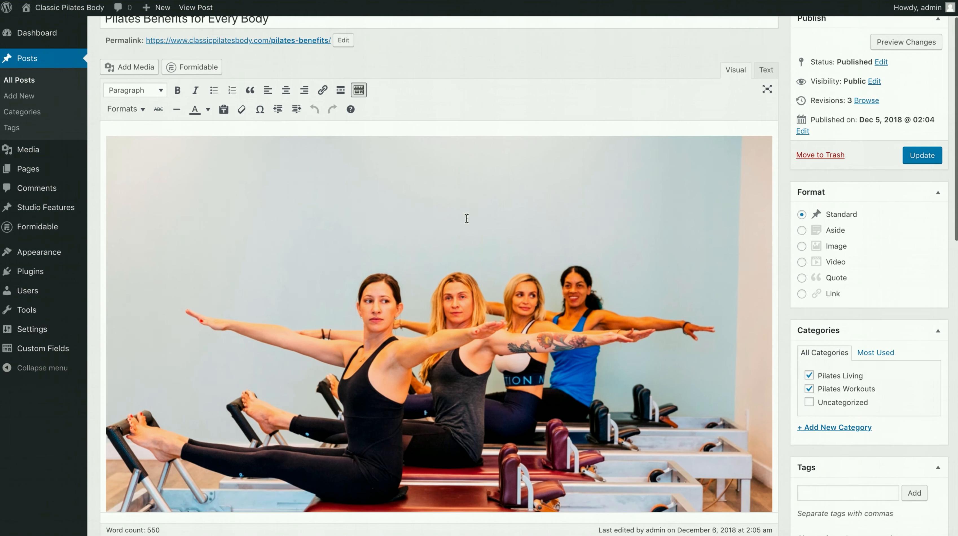
scroll(466, 218, "up", 10)
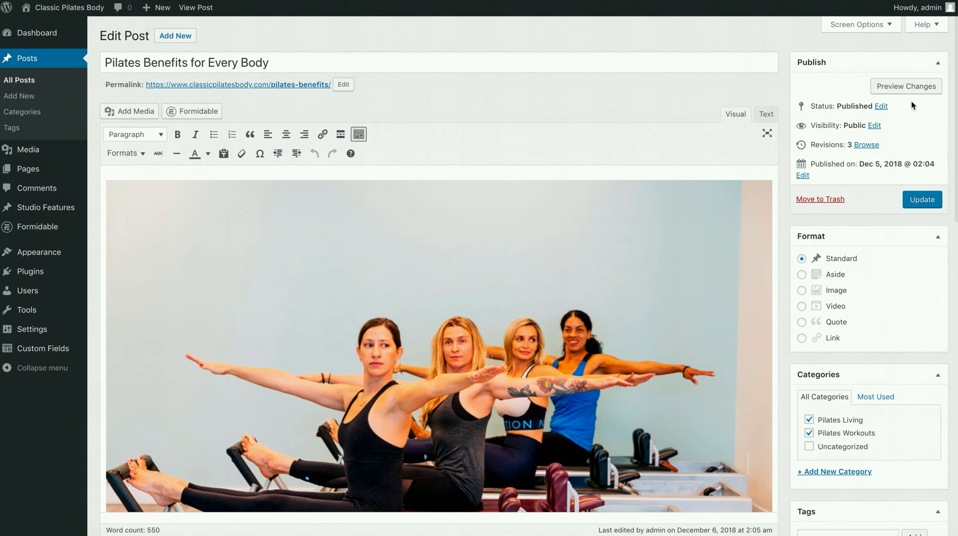
left_click(289, 86)
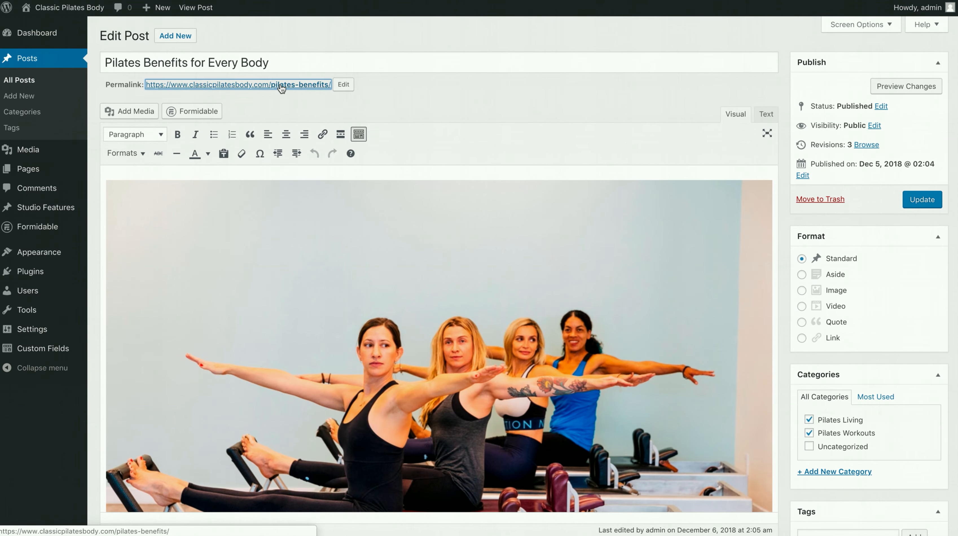
scroll(345, 120, "down", 1)
scroll(345, 117, "down", 20)
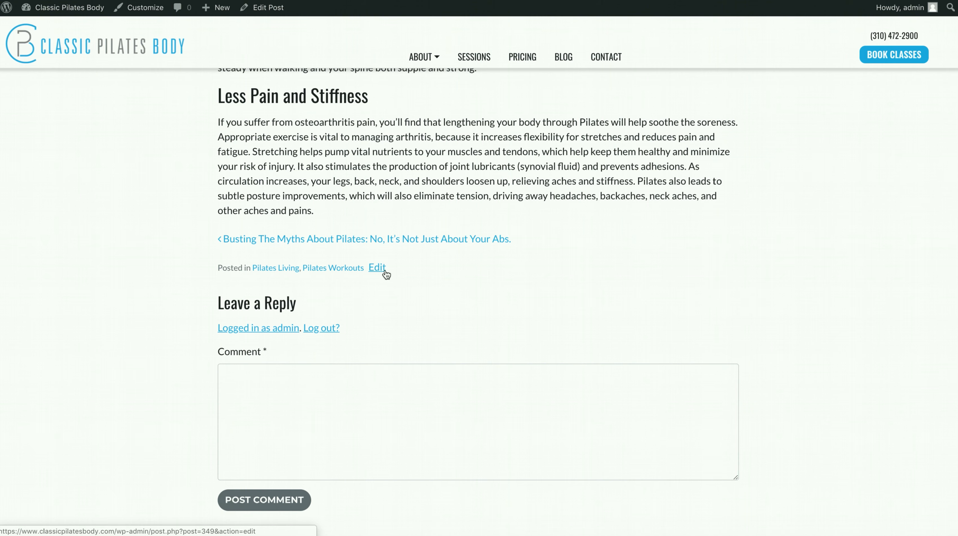
Step: Reopen the post for editing from the link below the article, review its content and update the post
left_click(378, 269)
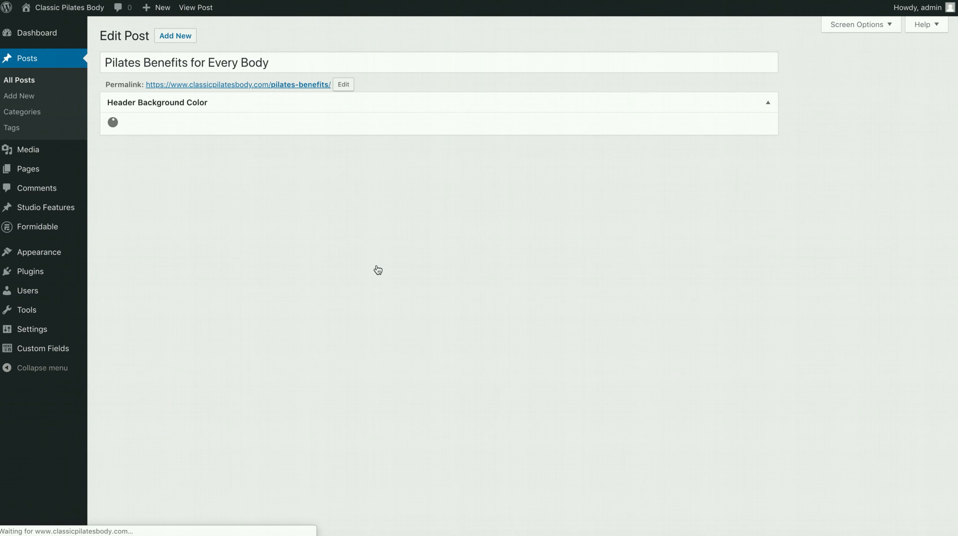
scroll(424, 265, "down", 8)
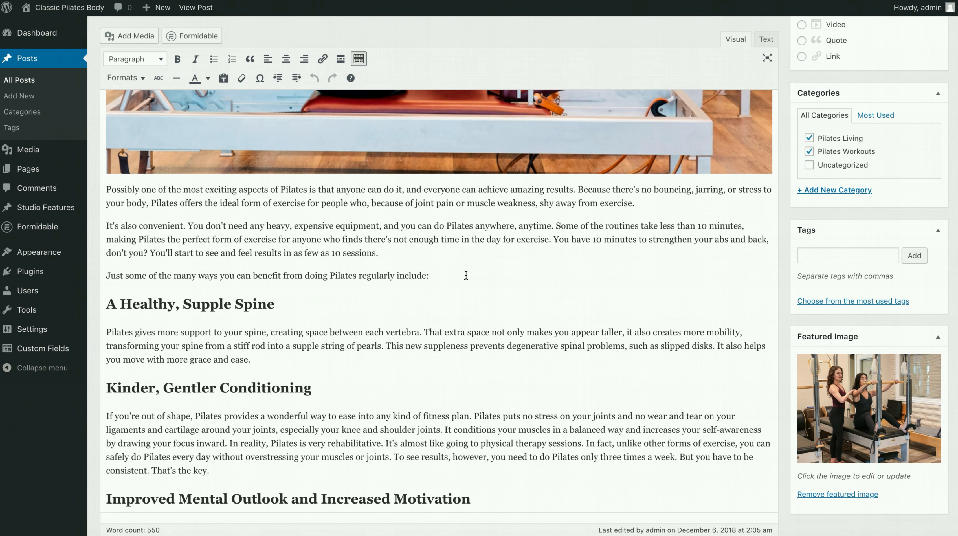
scroll(396, 285, "up", 1)
scroll(396, 285, "up", 2)
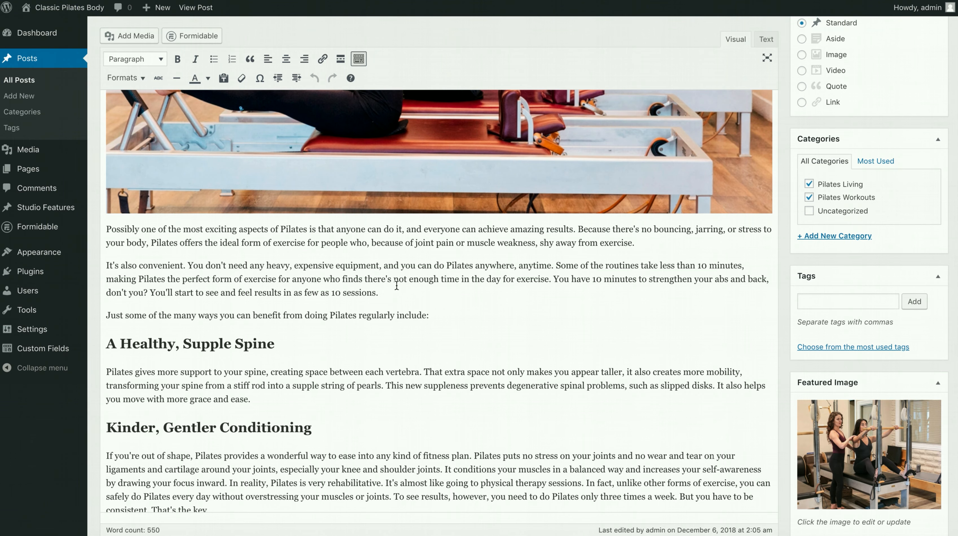
scroll(423, 296, "up", 10)
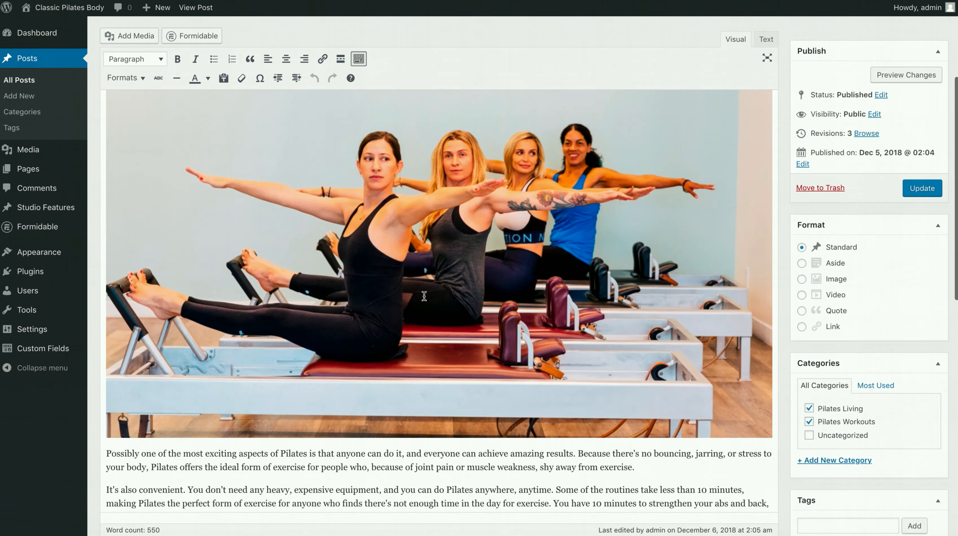
left_click(928, 203)
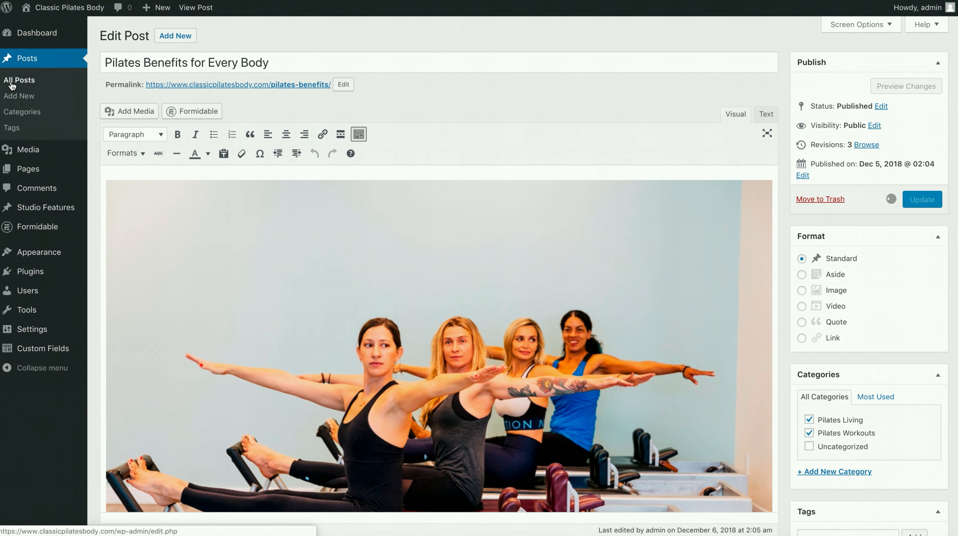
Step: Open the list of all posts, view the trashed posts and return to the full list
left_click(19, 80)
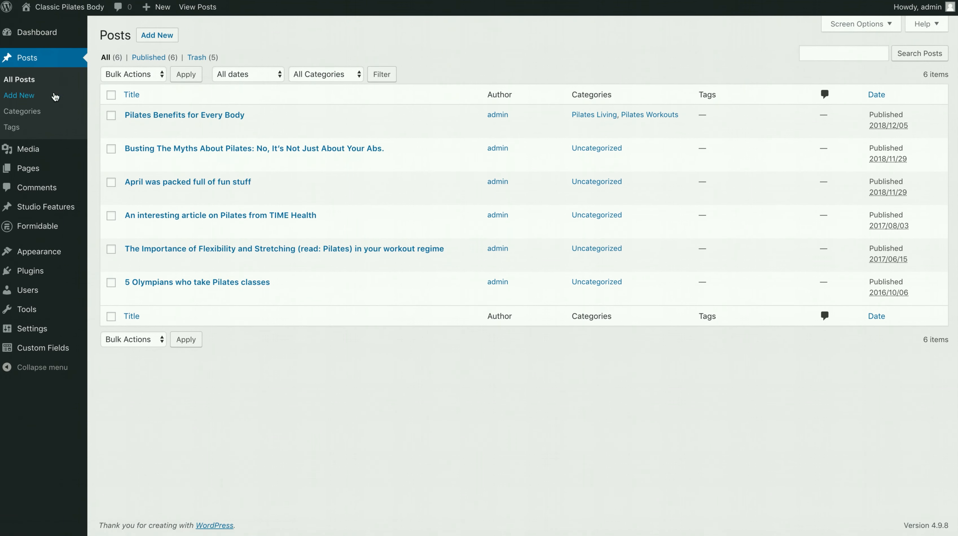
mouse_move(258, 137)
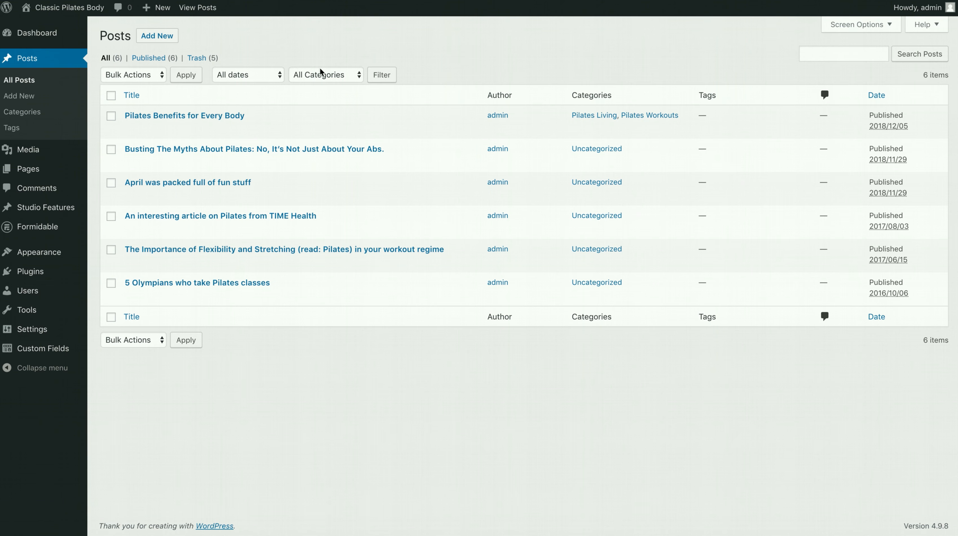
mouse_move(224, 140)
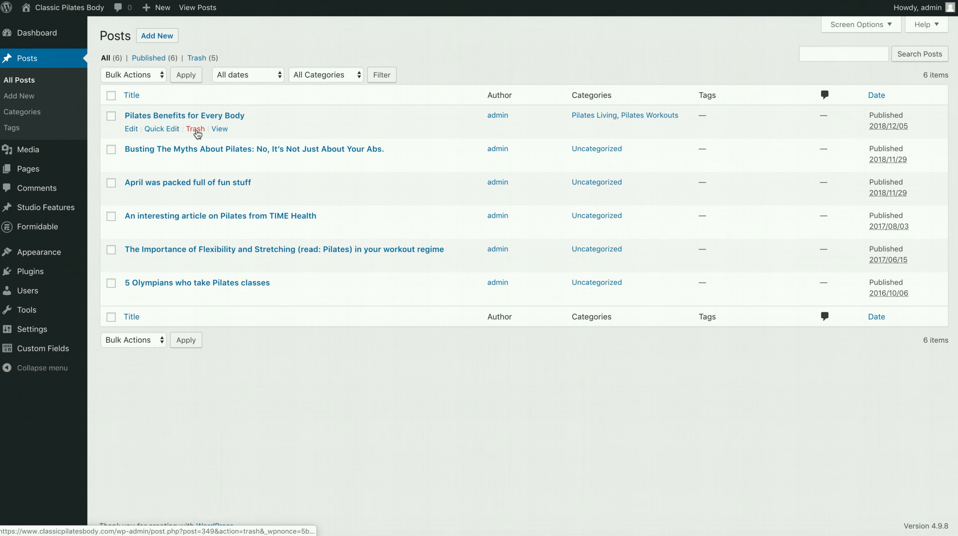
left_click(199, 59)
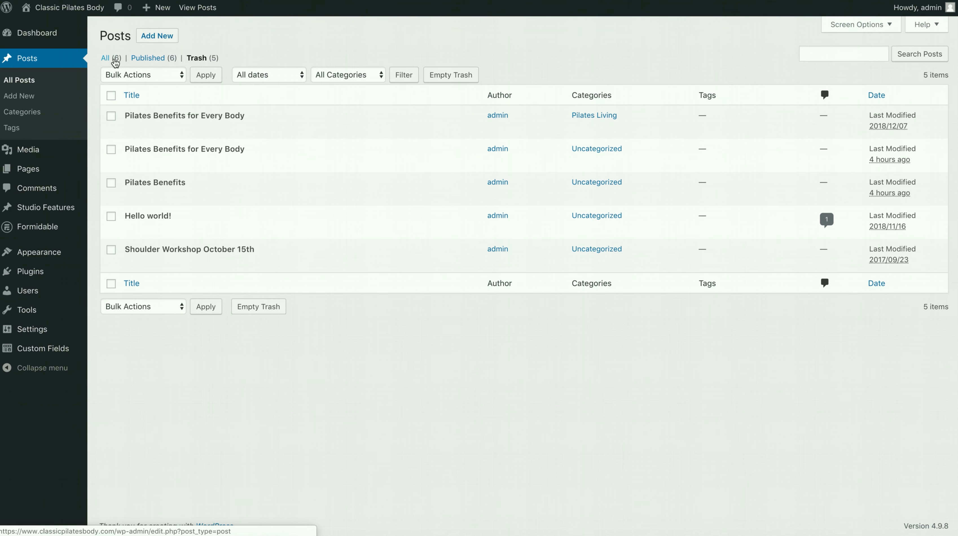
left_click(115, 60)
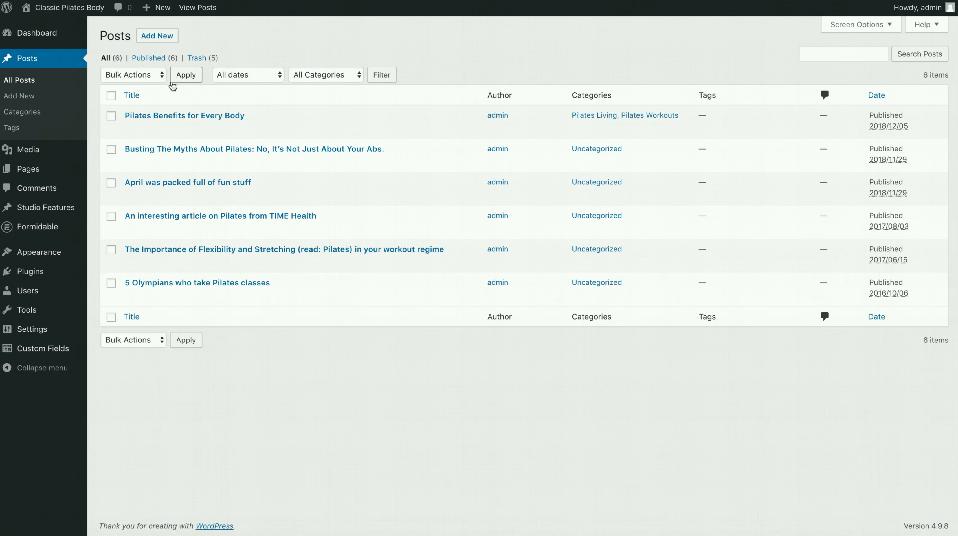